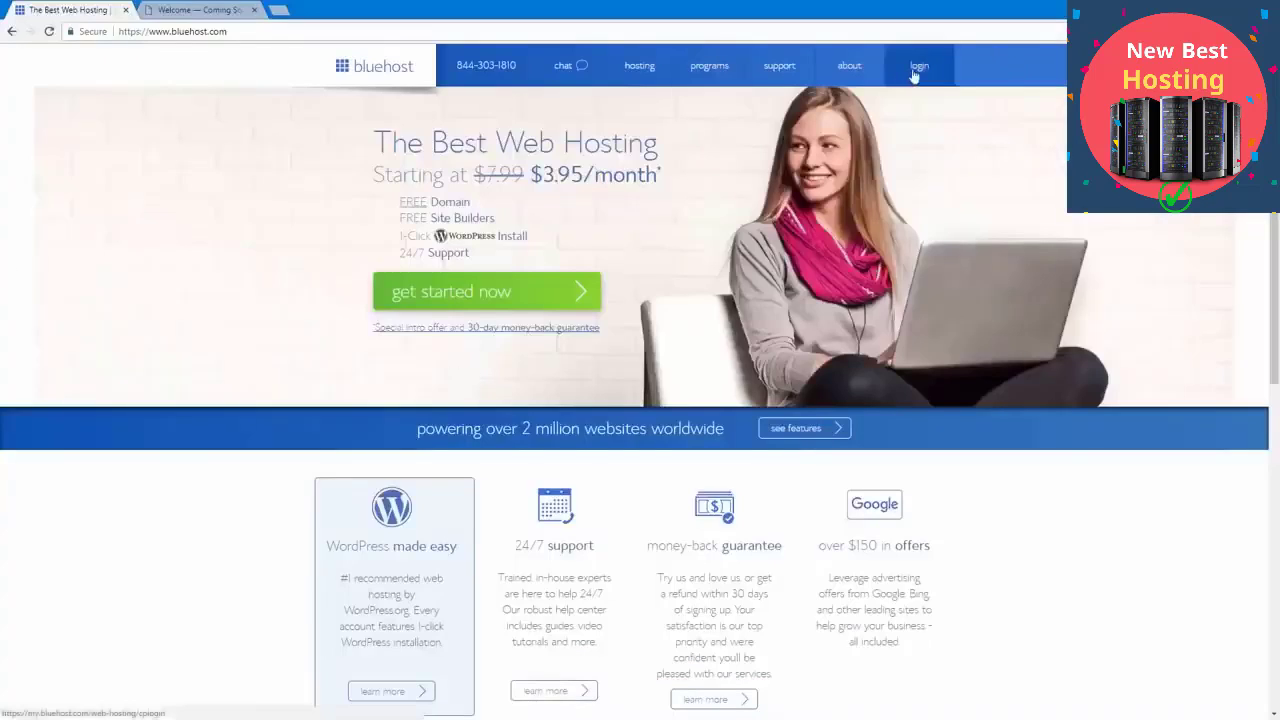
# Step: Log in to the Bluehost account and open the WordPress admin of the Welcome site under My Sites
pyautogui.click(913, 70)
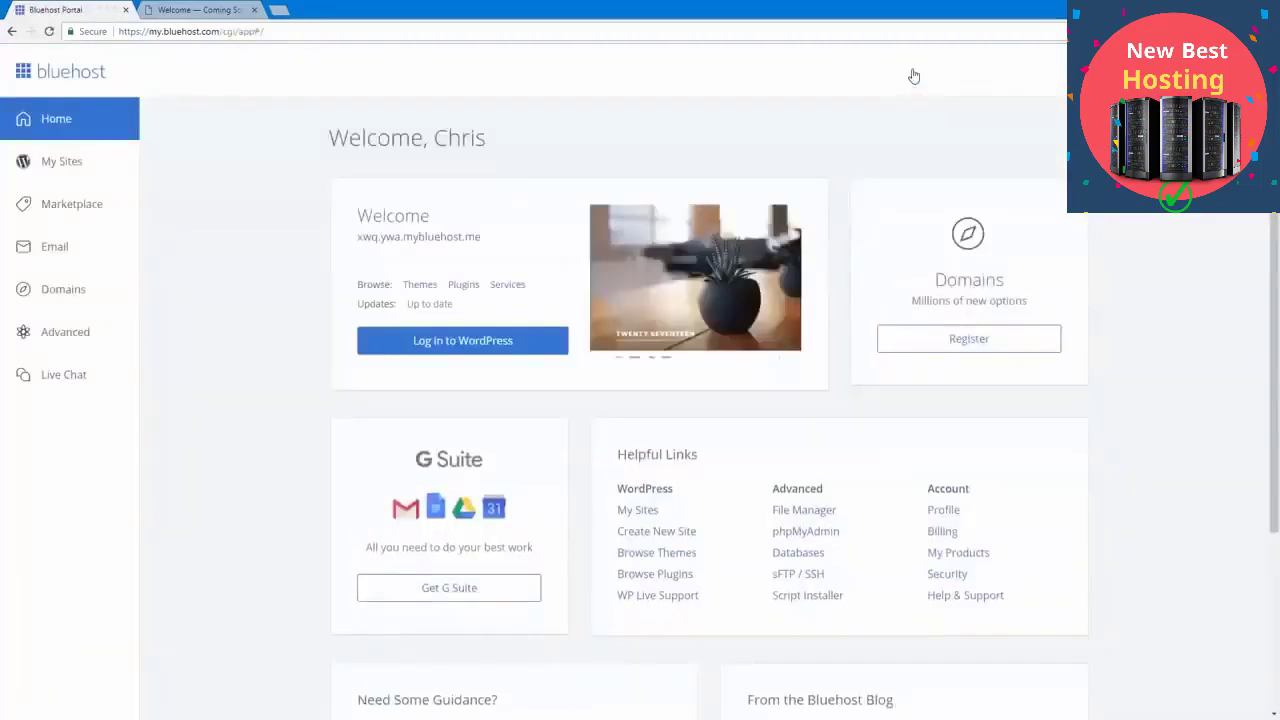
pyautogui.click(63, 166)
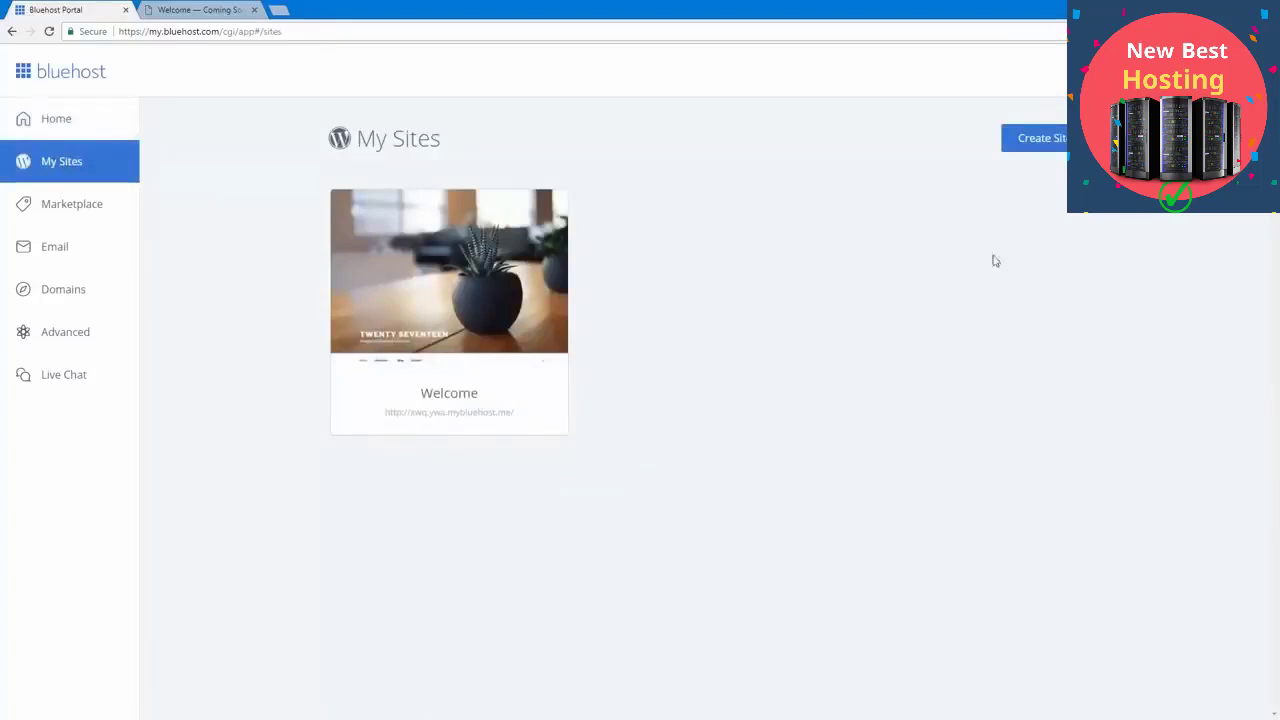
pyautogui.moveTo(565, 318)
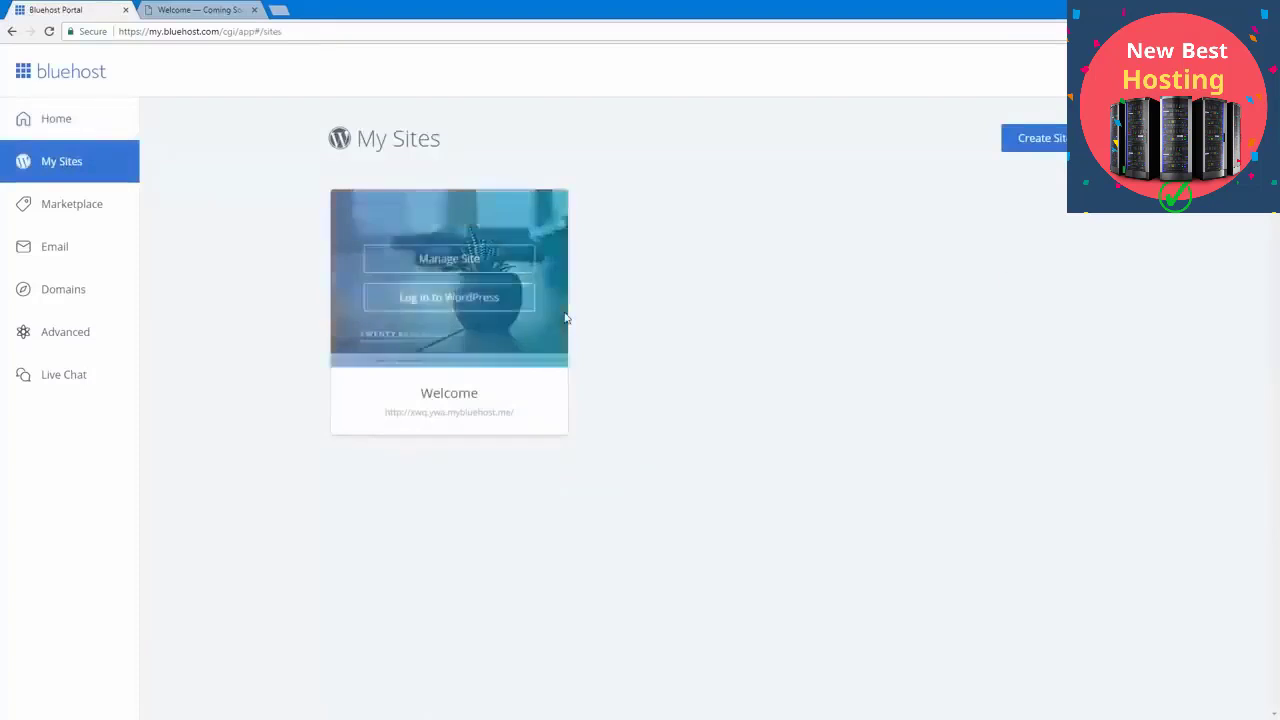
pyautogui.click(395, 300)
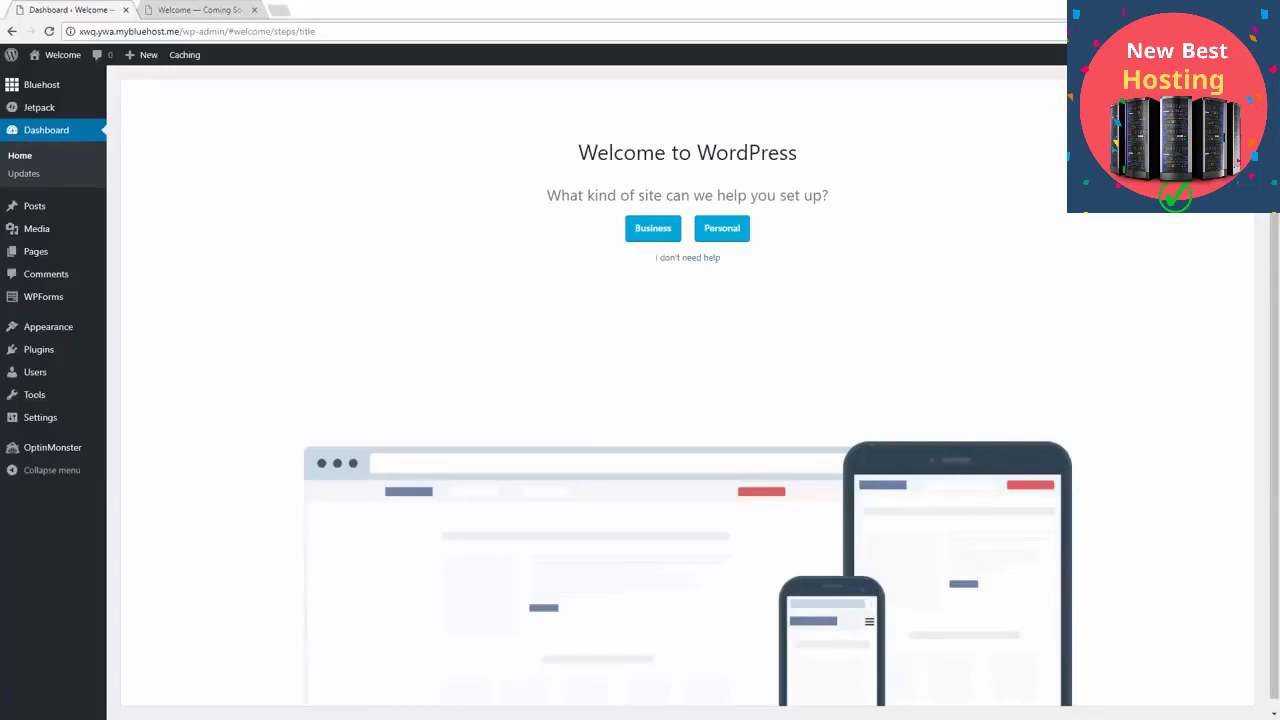
# Step: Choose a personal site and submit the title "Miles Photography" with the description "Capture it all."
pyautogui.click(587, 197)
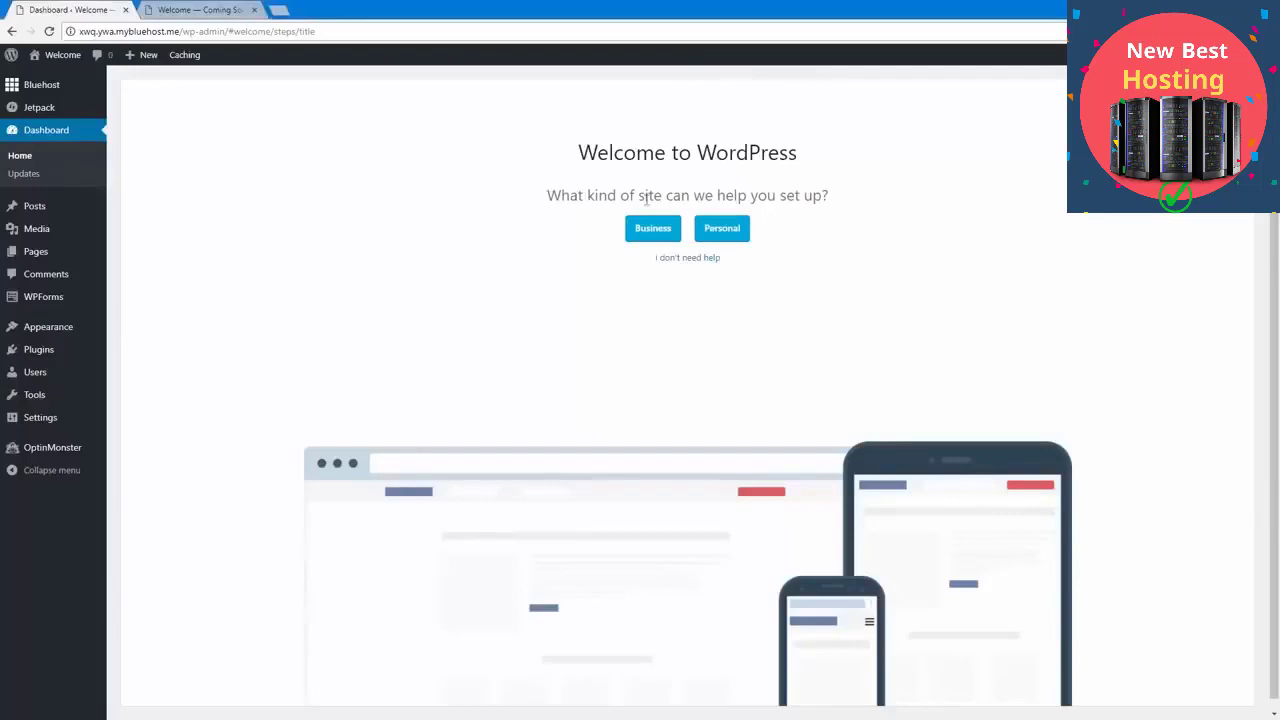
pyautogui.click(724, 229)
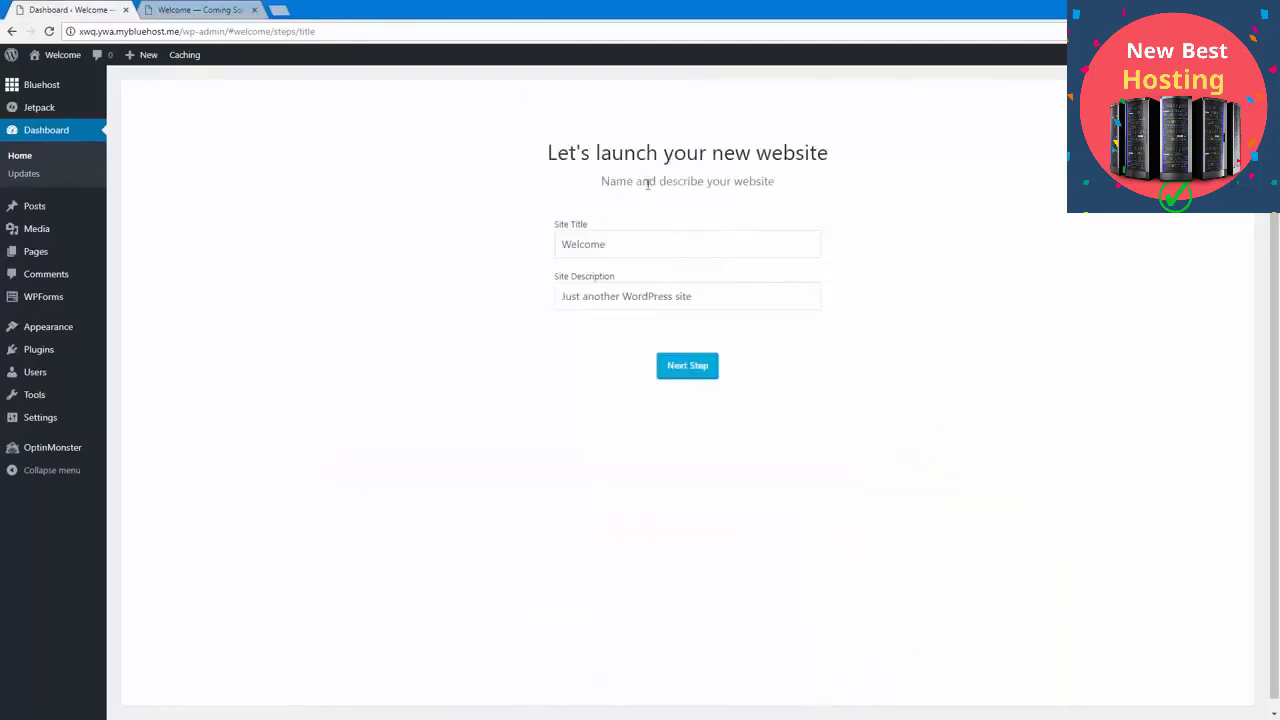
pyautogui.moveTo(646, 246); pyautogui.dragTo(394, 246)
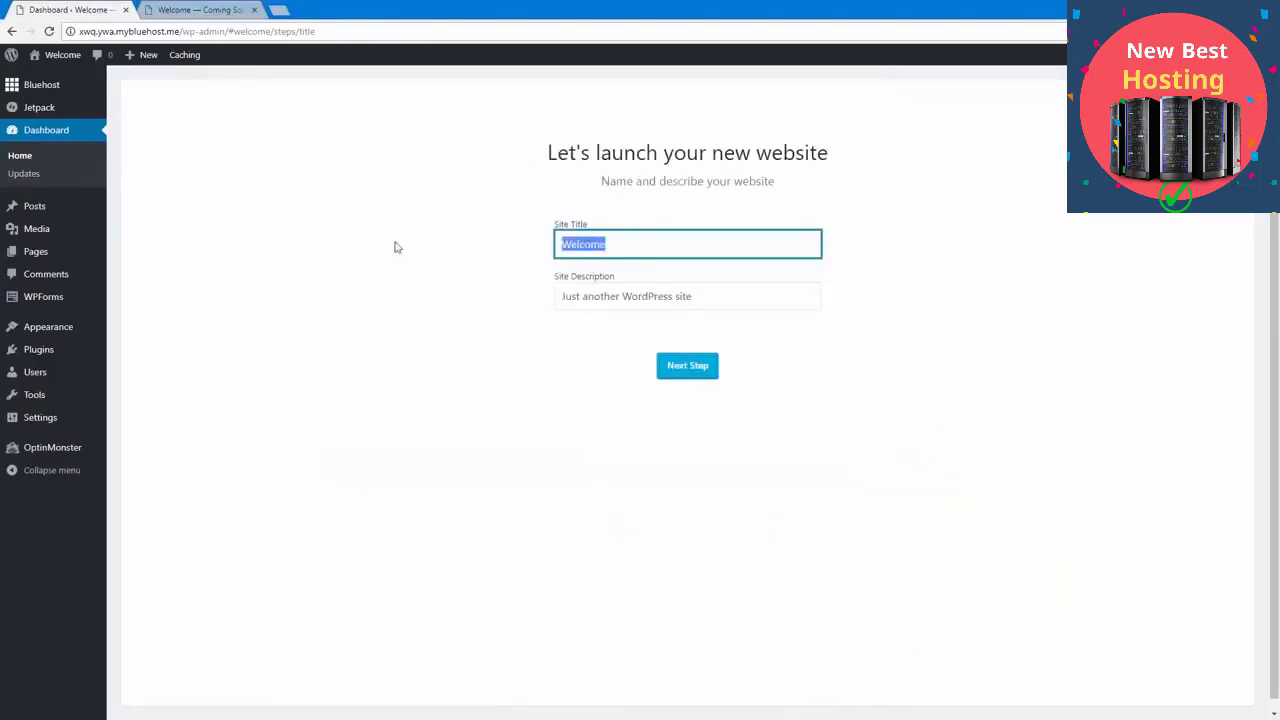
pyautogui.write('Miles Photography')
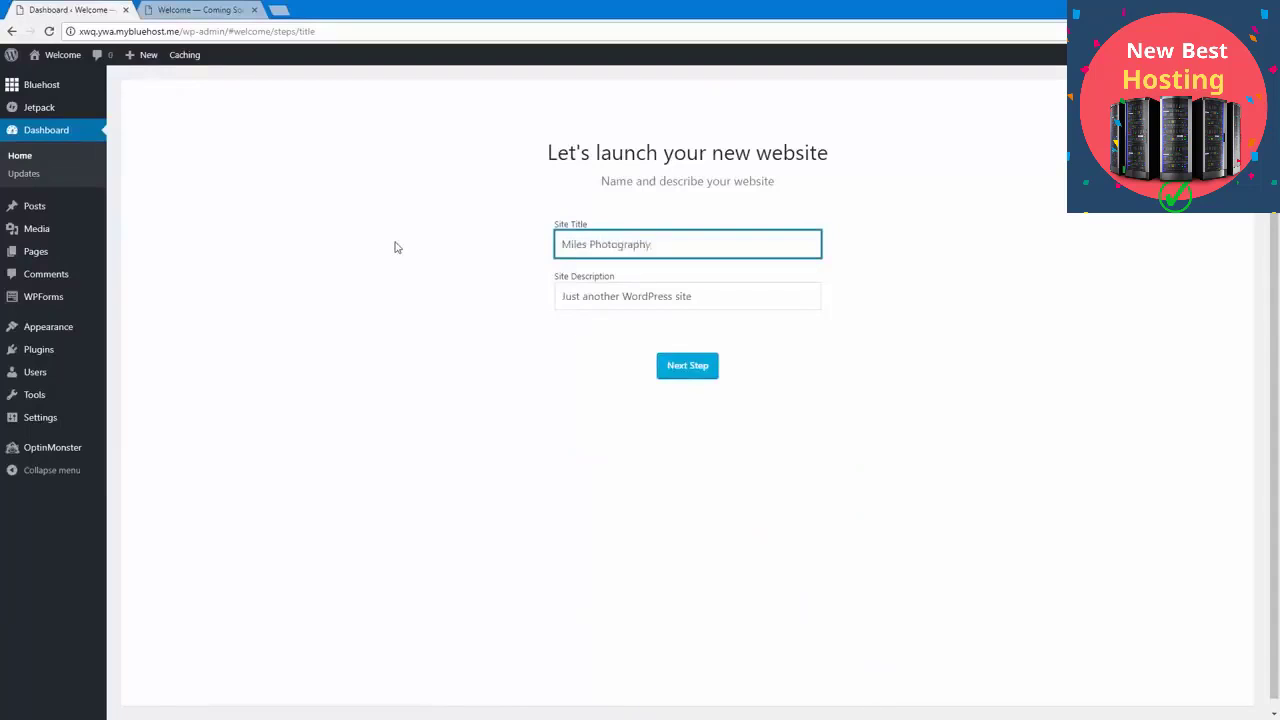
pyautogui.press('Tab')
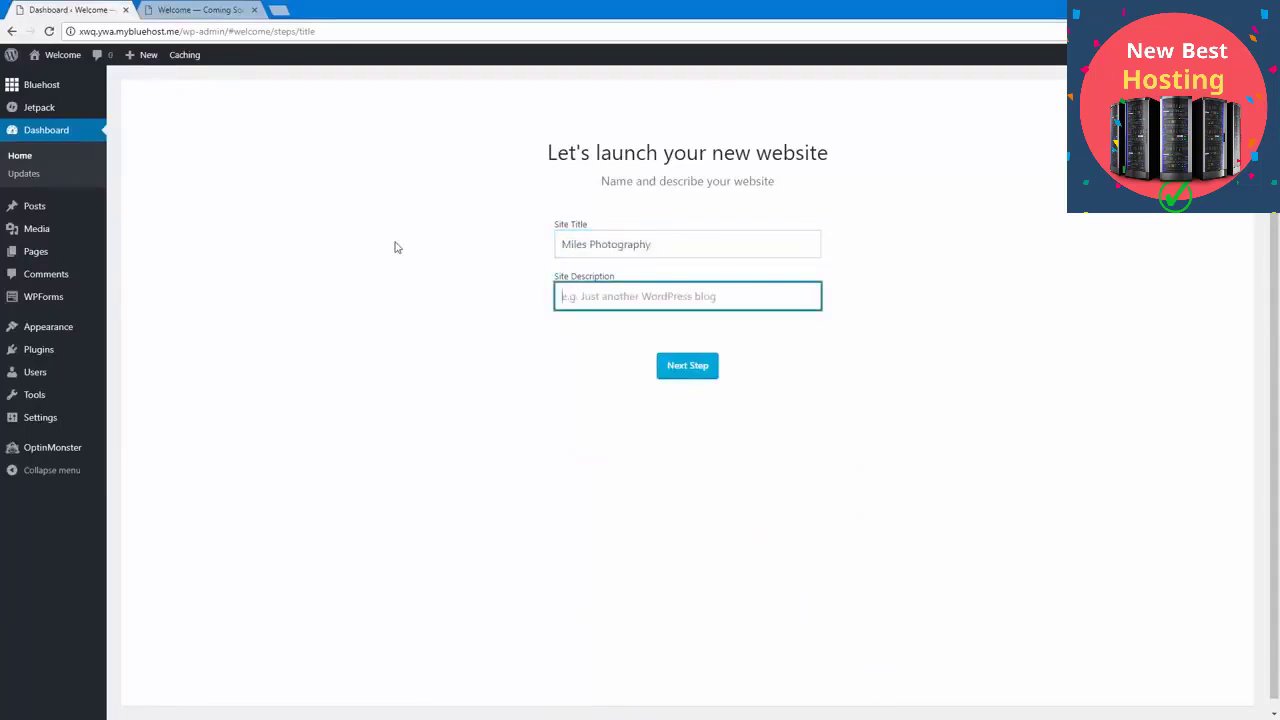
pyautogui.write('Capture it all')
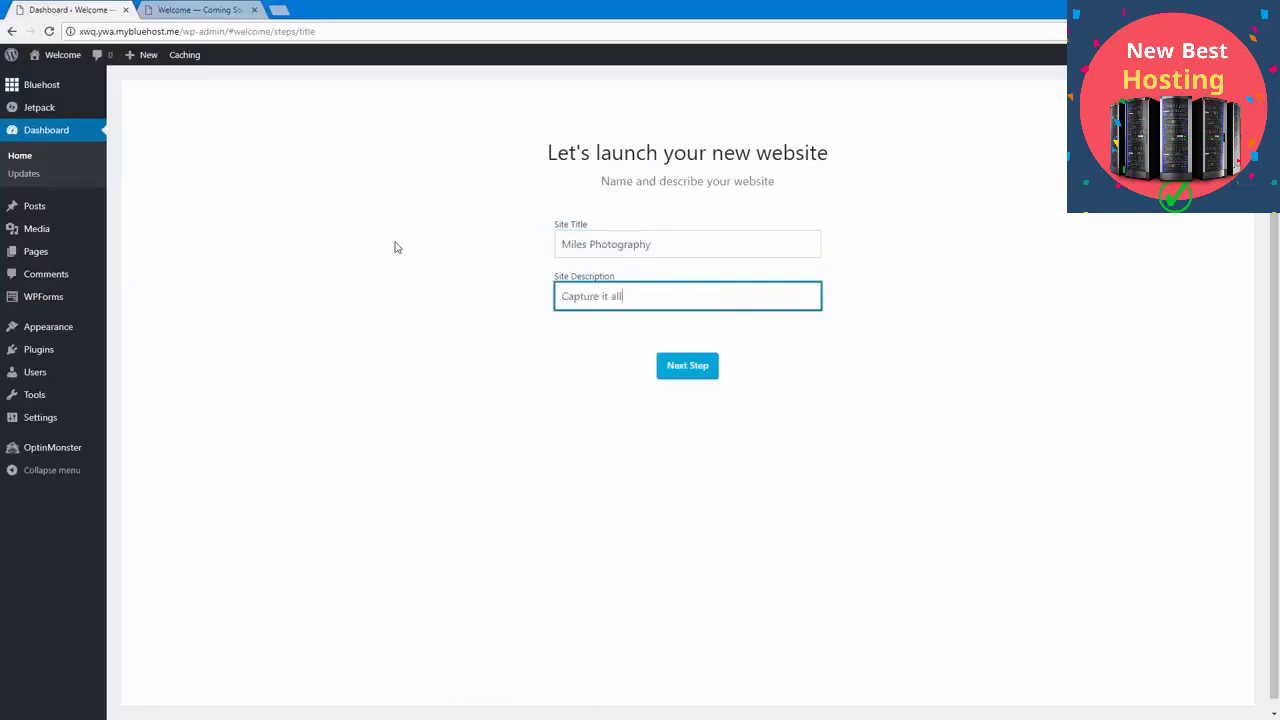
pyautogui.write('.')
pyautogui.click(397, 247)
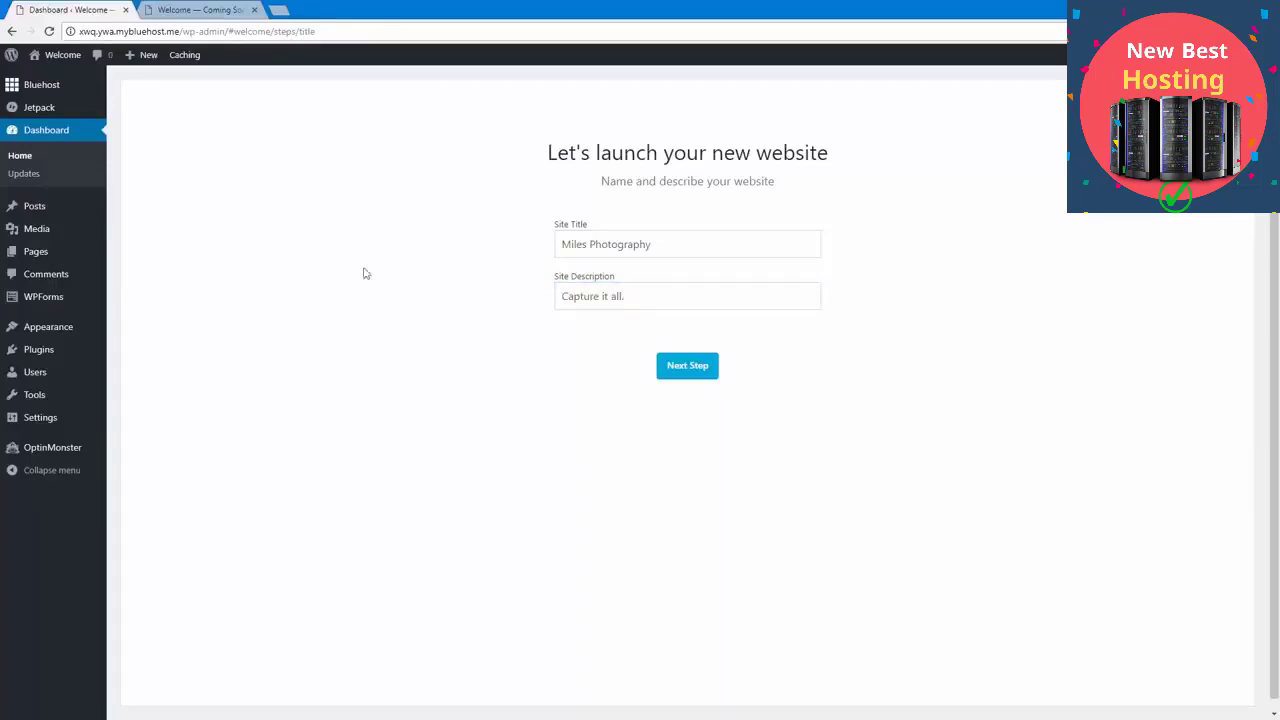
pyautogui.moveTo(63, 423)
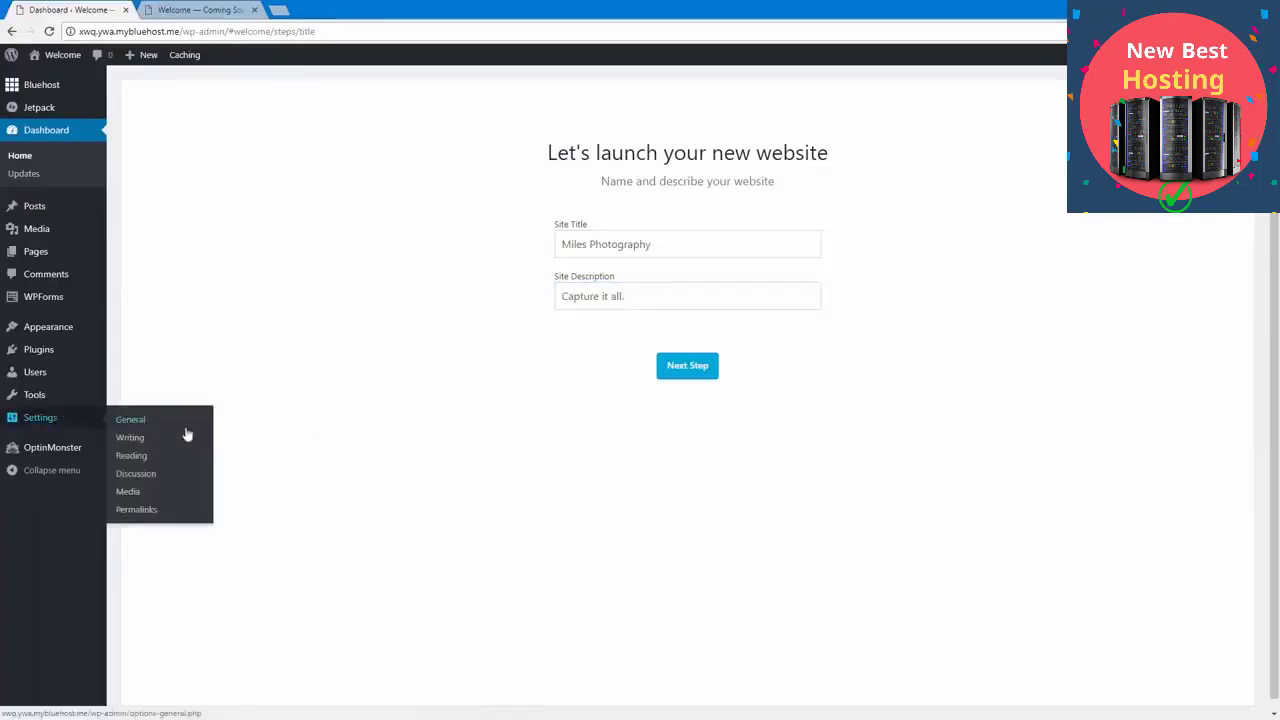
pyautogui.click(700, 372)
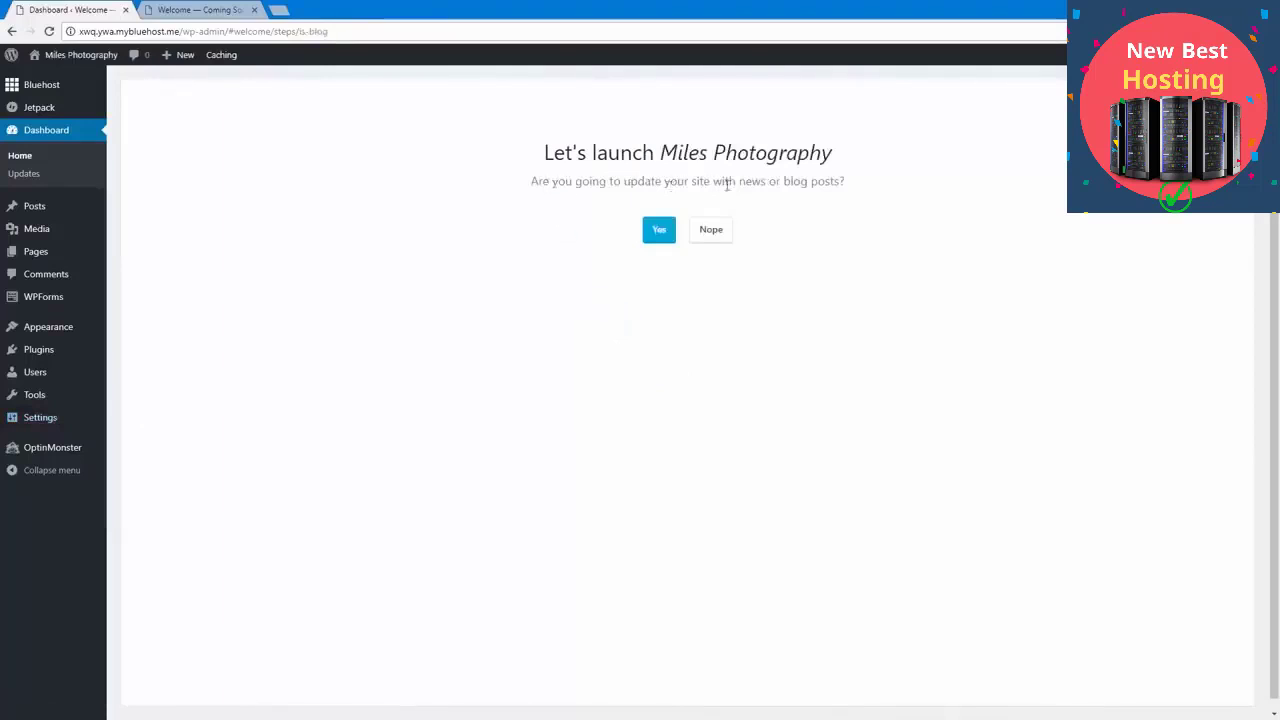
# Step: Answer the setup questions: include news or blog posts, use a static welcome page as homepage, and build a starter Contact Us page
pyautogui.click(655, 228)
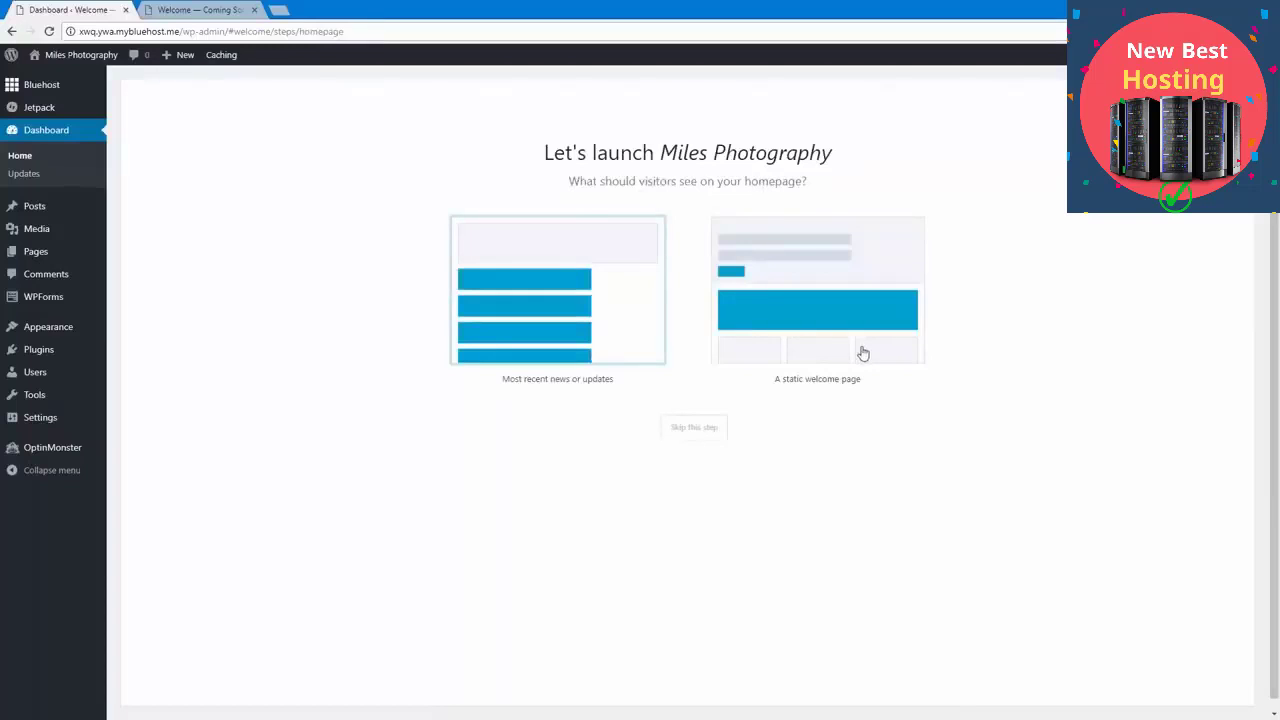
pyautogui.click(834, 334)
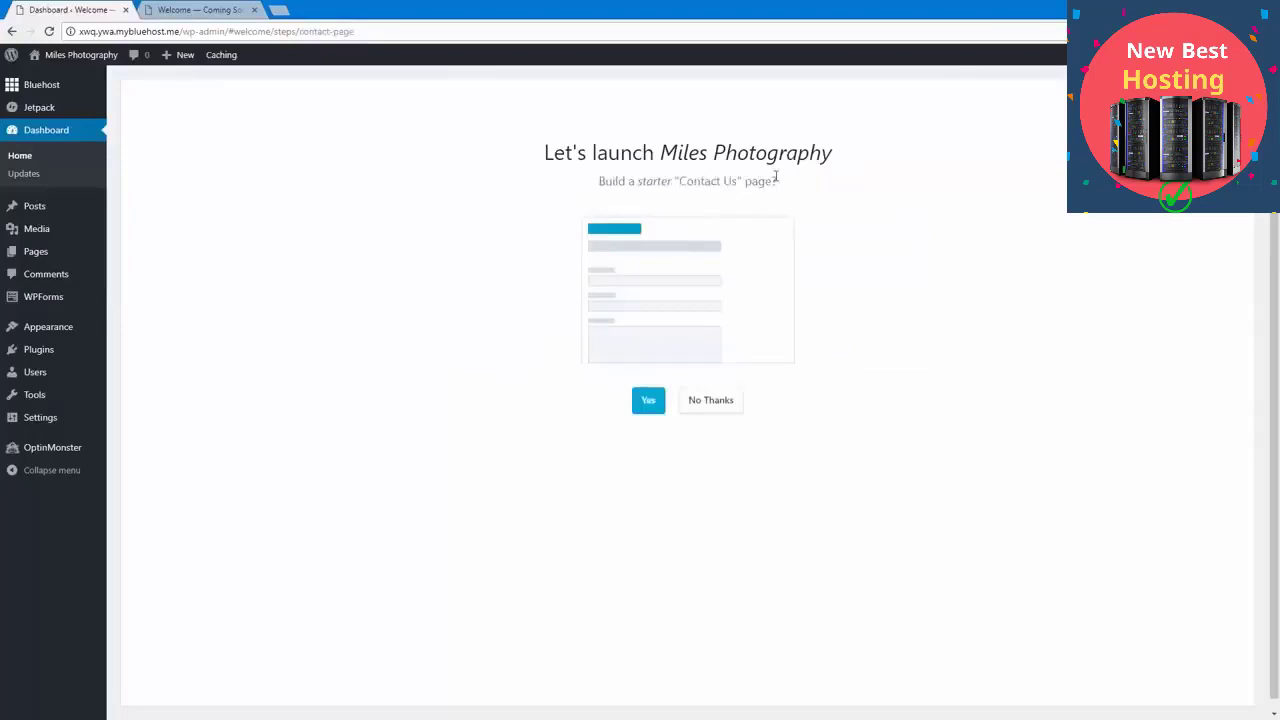
pyautogui.click(648, 401)
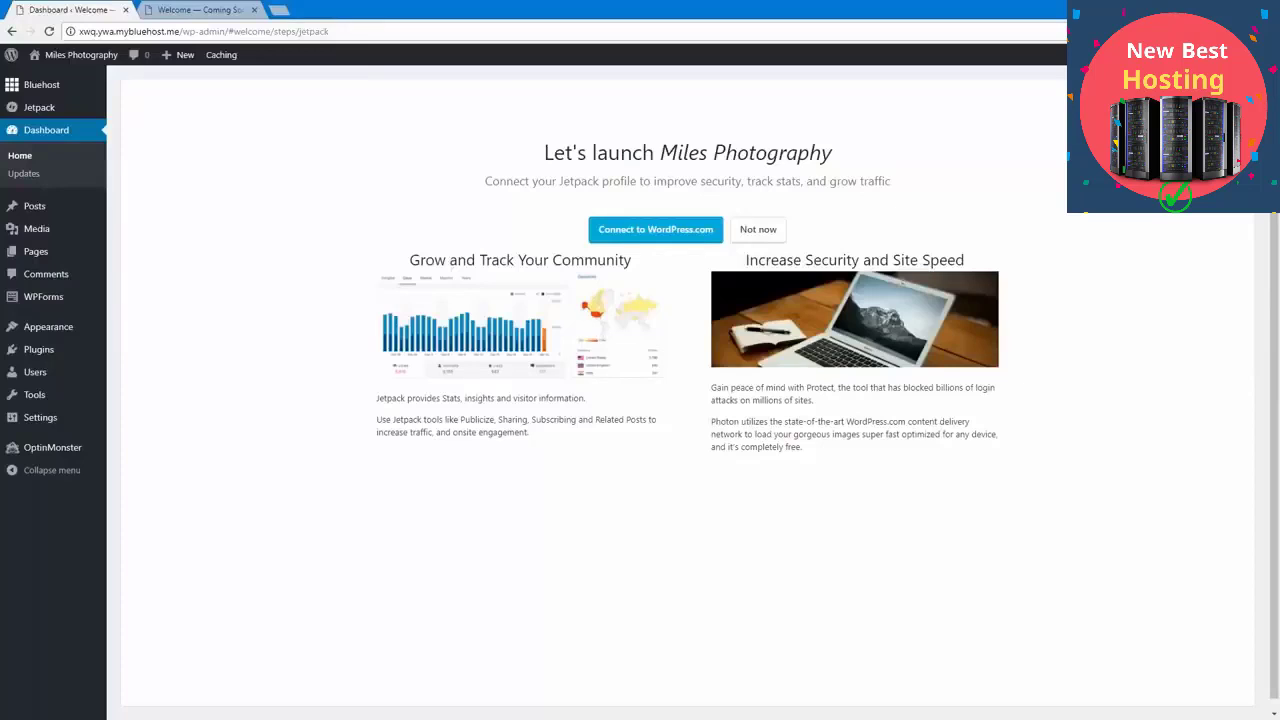
# Step: Connect the site's Jetpack profile to WordPress.com and approve the connection
pyautogui.click(641, 236)
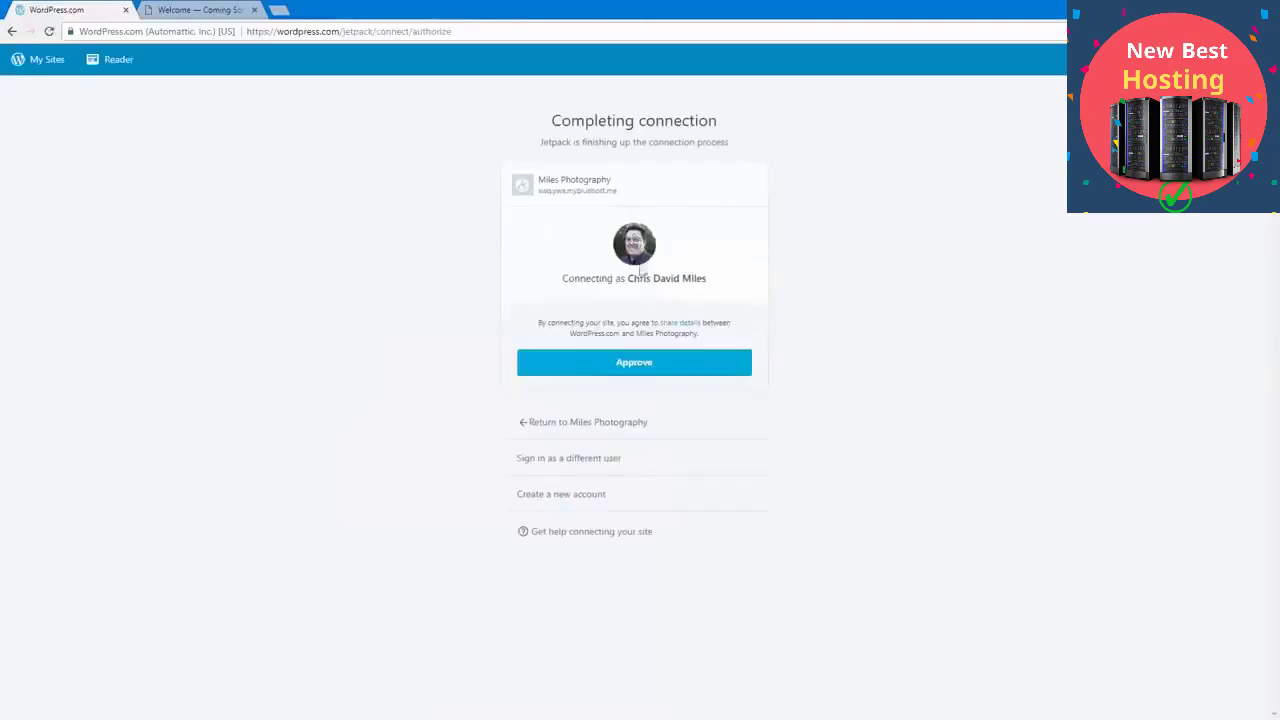
pyautogui.click(626, 374)
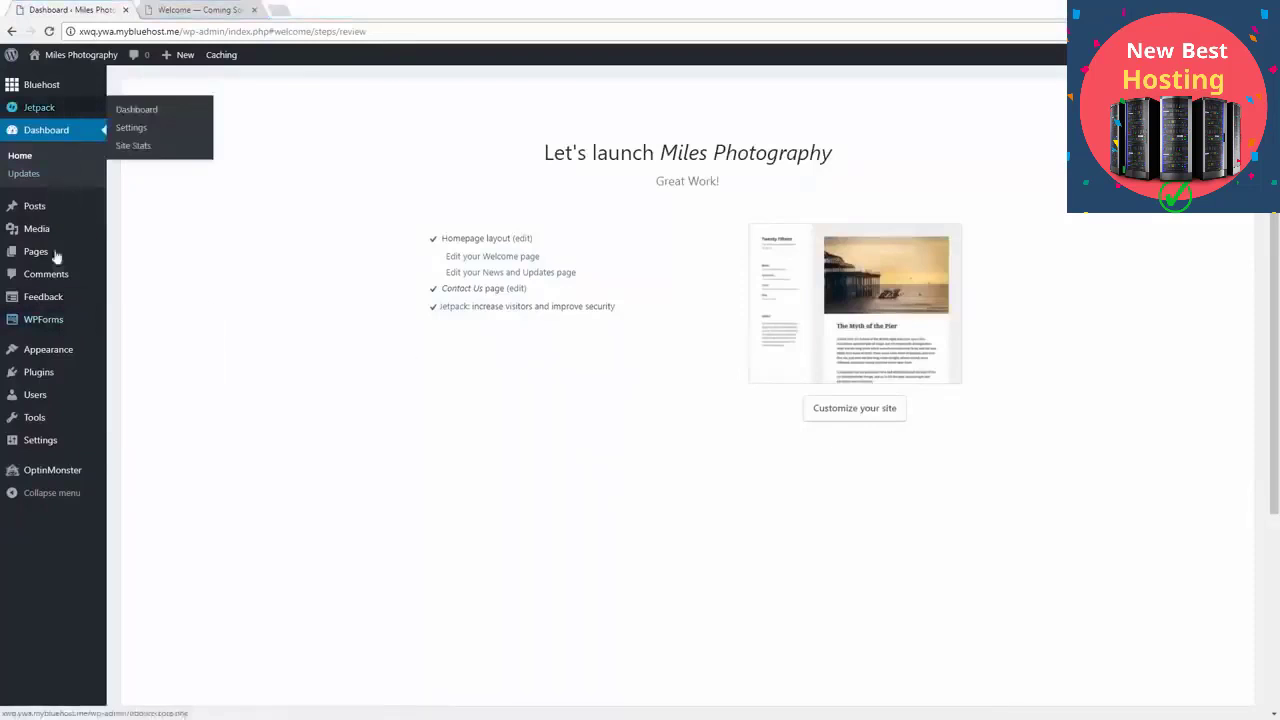
# Step: Examine the Bluehost home page in the WordPress admin, including its Launch your site section
pyautogui.click(71, 88)
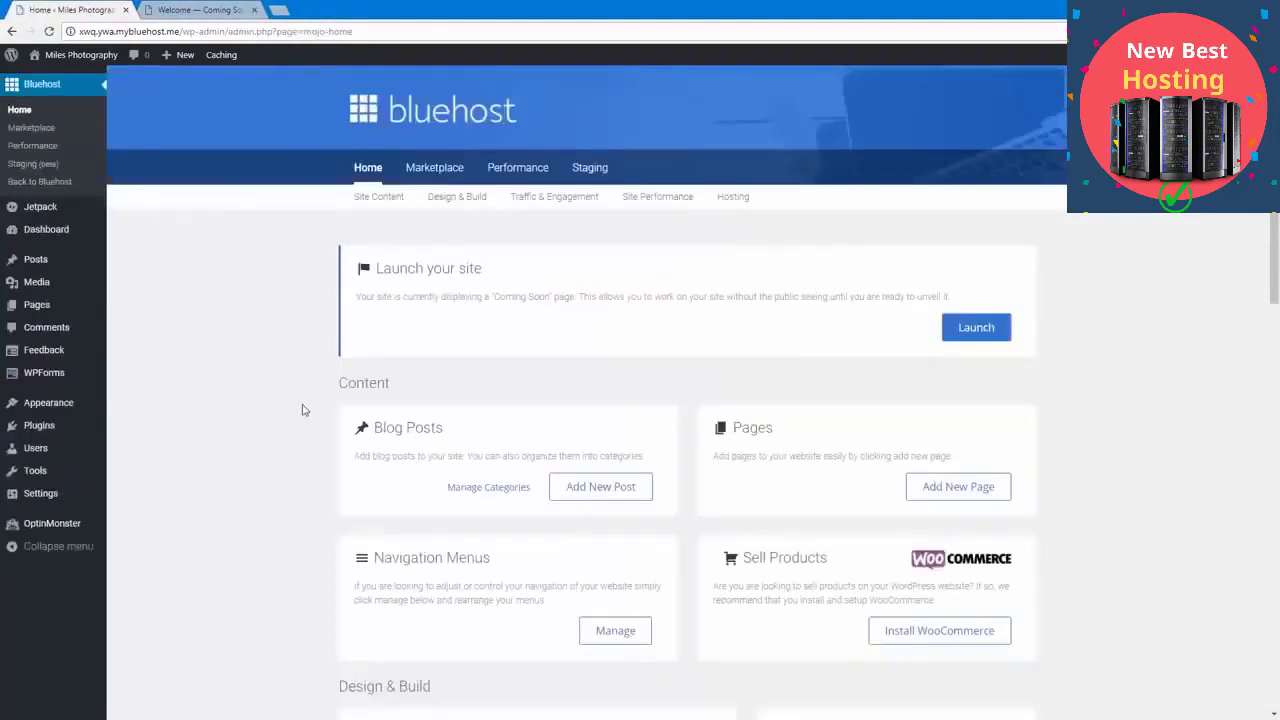
pyautogui.scroll(-5, 306, 410)
pyautogui.scroll(-6, 306, 410)
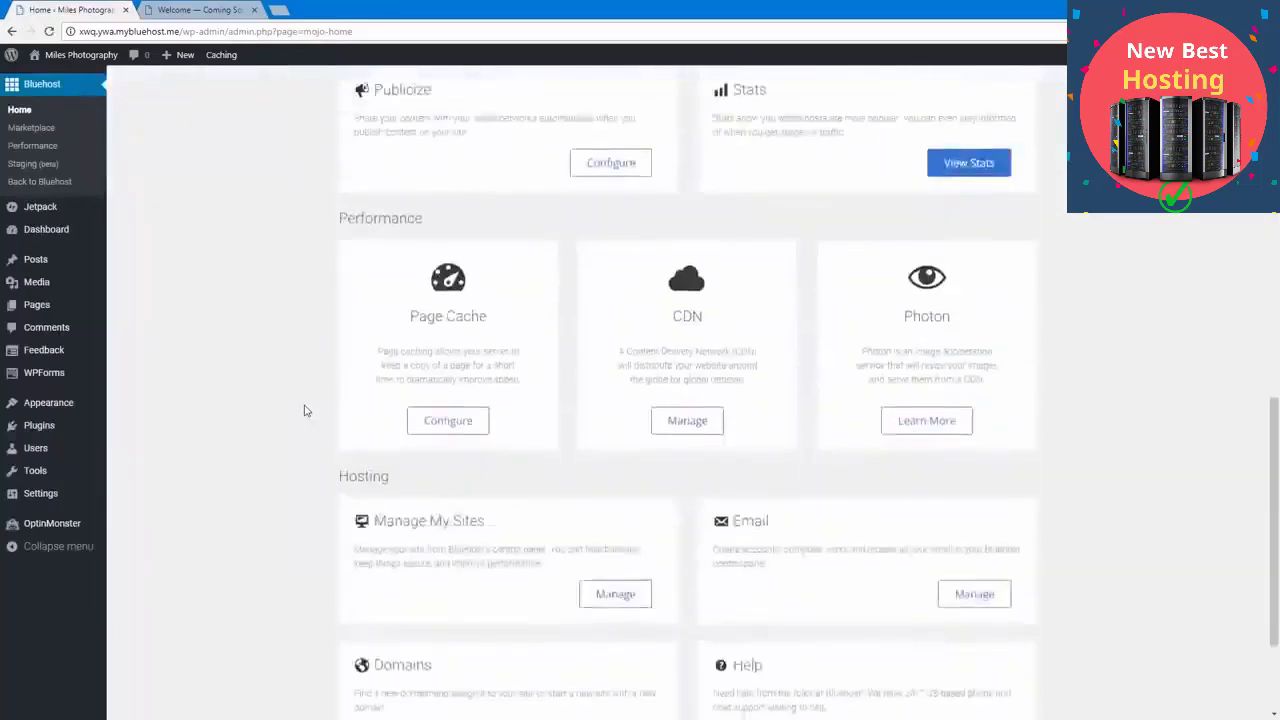
pyautogui.scroll(4, 306, 410)
pyautogui.scroll(3, 306, 410)
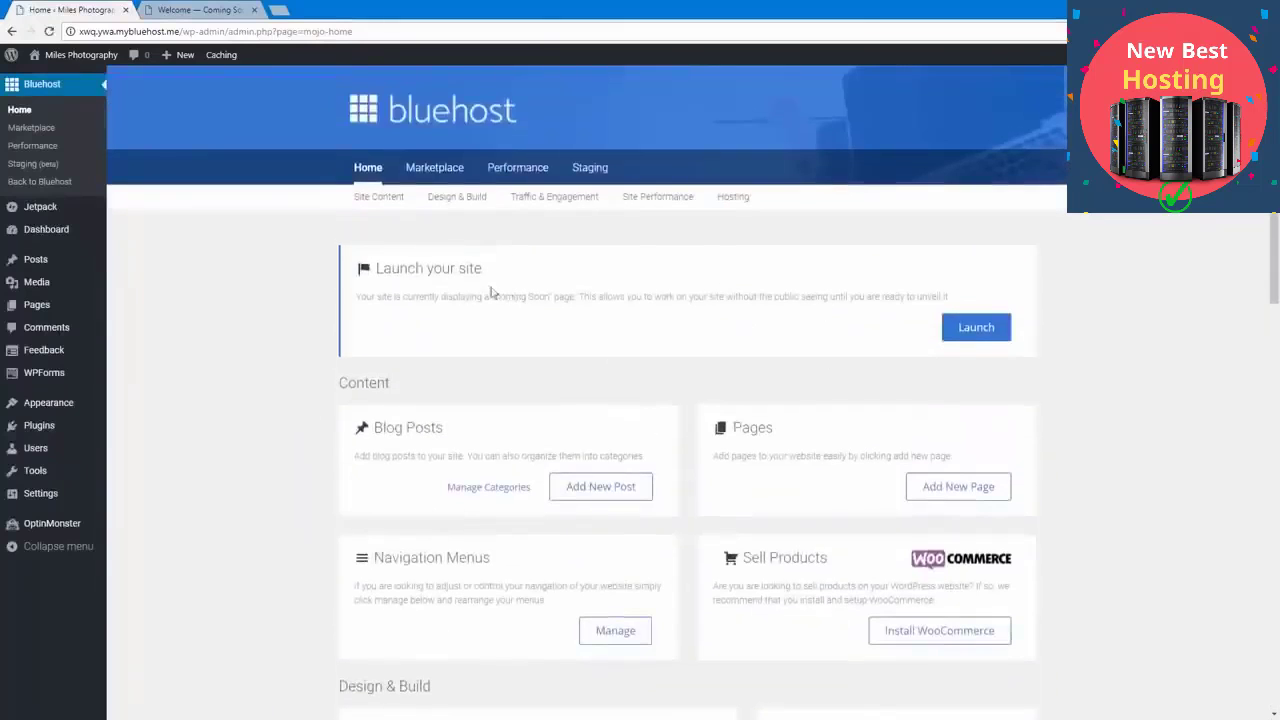
pyautogui.moveTo(416, 268); pyautogui.dragTo(952, 296)
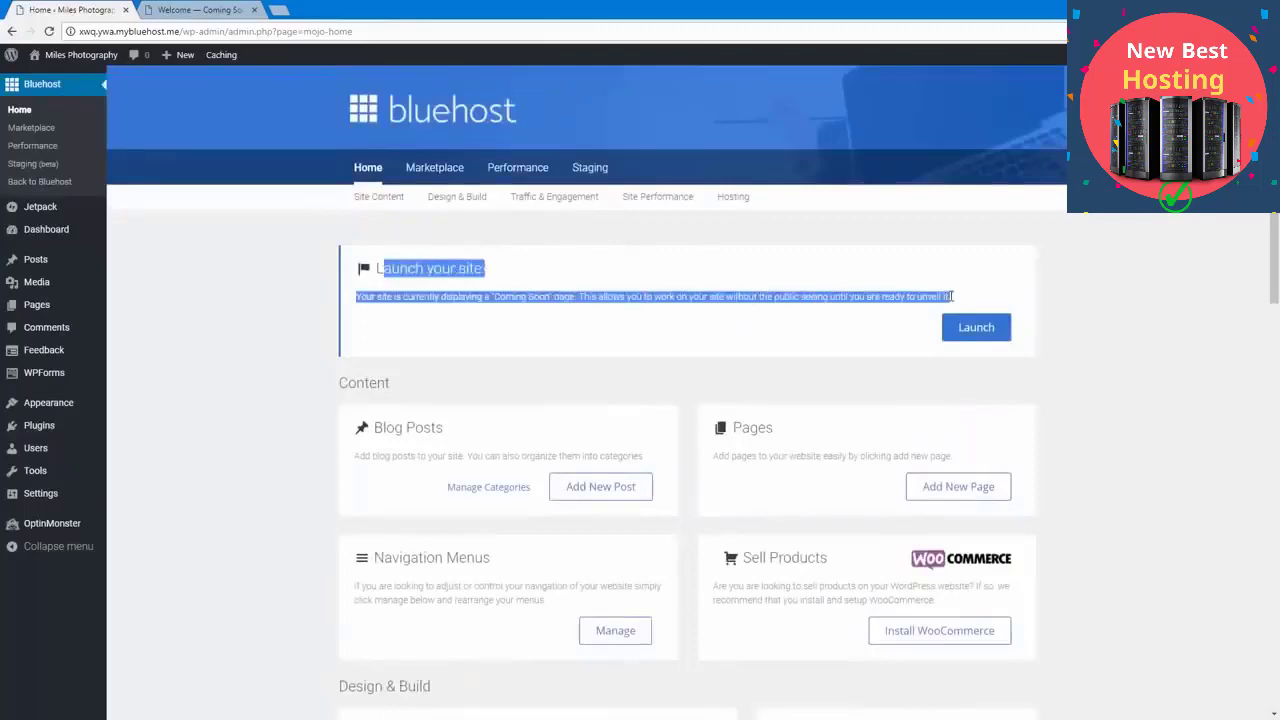
pyautogui.click(950, 296)
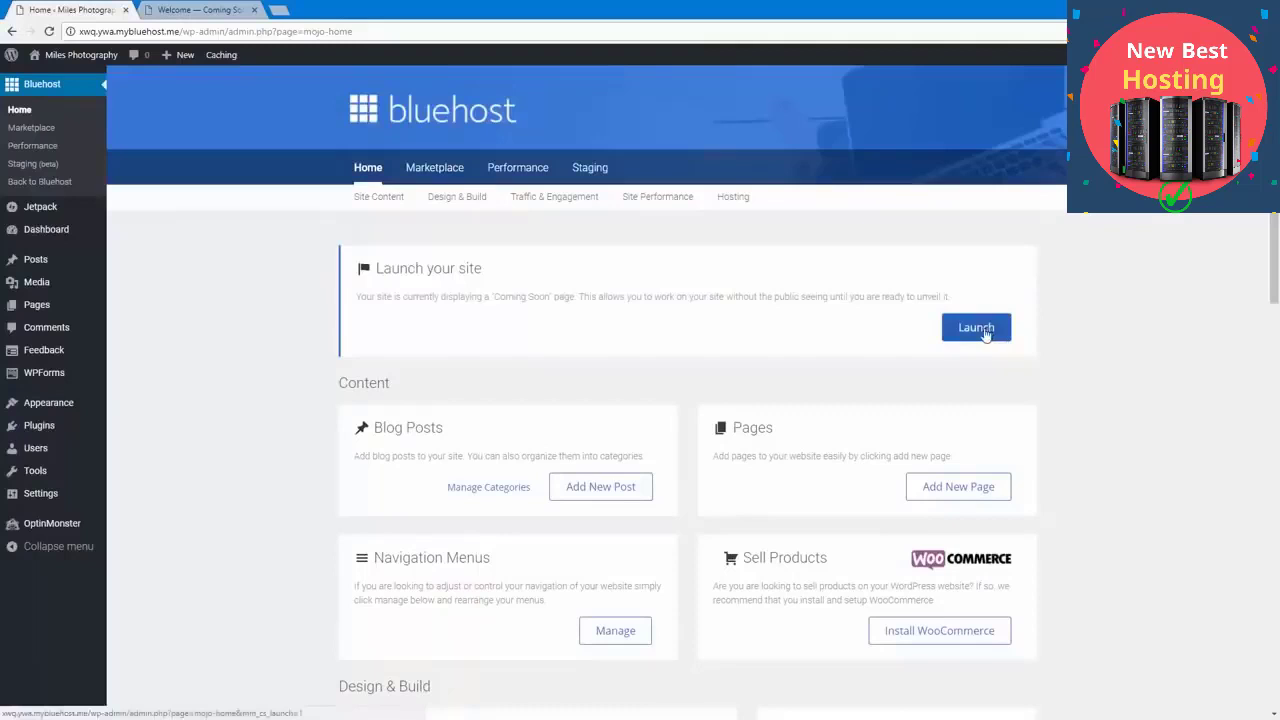
# Step: View the site's front end in separate browser tabs and reload it to compare the coming-soon page with the logged-in view
pyautogui.click(192, 8)
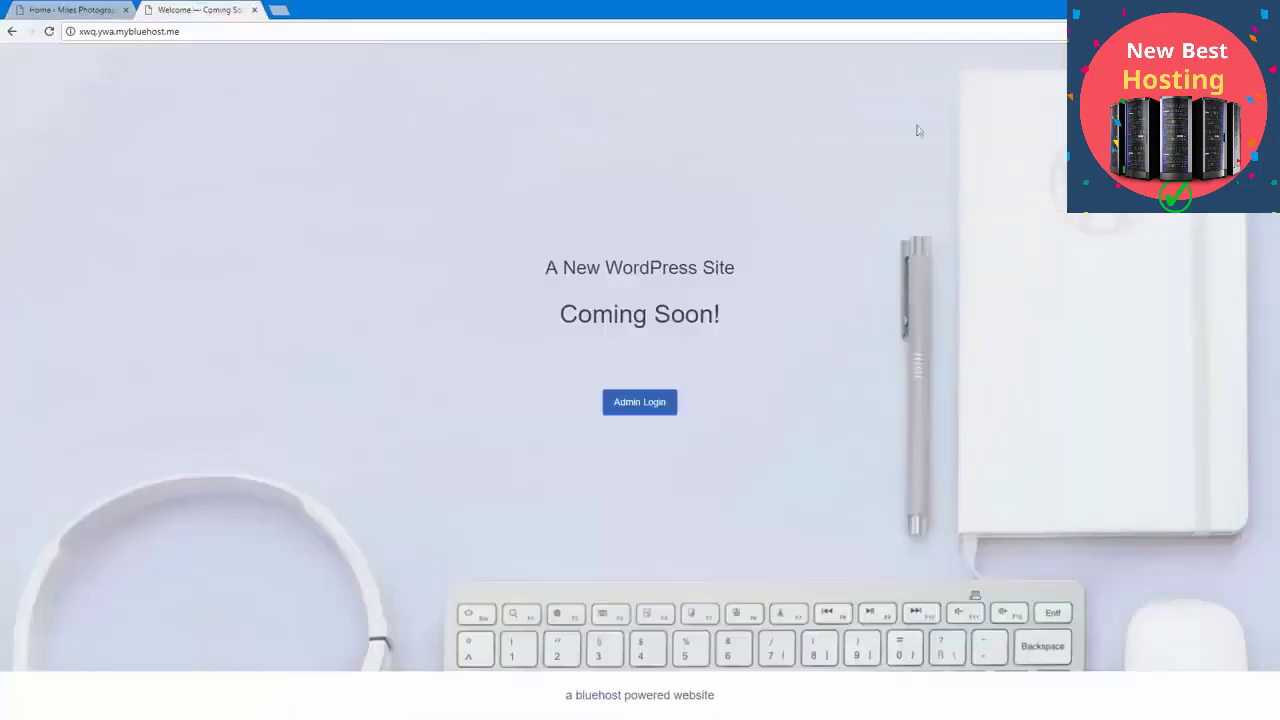
pyautogui.click(95, 6)
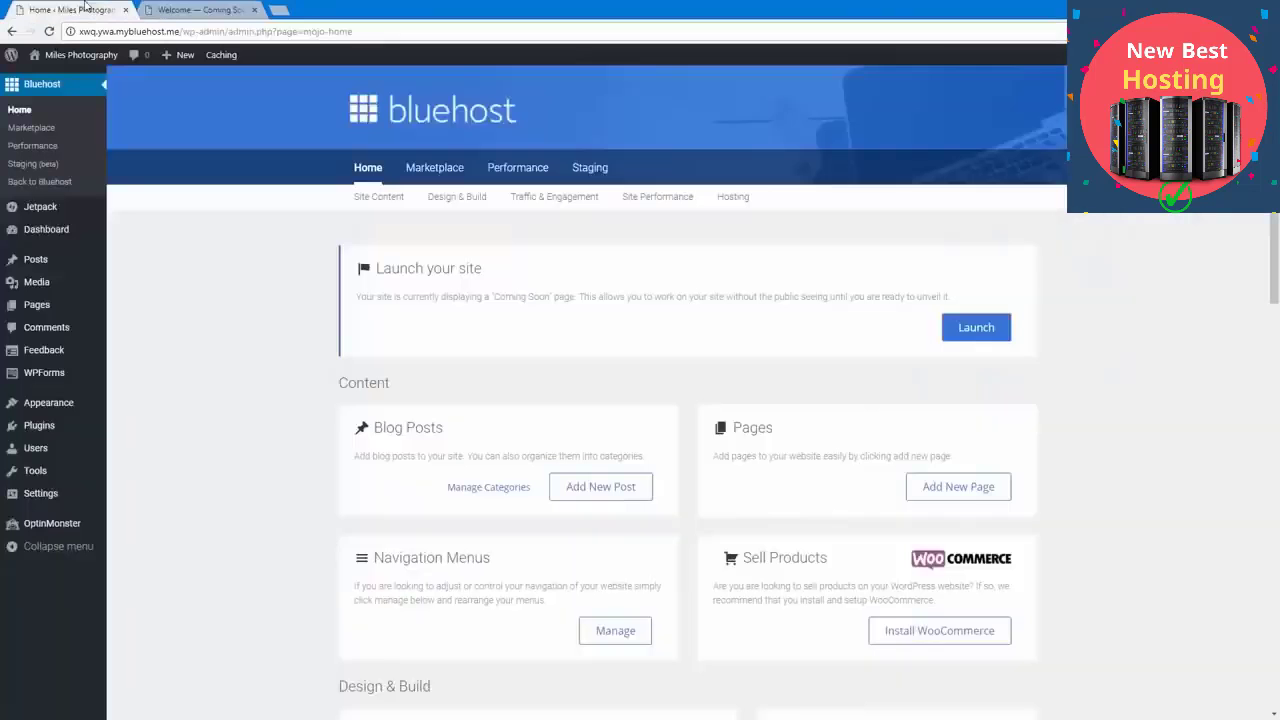
pyautogui.middleClick(88, 55)
pyautogui.moveTo(88, 58)
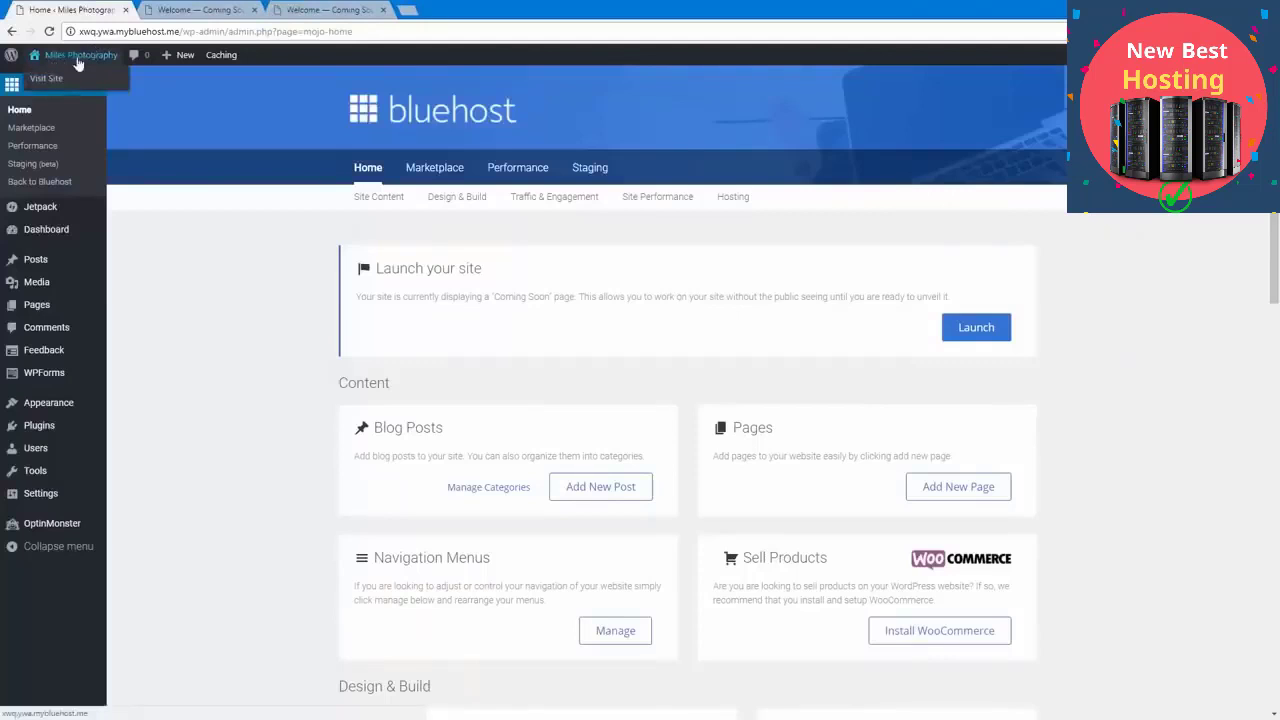
pyautogui.click(160, 12)
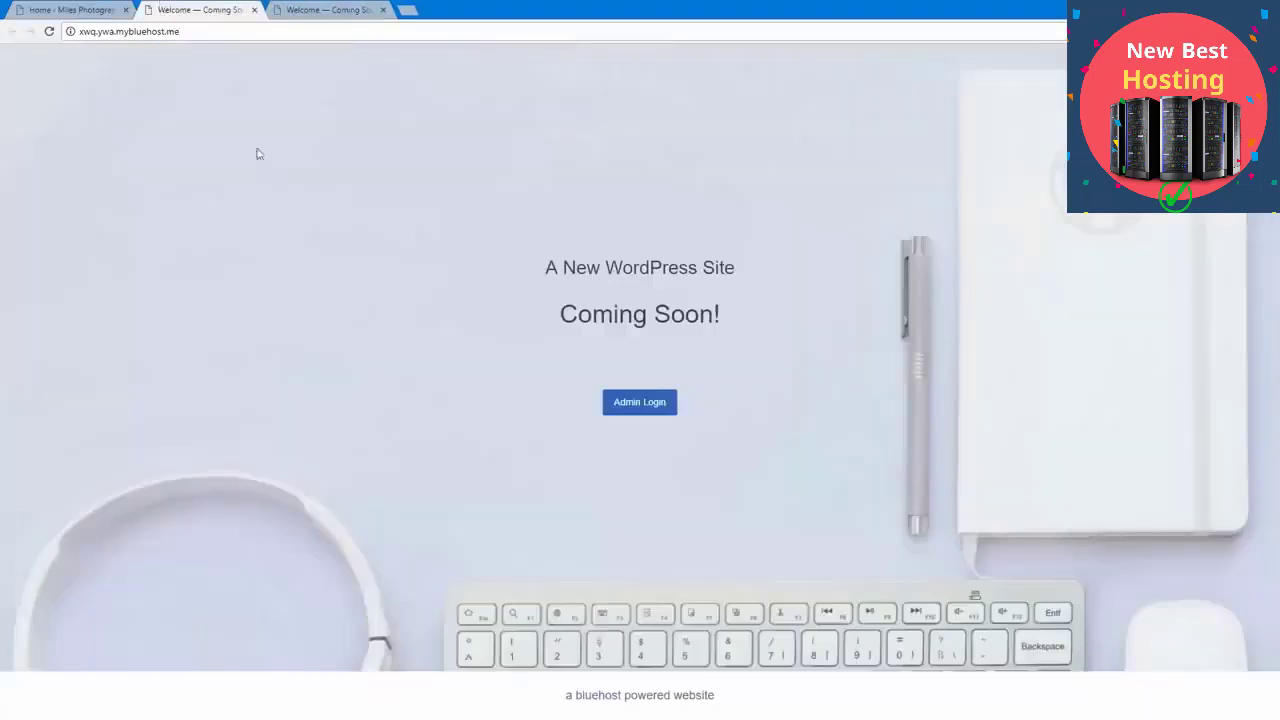
pyautogui.press('F5')
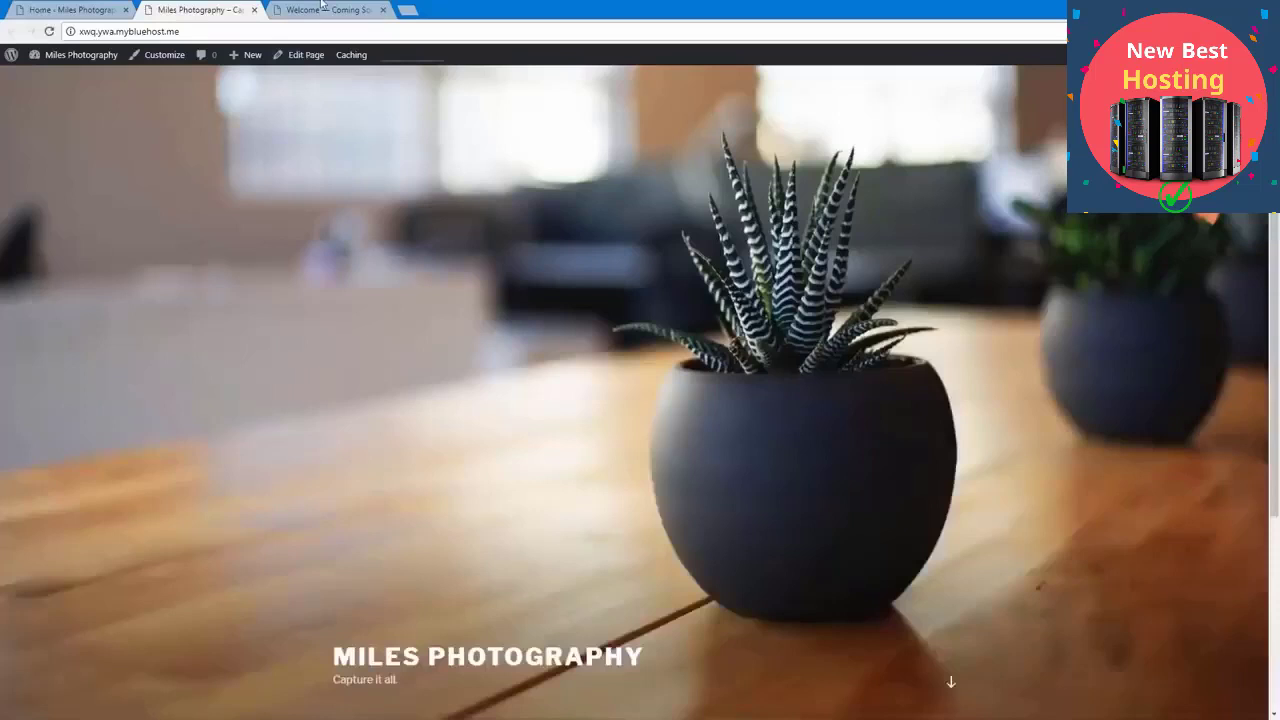
pyautogui.click(323, 8)
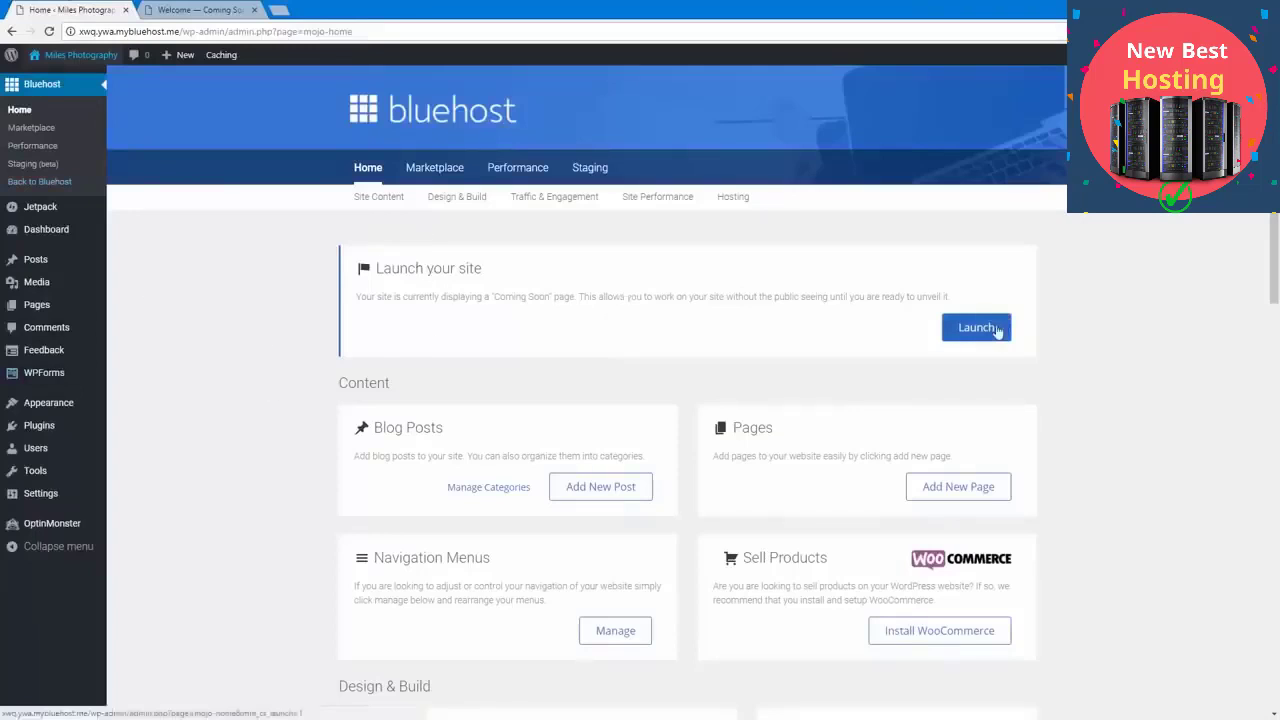
# Step: Return to the launch setup in the Dashboard and submit the business's street address, city, state and ZIP code
pyautogui.click(68, 228)
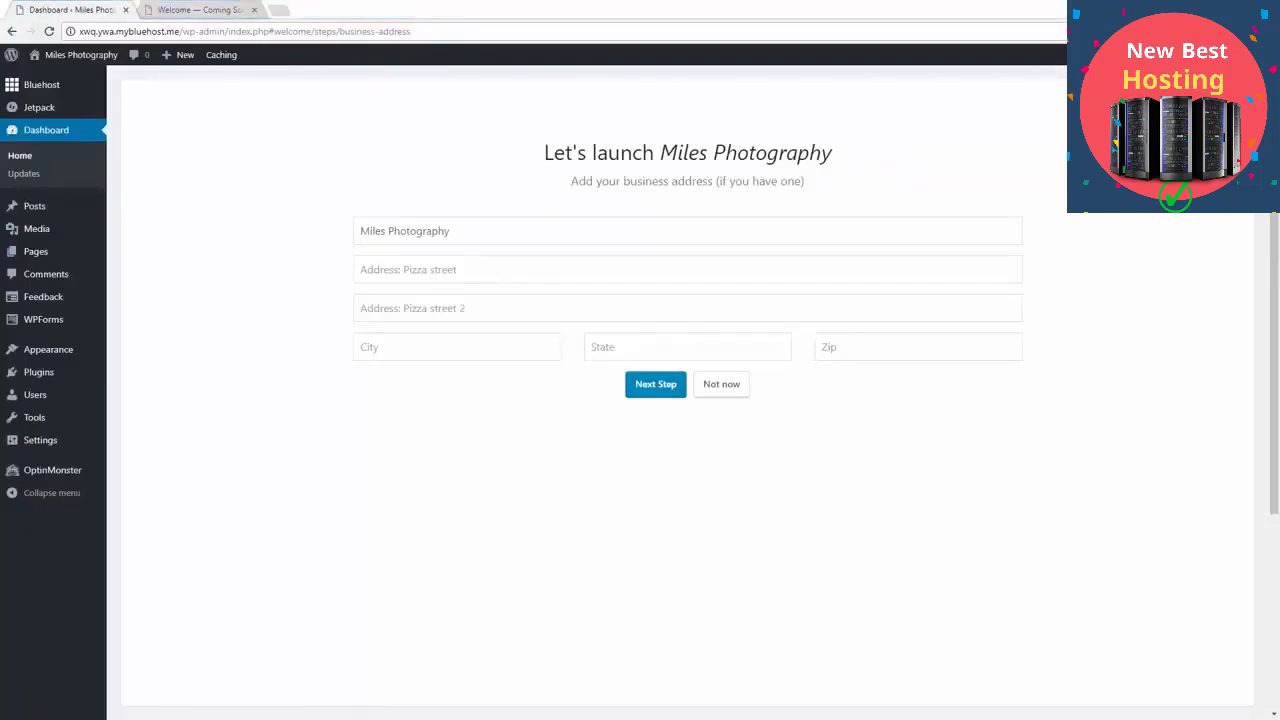
pyautogui.click(501, 273)
pyautogui.write('123 Cherry St.')
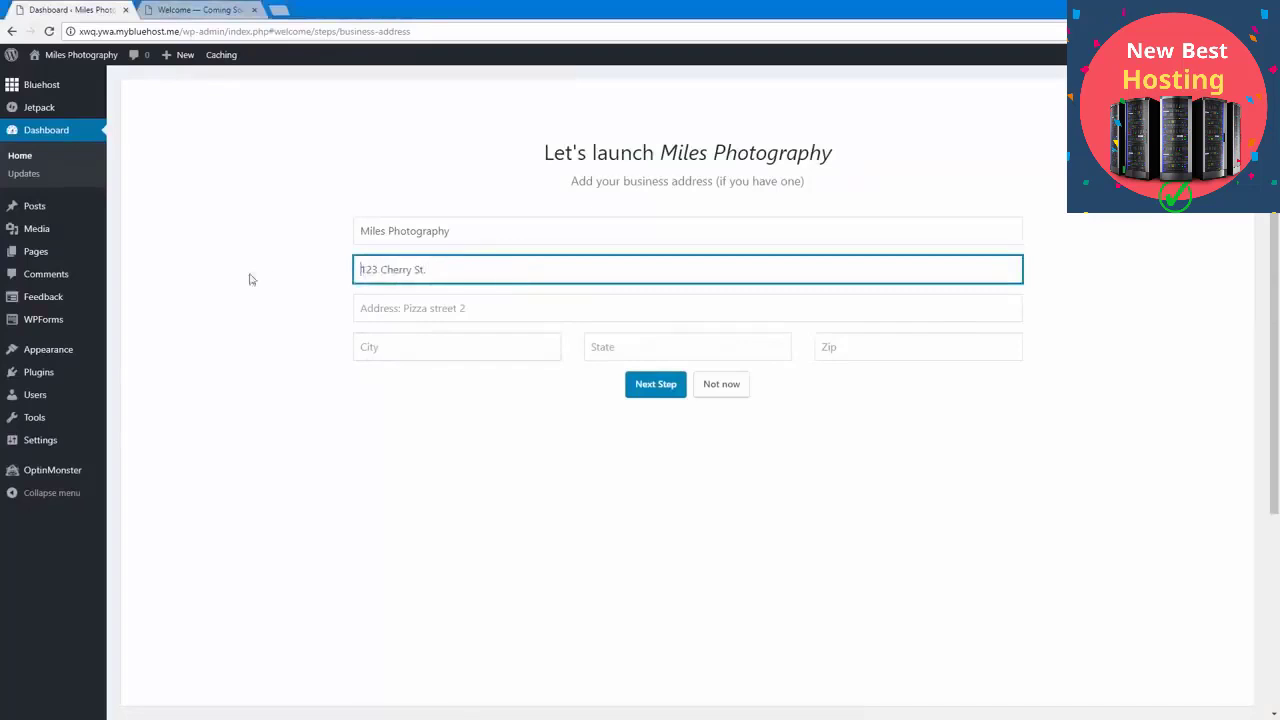
pyautogui.click(384, 340)
pyautogui.write('Provo')
pyautogui.press('Tab')
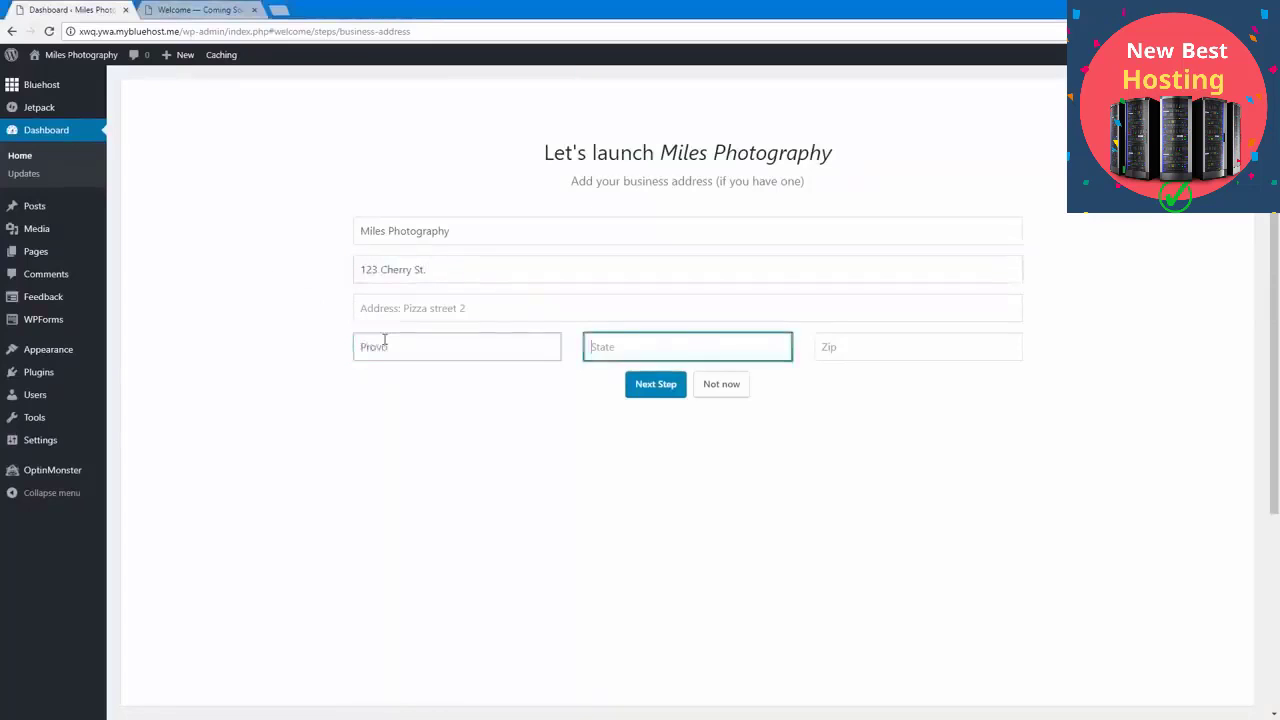
pyautogui.write('UT')
pyautogui.press('Tab')
pyautogui.write('846')
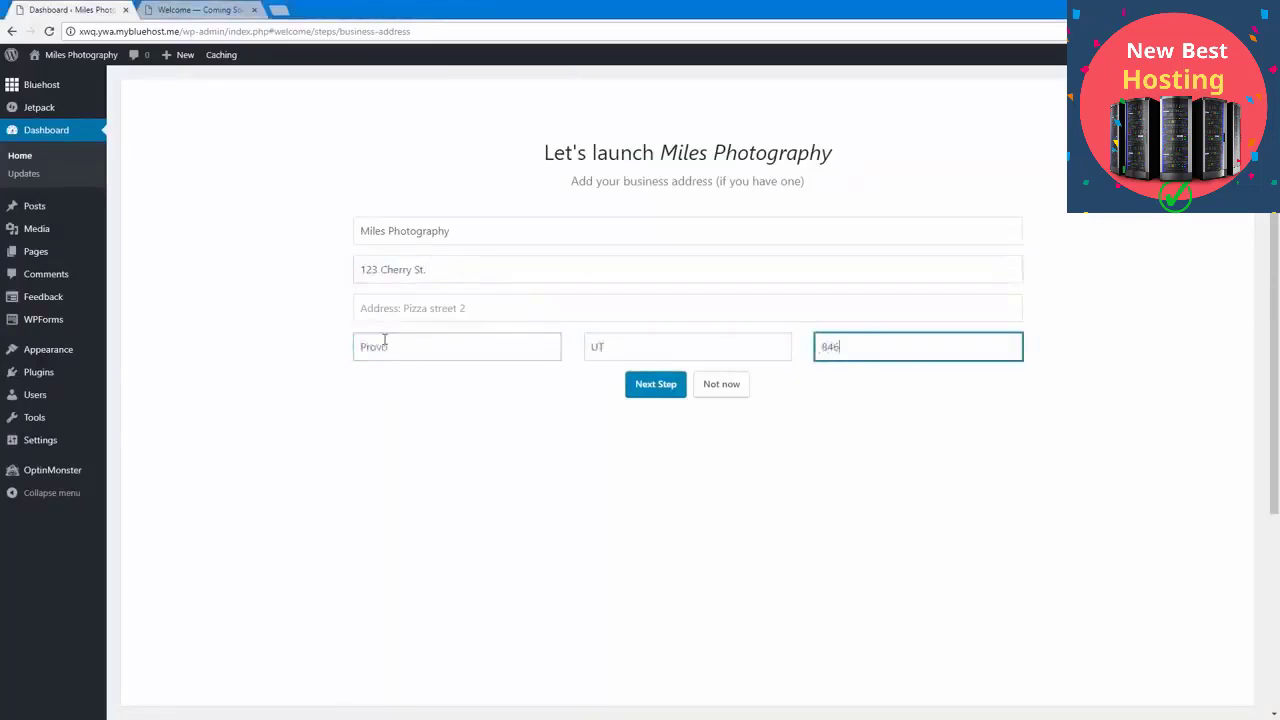
pyautogui.click(648, 386)
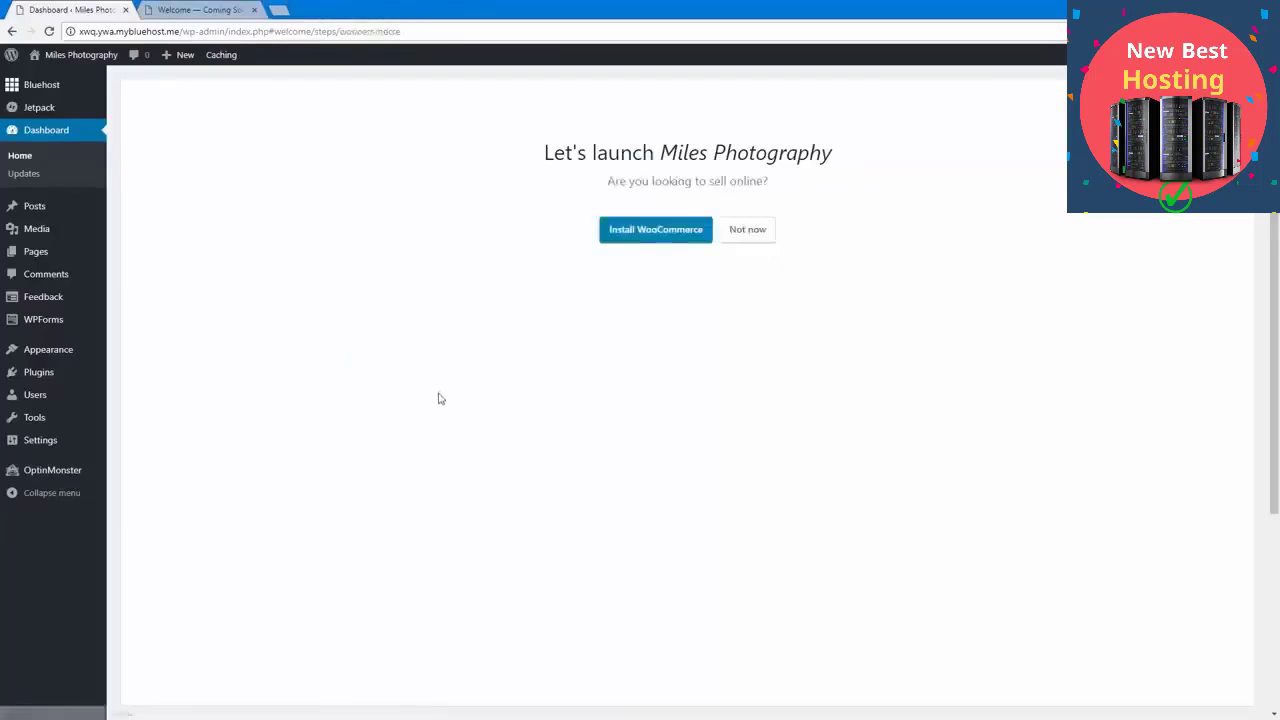
pyautogui.tripleClick(644, 178)
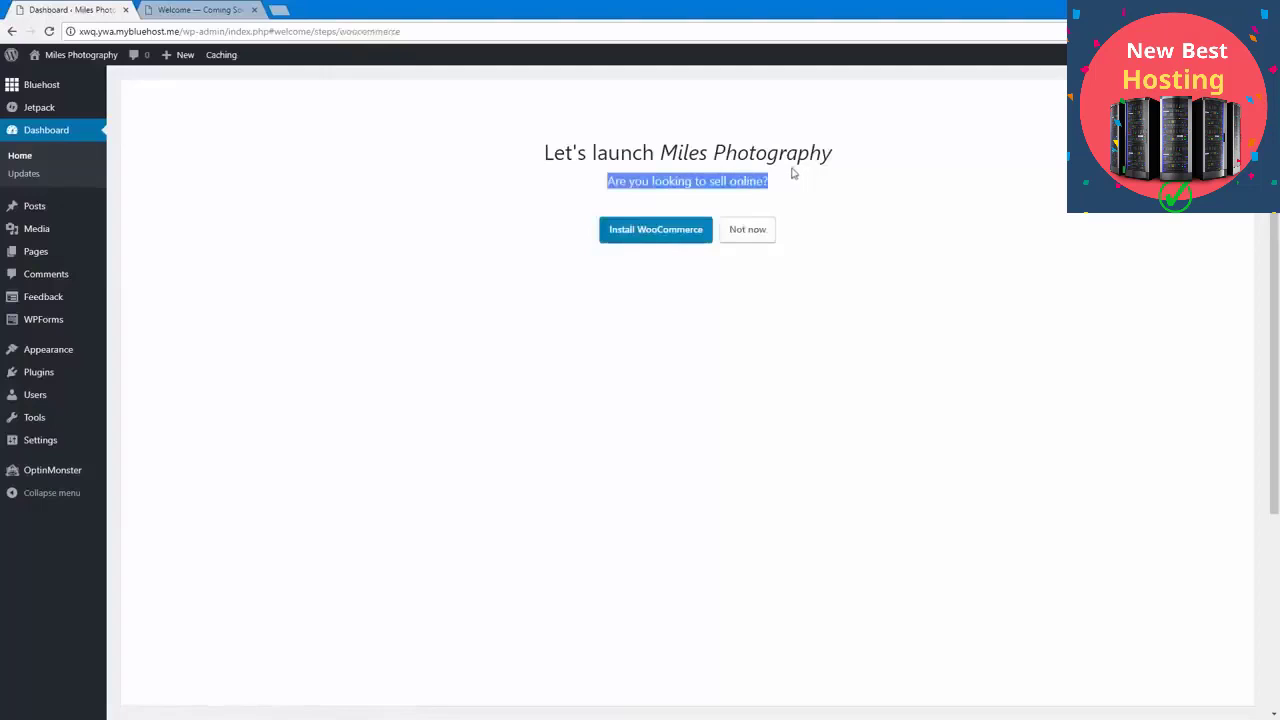
# Step: Decline installing WooCommerce in the launch setup and open the site's list of posts
pyautogui.click(783, 177)
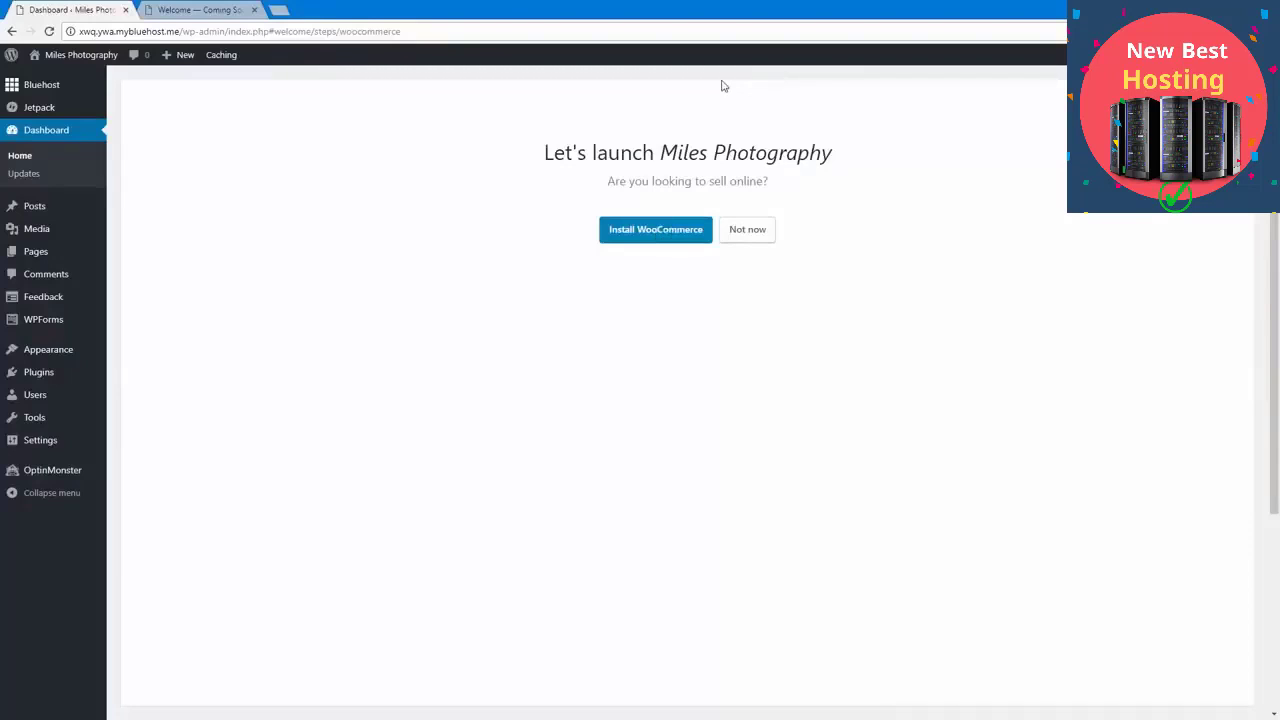
pyautogui.click(730, 238)
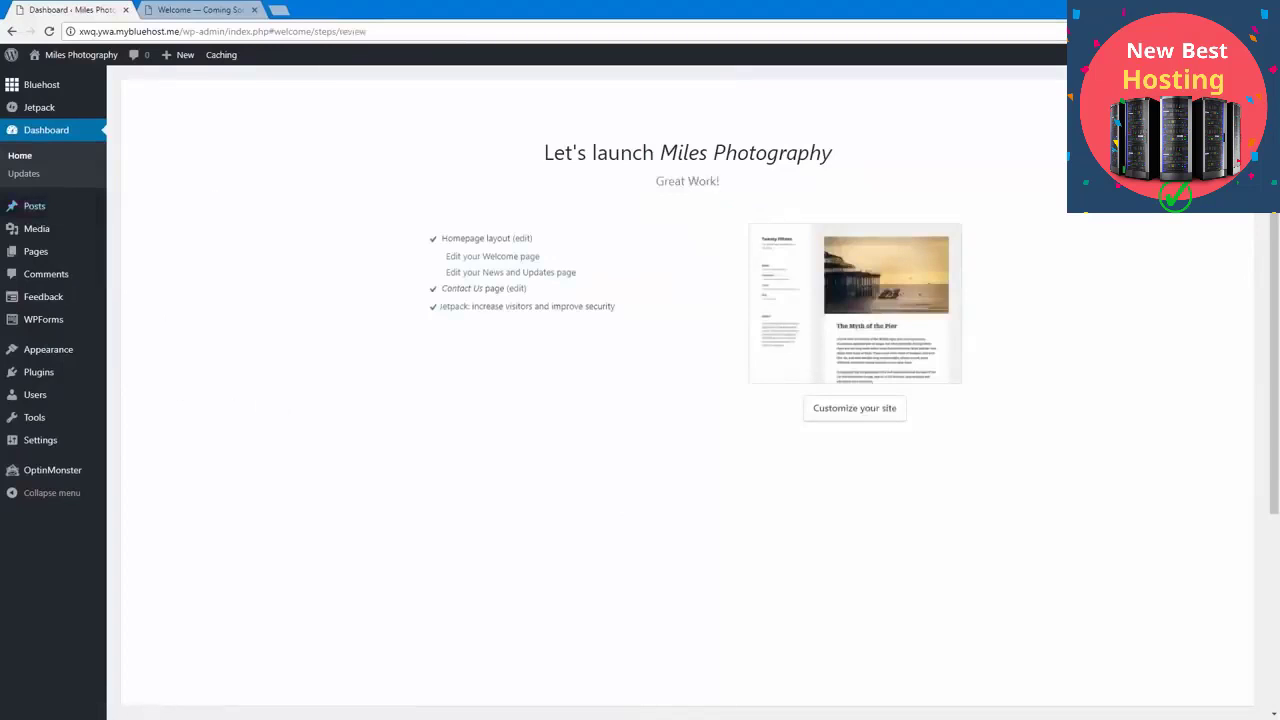
pyautogui.click(66, 204)
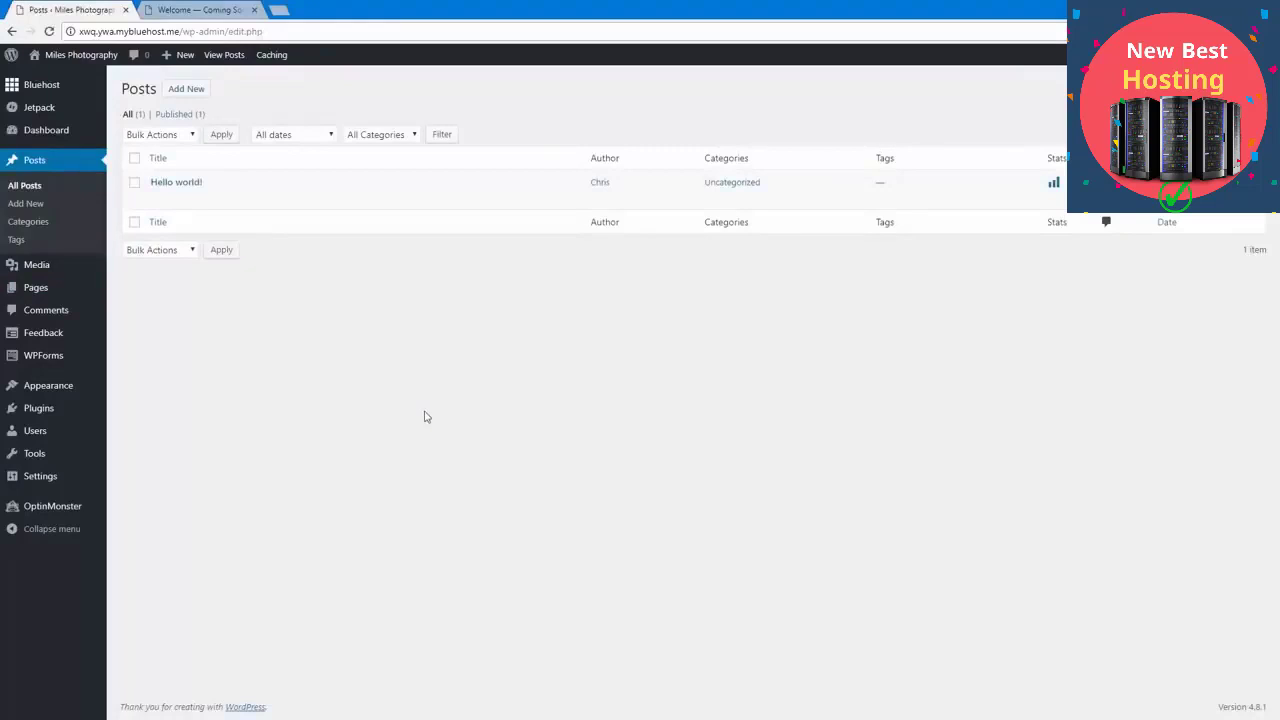
# Step: Replace the Home page's placeholder text with a short photographer introduction inviting visitors to get in touch about event photos or portraits, and update the page
pyautogui.click(55, 299)
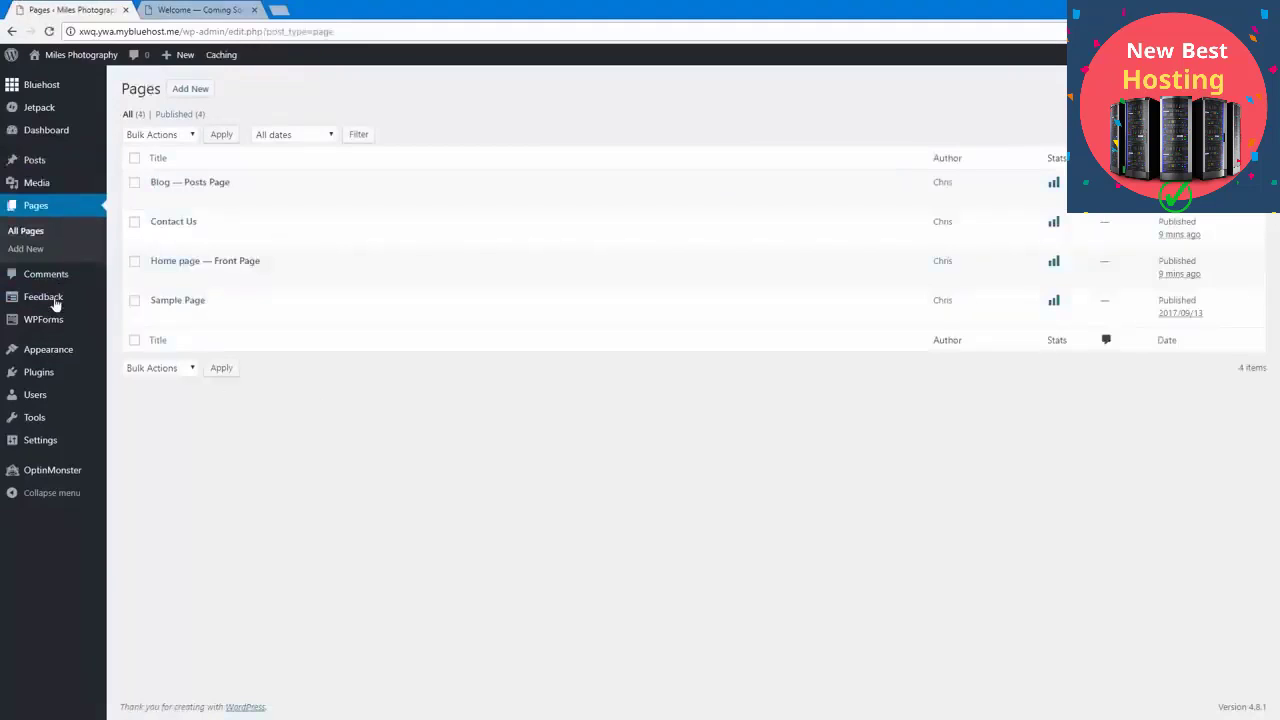
pyautogui.click(169, 267)
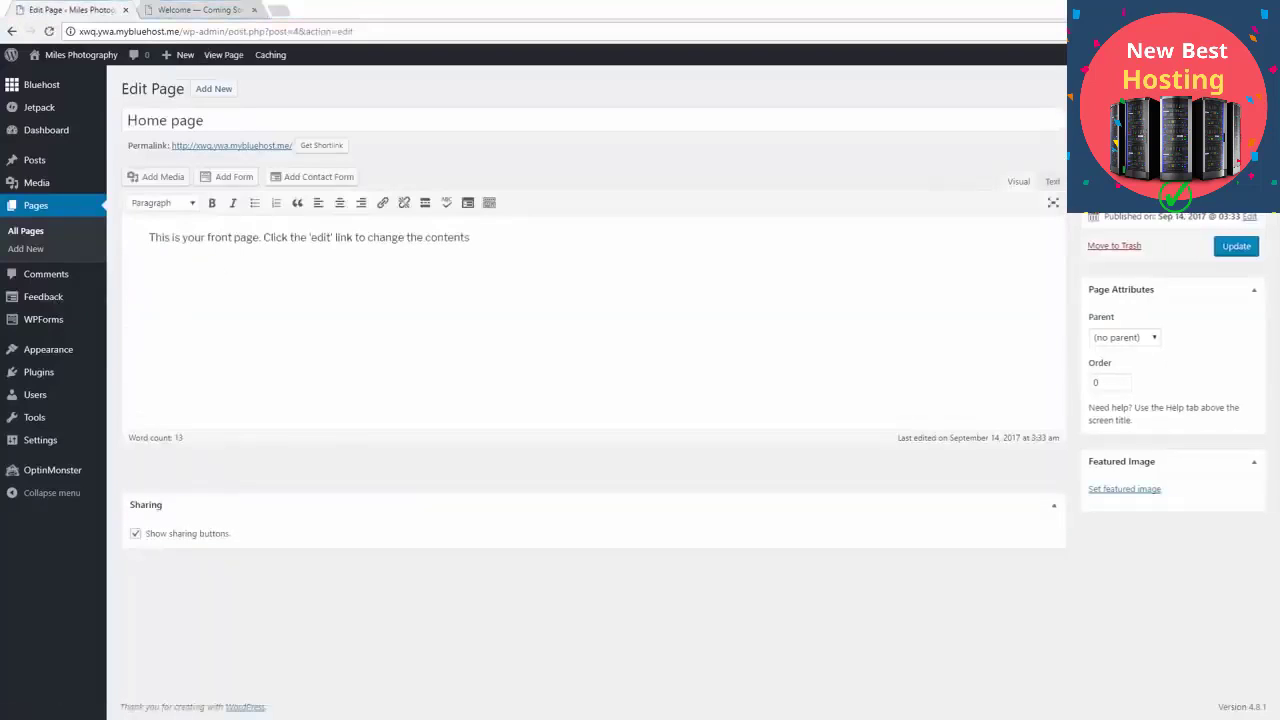
pyautogui.click(313, 308)
pyautogui.hotkey('ctrl', 'a')
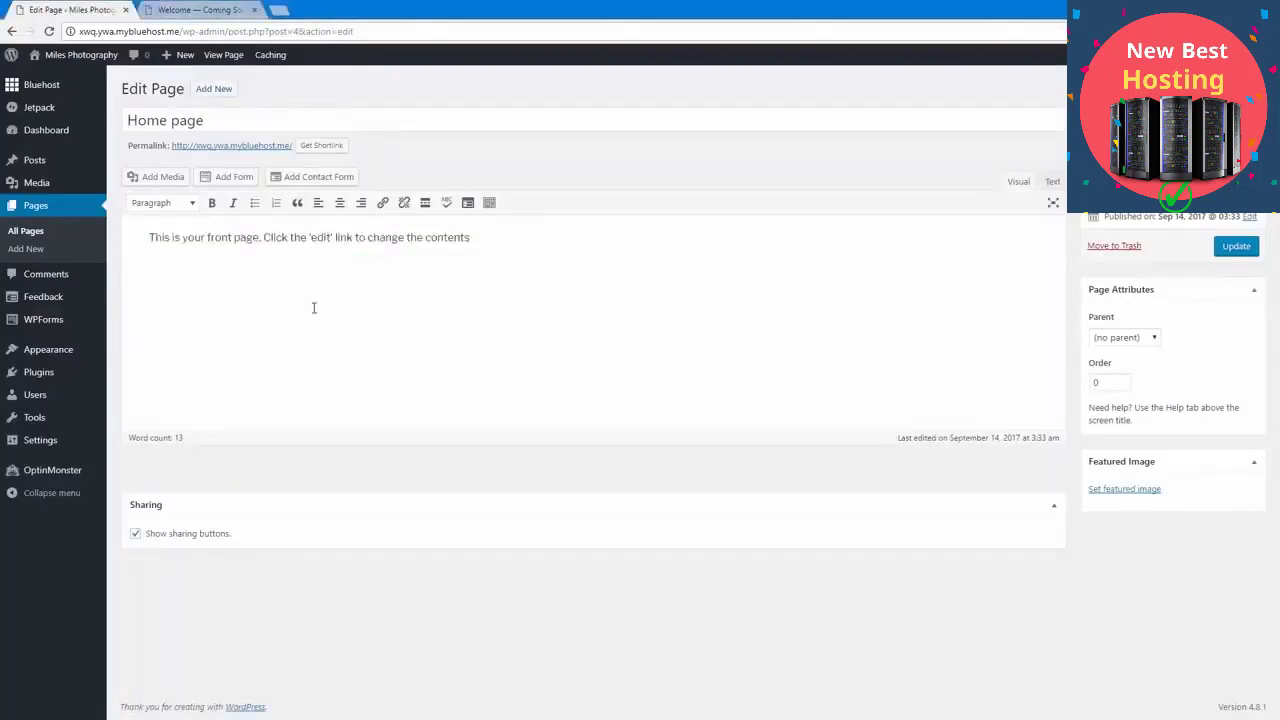
pyautogui.write("Hi, I'm Chris. Sometimes I take photos, and this website shows them off. :) If you'd like me to take photos at your event or get a portrait taken, let's get in touch.")
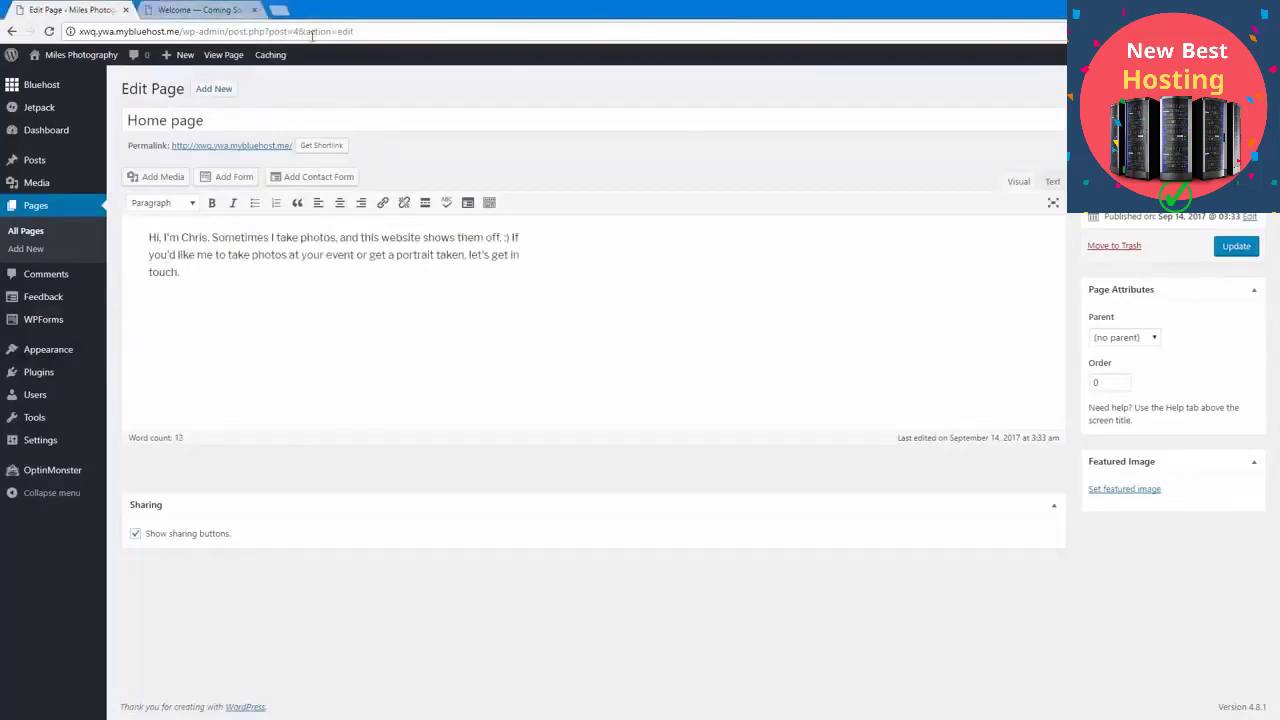
pyautogui.click(1237, 247)
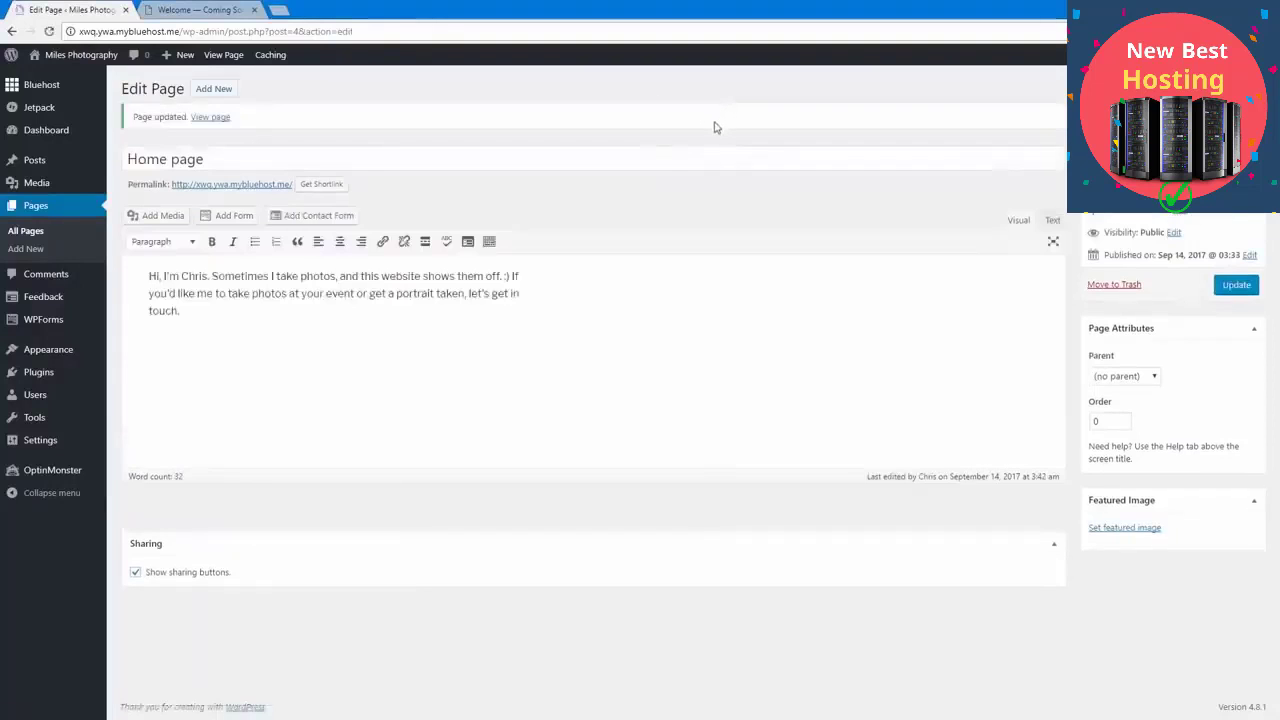
# Step: Open the Contact Us page for editing and change its title to "Contact Me"
pyautogui.click(44, 211)
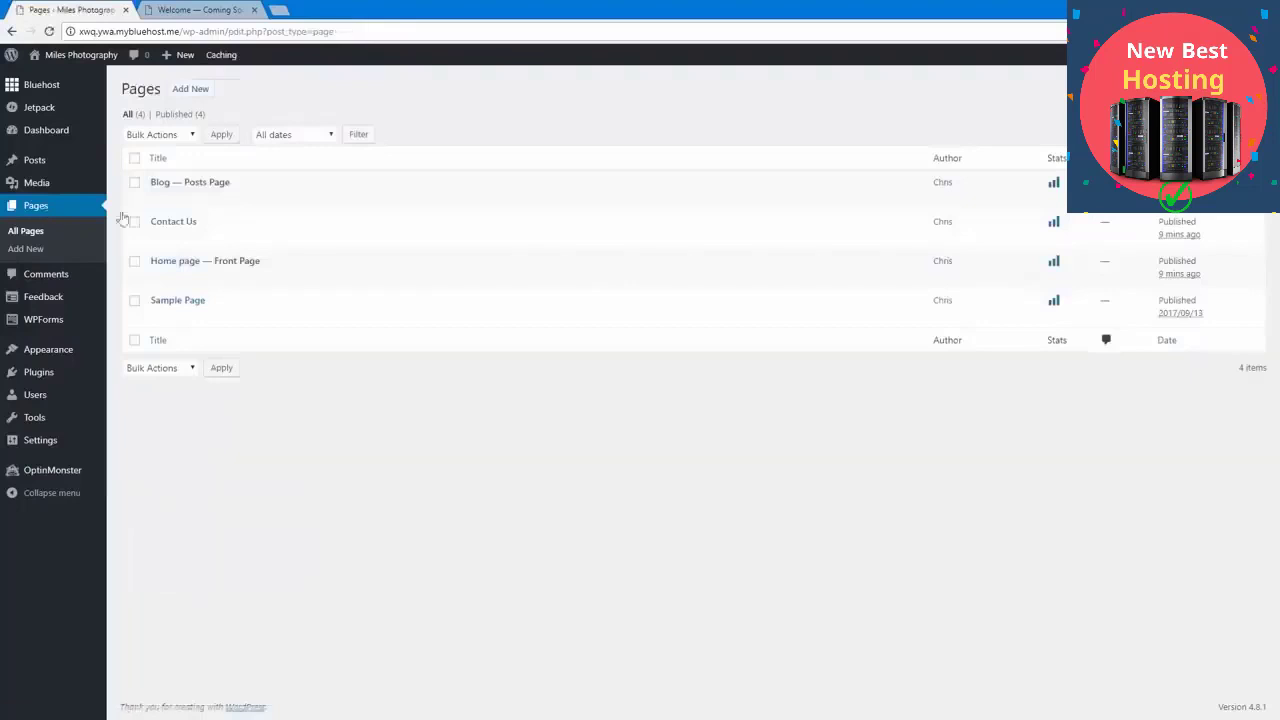
pyautogui.moveTo(179, 229)
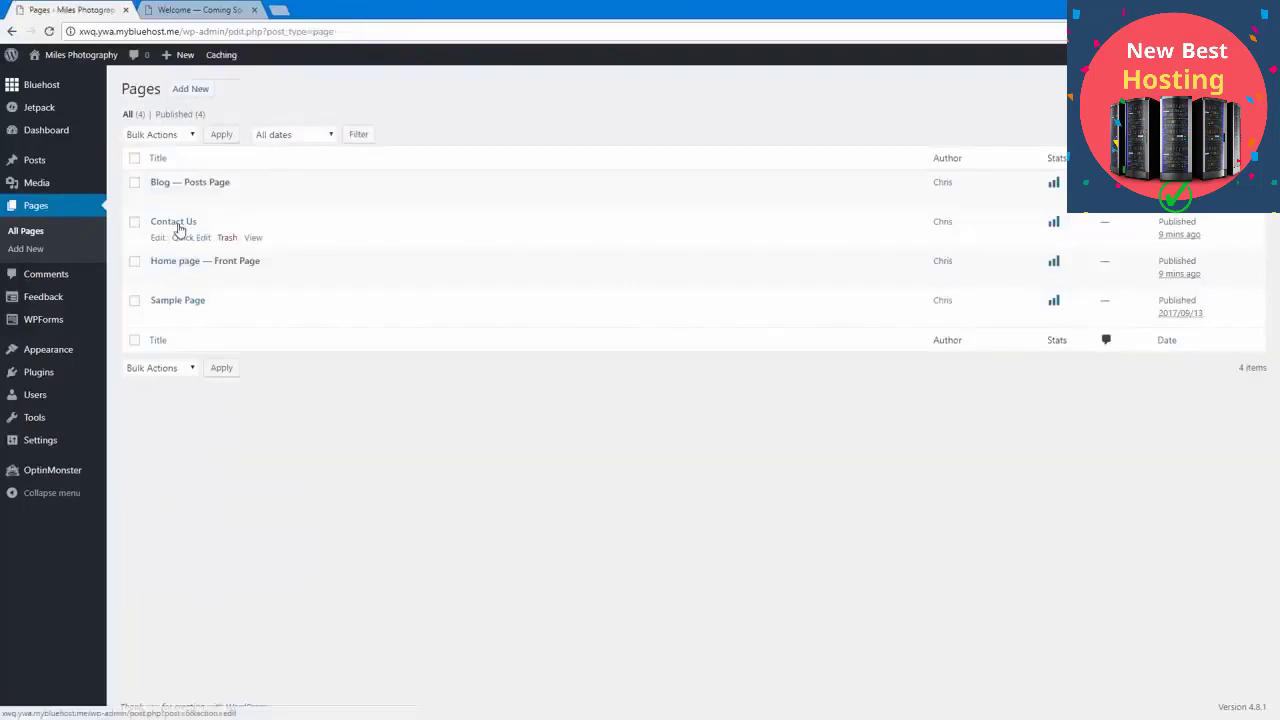
pyautogui.click(173, 222)
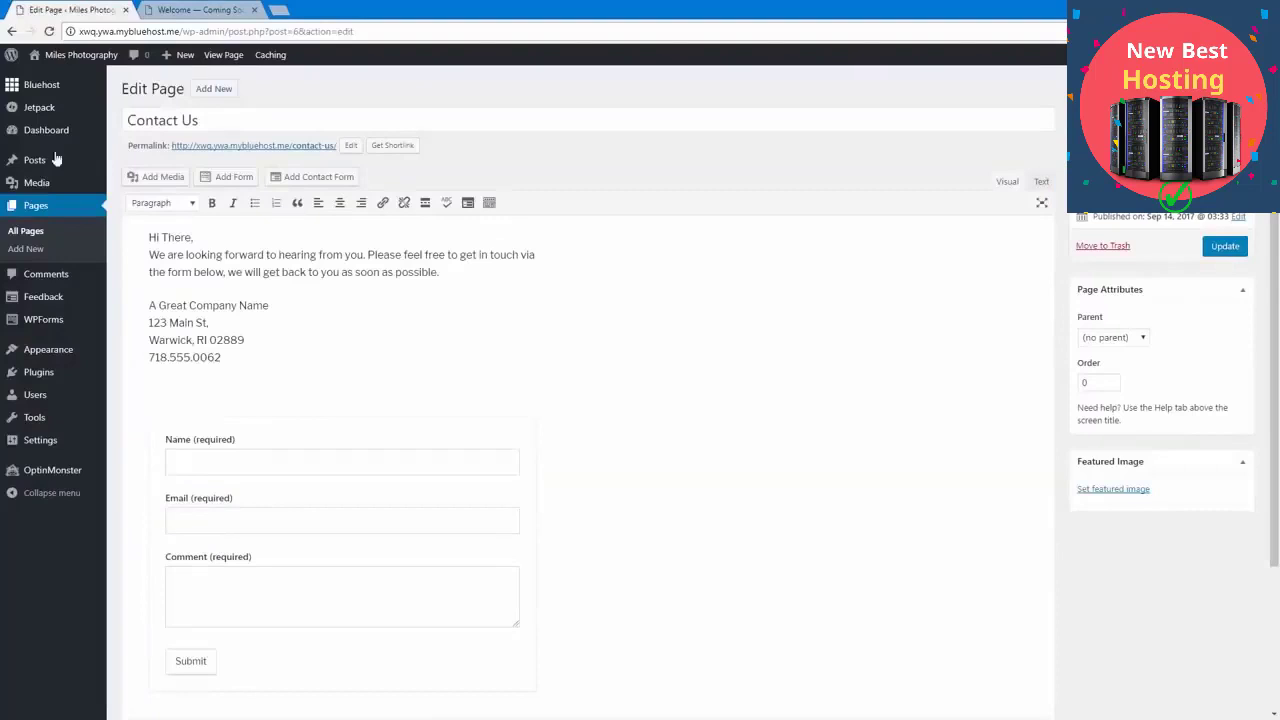
pyautogui.doubleClick(190, 121)
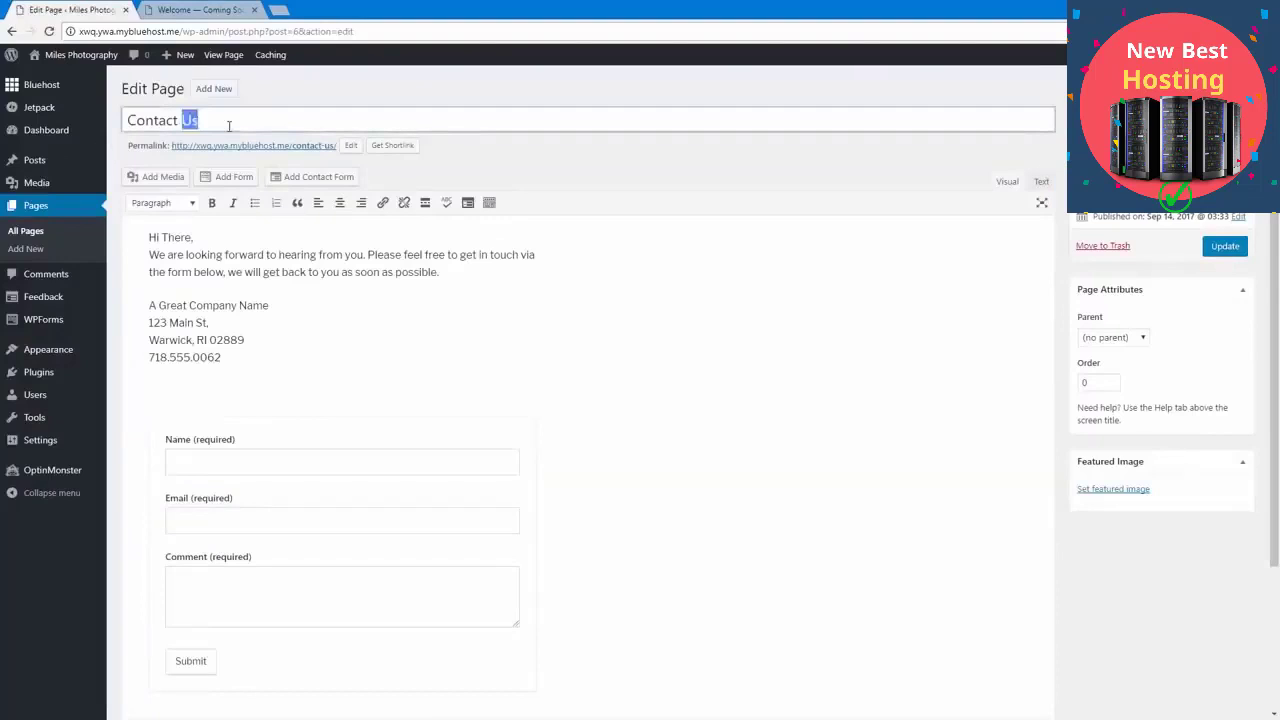
pyautogui.write('Me')
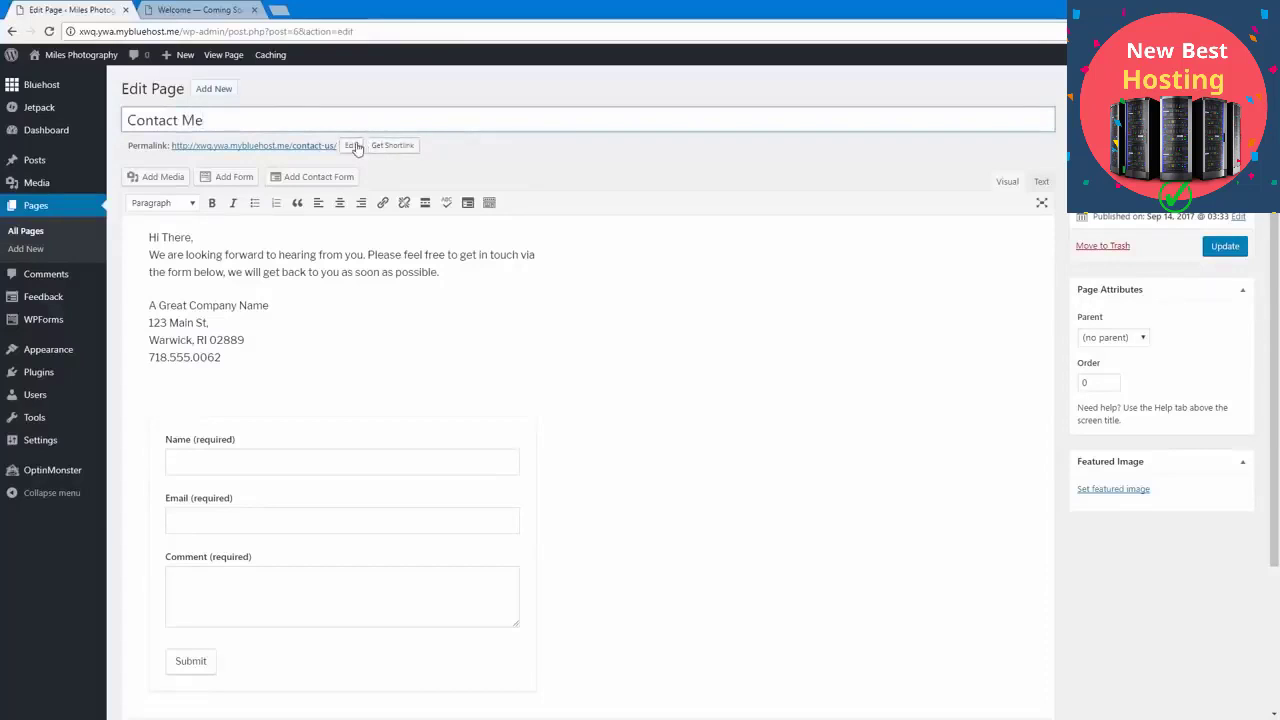
pyautogui.click(464, 177)
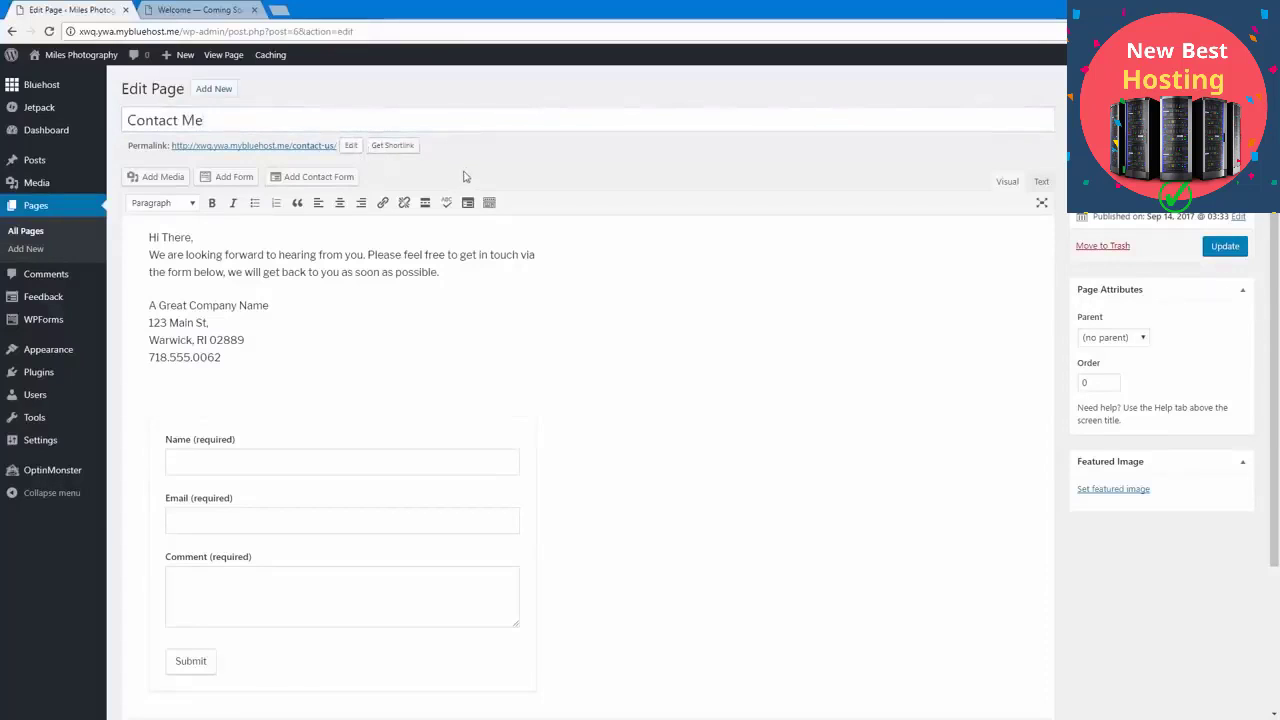
# Step: Shorten the contact page's permalink slug to "contact"
pyautogui.click(350, 146)
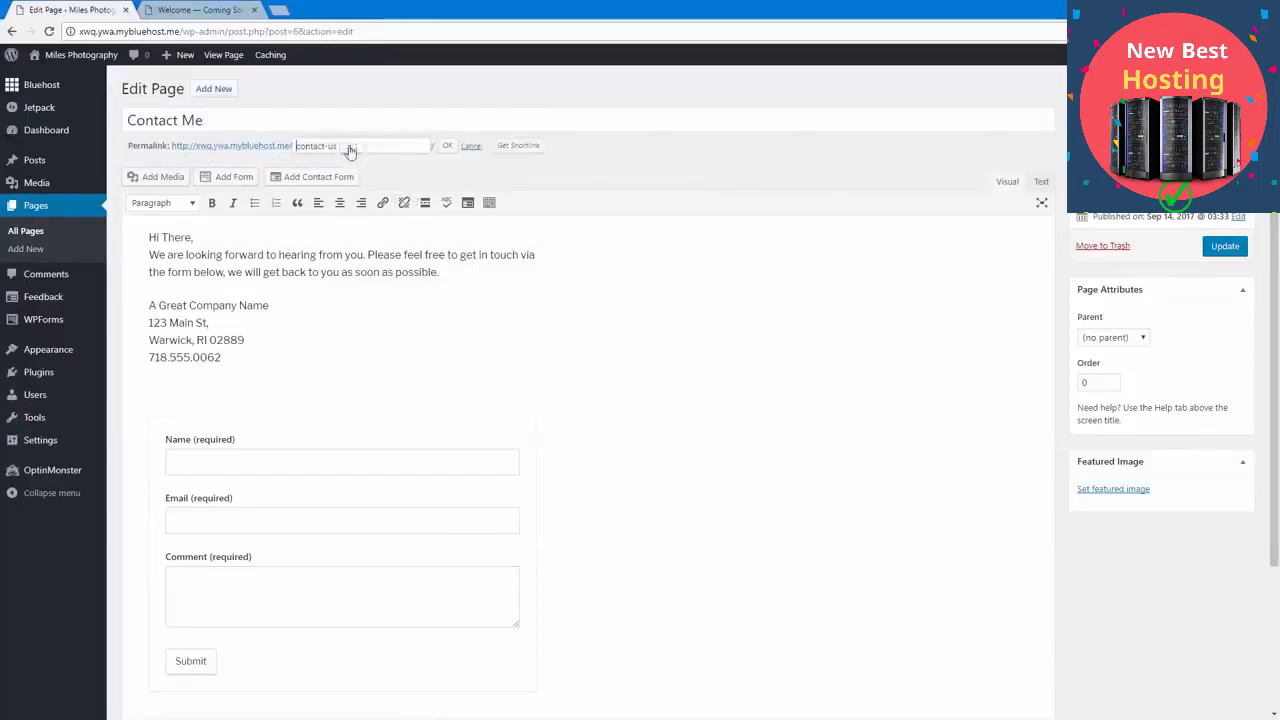
pyautogui.moveTo(325, 146); pyautogui.dragTo(433, 148)
pyautogui.press('BackSpace')
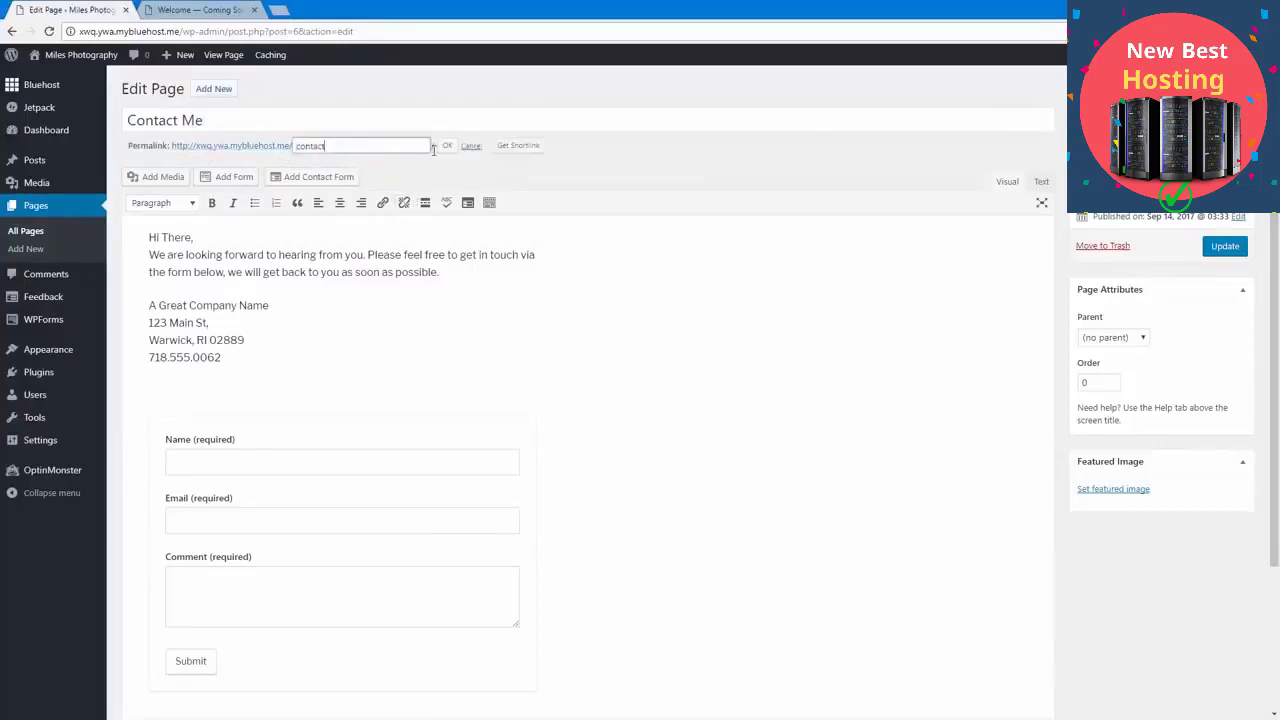
pyautogui.click(447, 146)
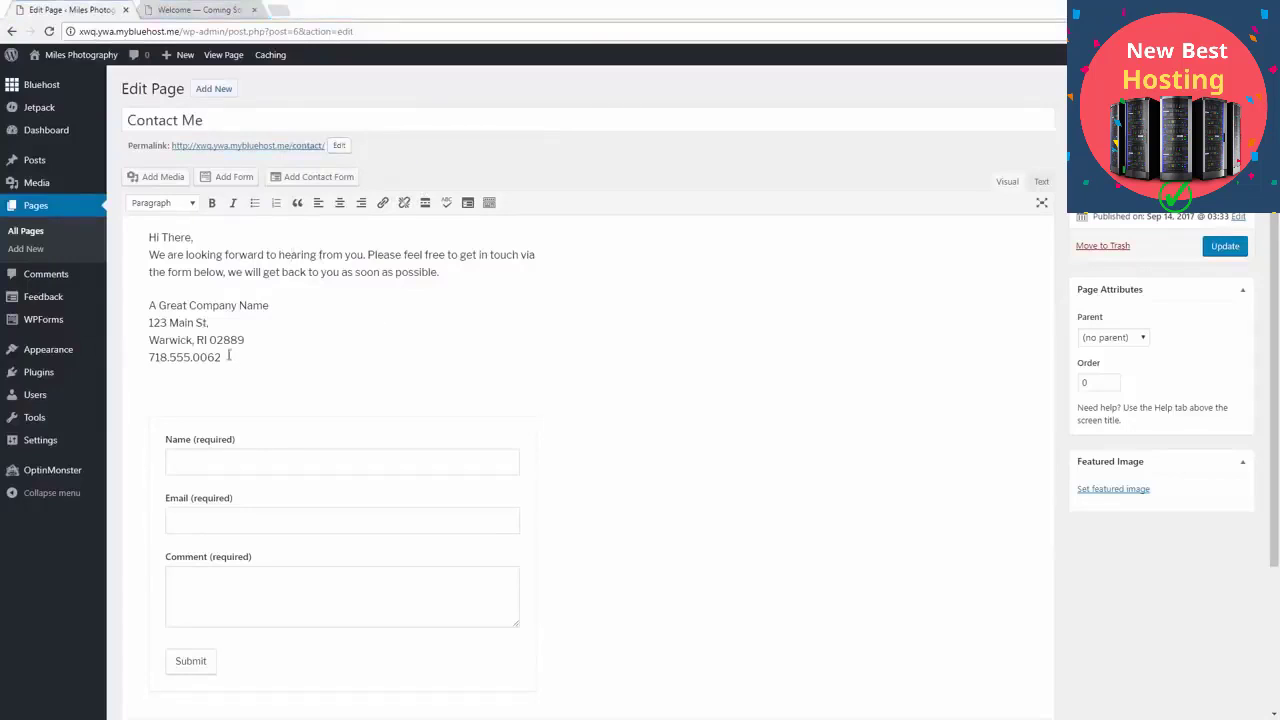
# Step: Replace the contact page's intro with an invitation to use the form or visit, plus the Miles Photo address, remove the extra blank line and update
pyautogui.moveTo(229, 355); pyautogui.dragTo(148, 236)
pyautogui.write("Feel free to get in touch via the form below, or swing by my office, if you're in the area.  Miles Photo 123 Cherry St. Provo, UT 84604")
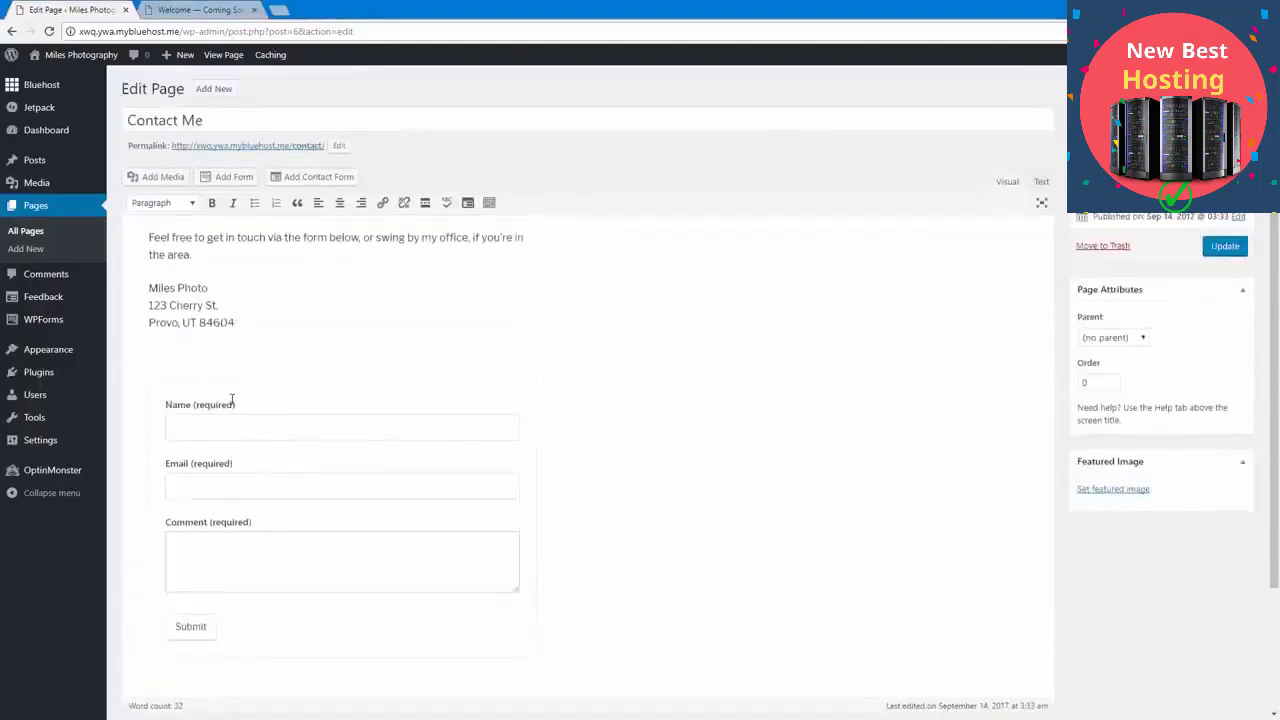
pyautogui.press('BackSpace')
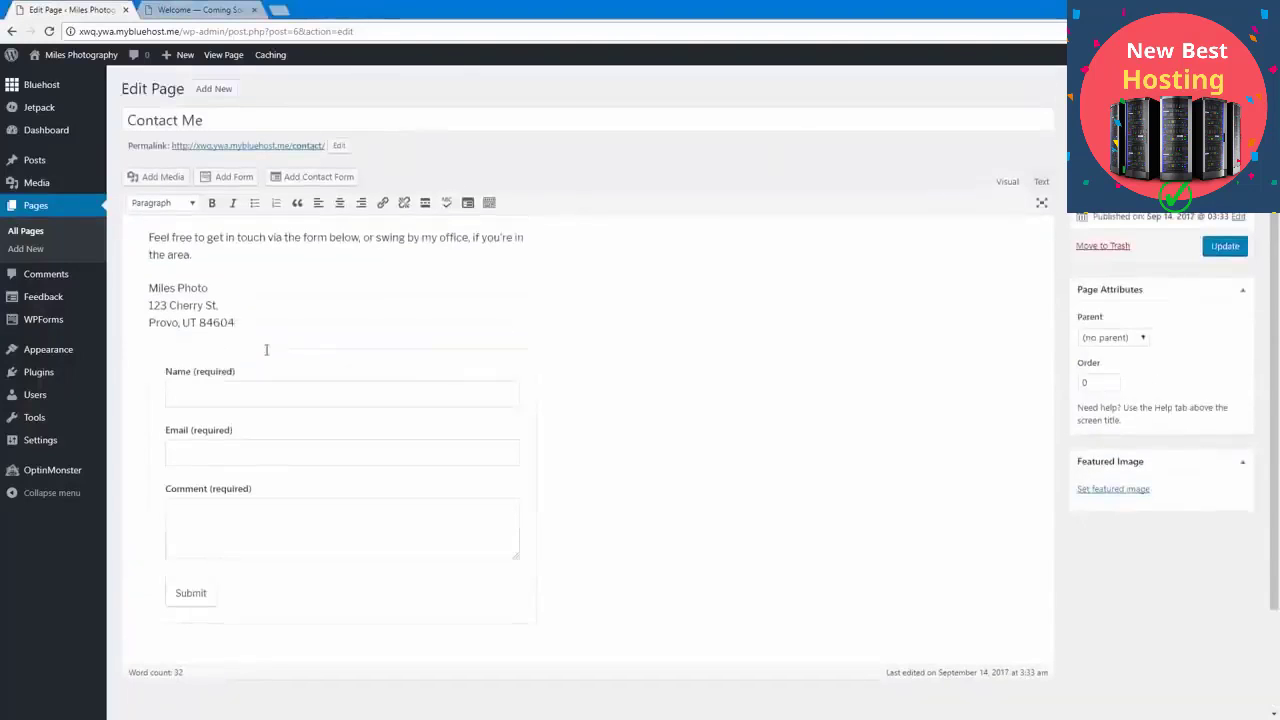
pyautogui.click(1225, 246)
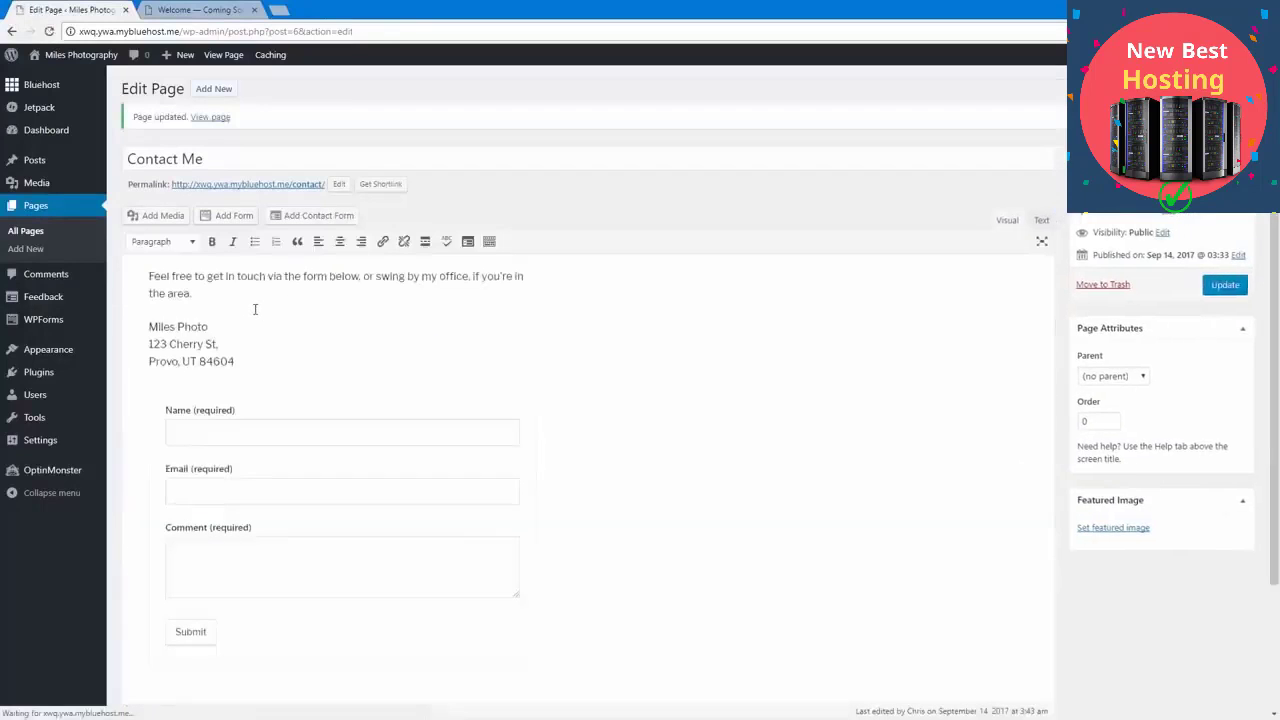
# Step: View the site's front page and examine its header image and the edited home page text
pyautogui.moveTo(68, 60)
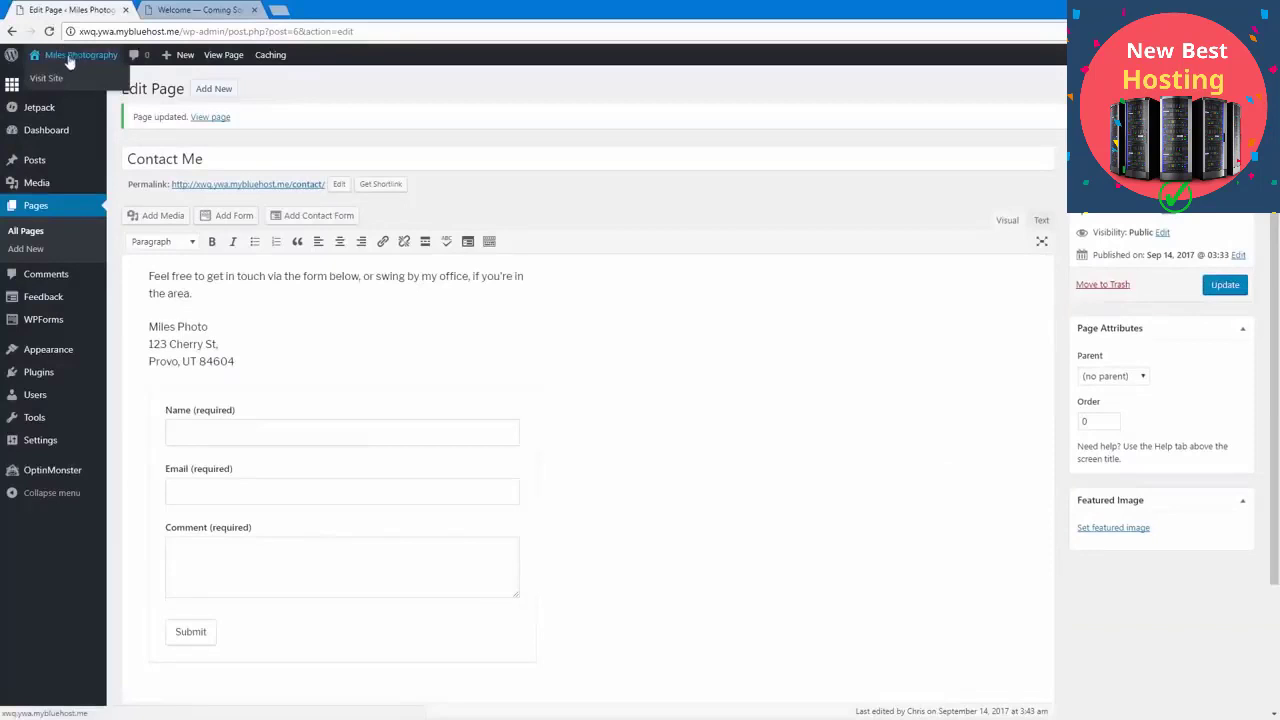
pyautogui.click(76, 58)
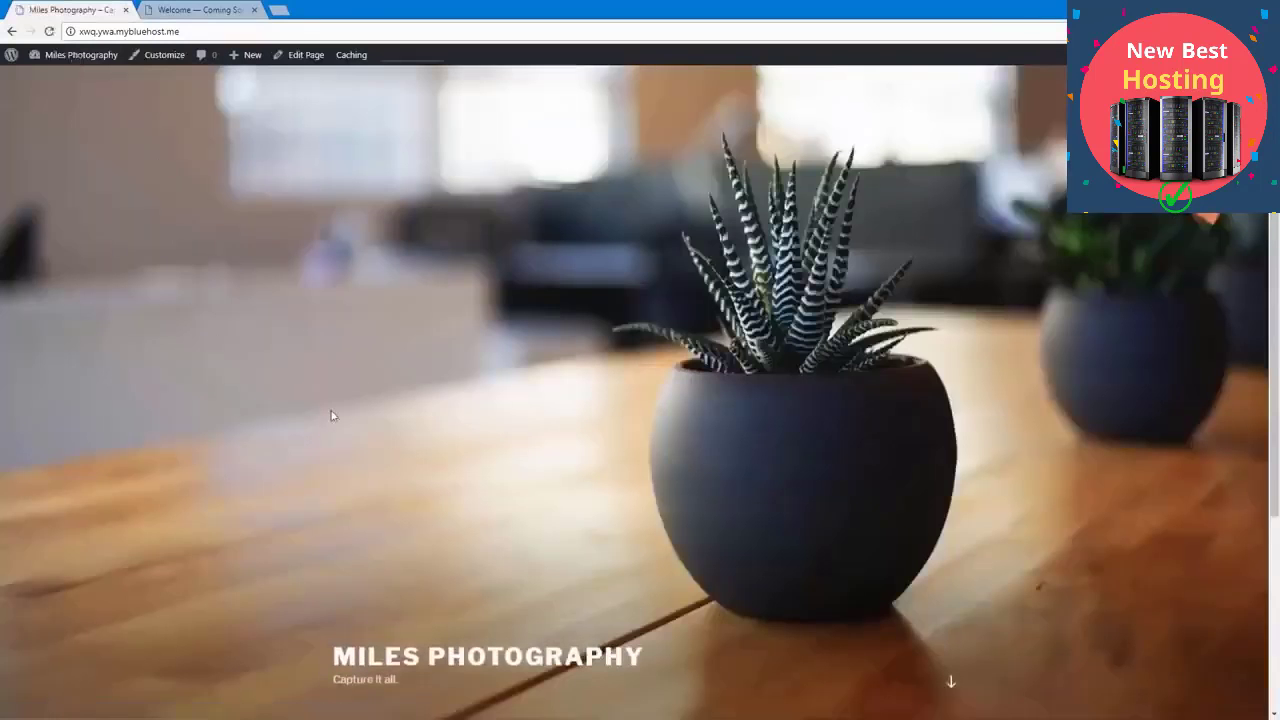
pyautogui.scroll(-3, 329, 412)
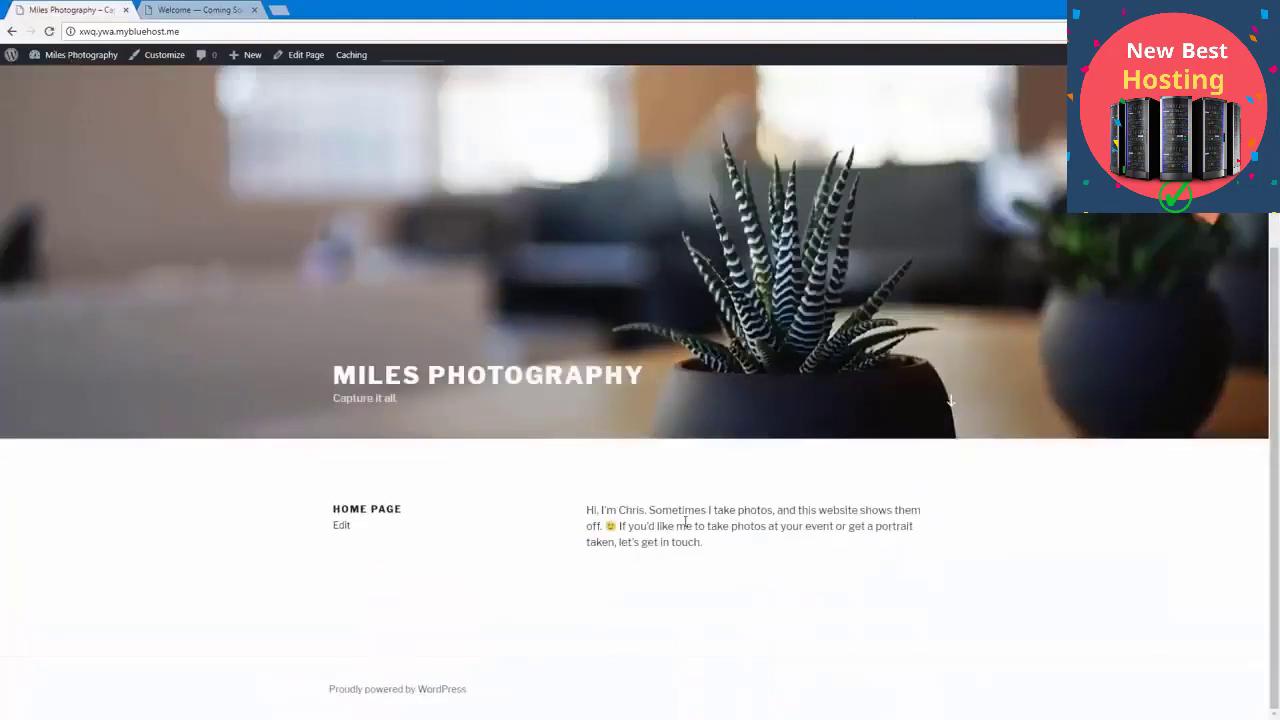
pyautogui.scroll(3, 684, 520)
pyautogui.scroll(-3, 684, 520)
pyautogui.scroll(2, 574, 491)
pyautogui.scroll(1, 589, 521)
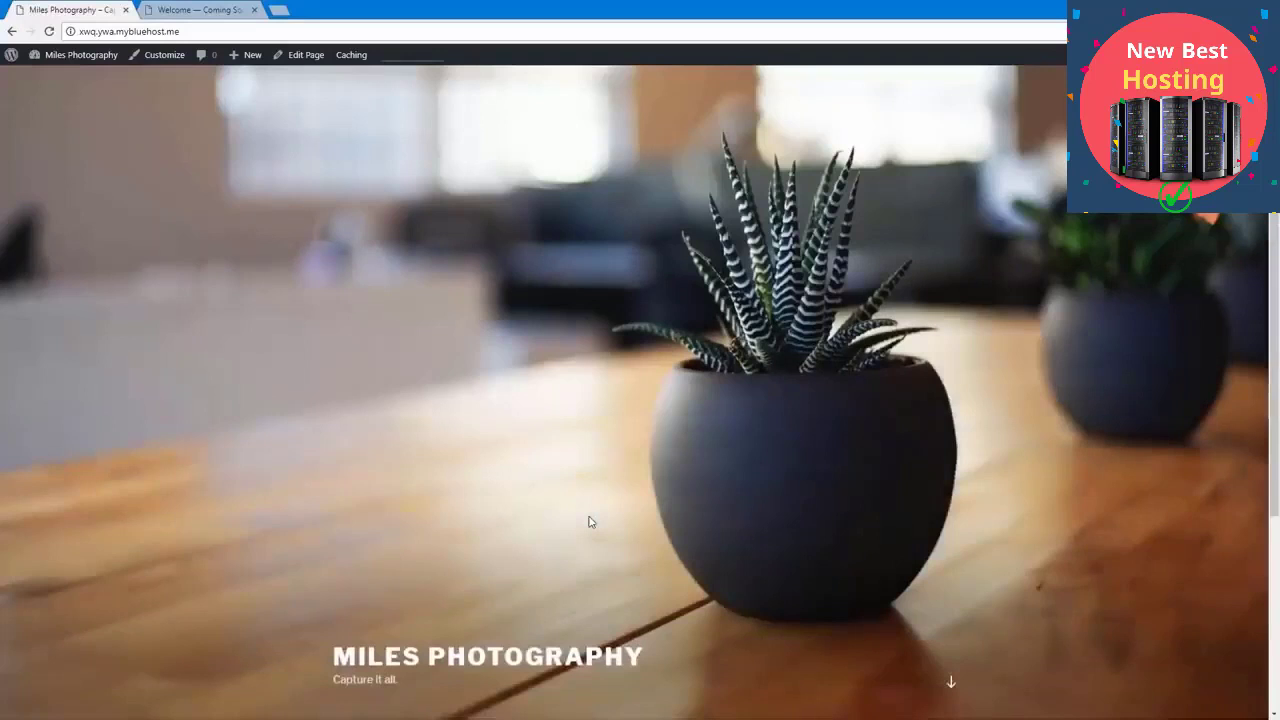
# Step: Return to the Dashboard, open the installed themes under Appearance and go to the premium themes
pyautogui.click(95, 64)
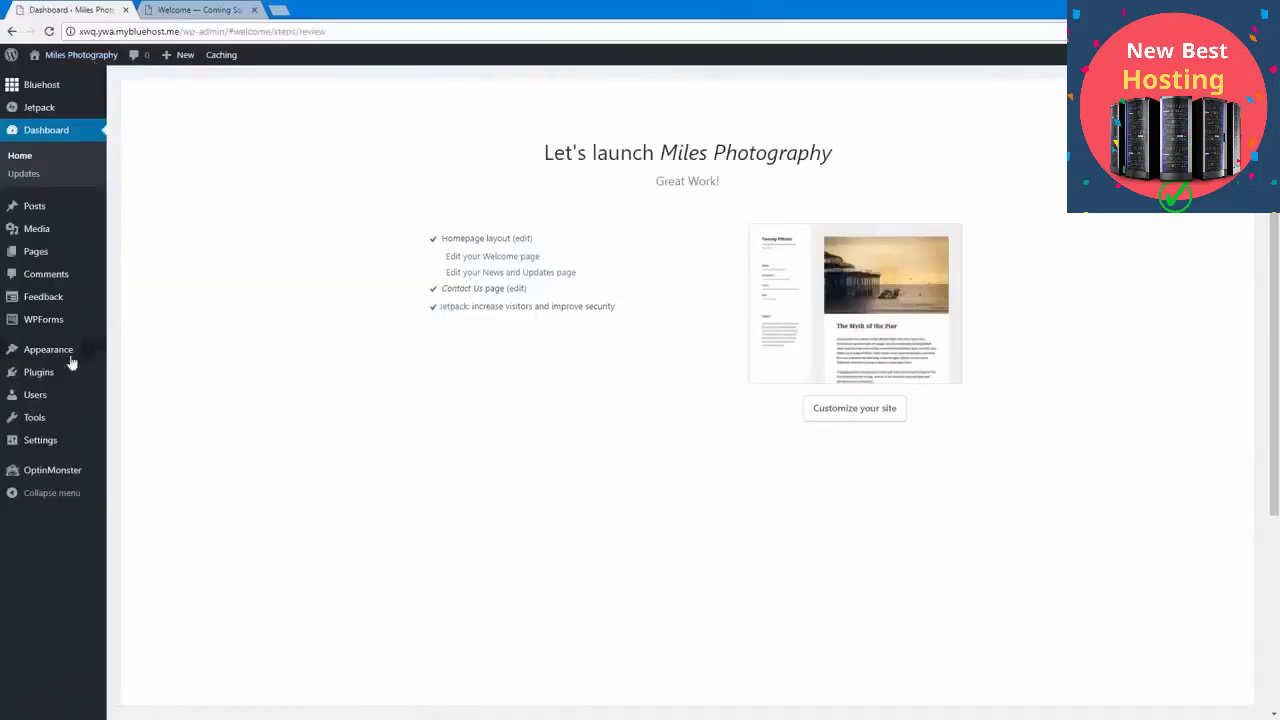
pyautogui.moveTo(79, 358)
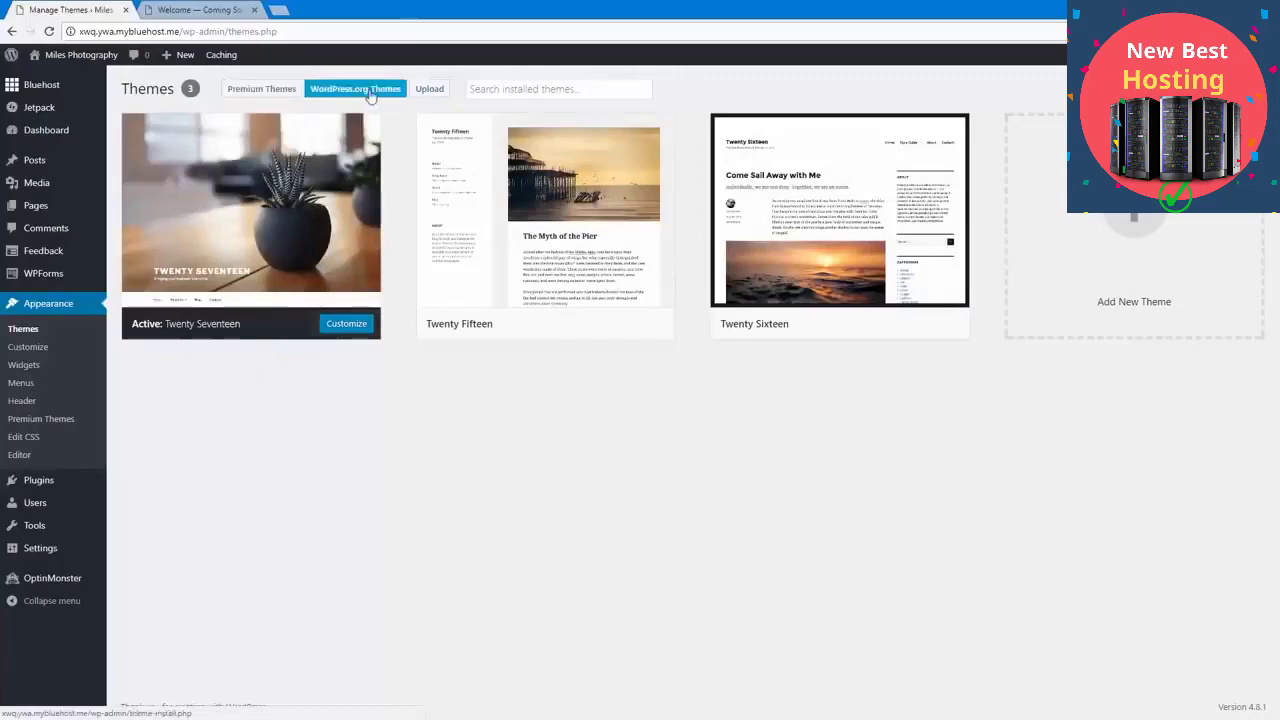
pyautogui.click(268, 96)
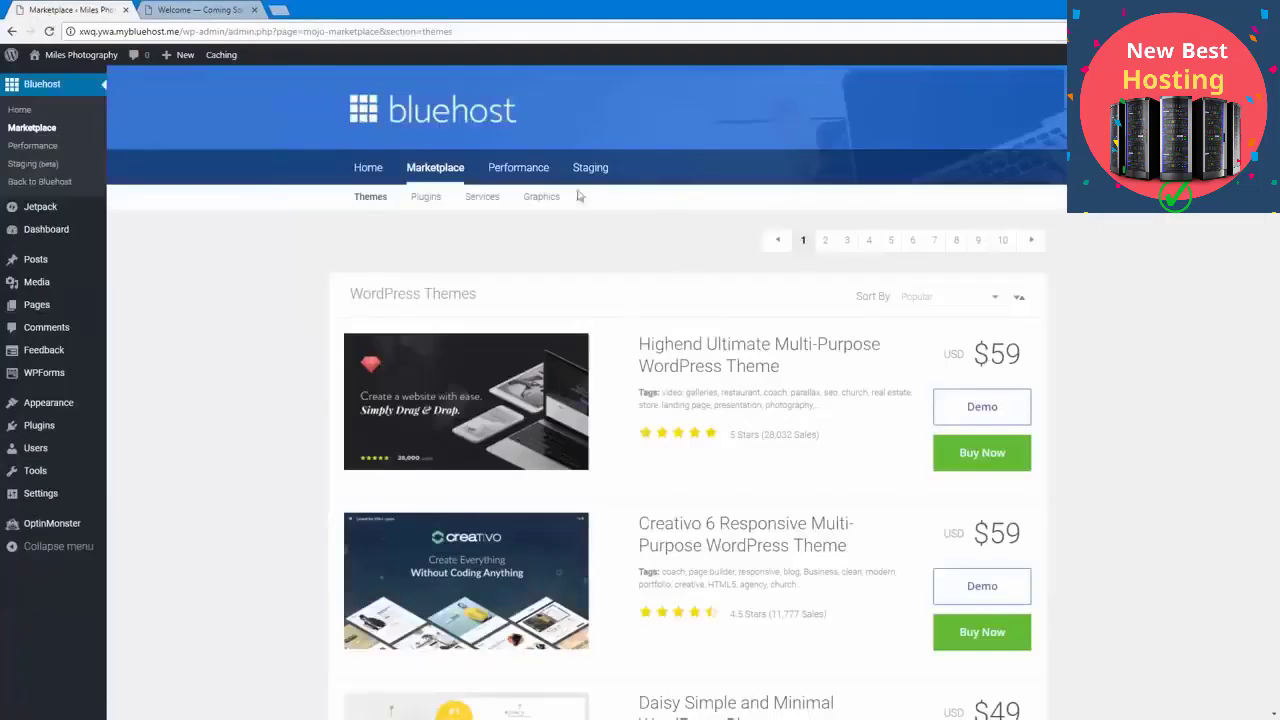
# Step: Browse the WordPress themes in the Bluehost marketplace, examining their previews, ratings and prices
pyautogui.scroll(-5, 306, 491)
pyautogui.scroll(-20, 306, 491)
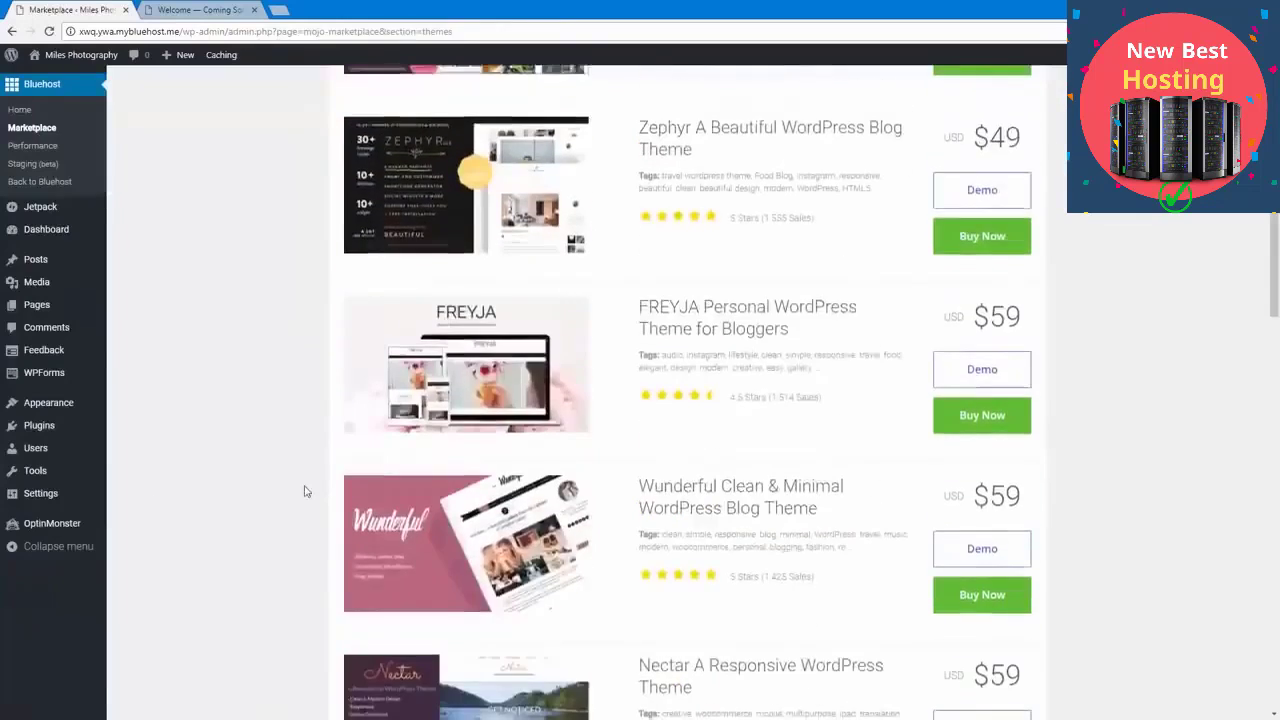
pyautogui.scroll(-5, 306, 491)
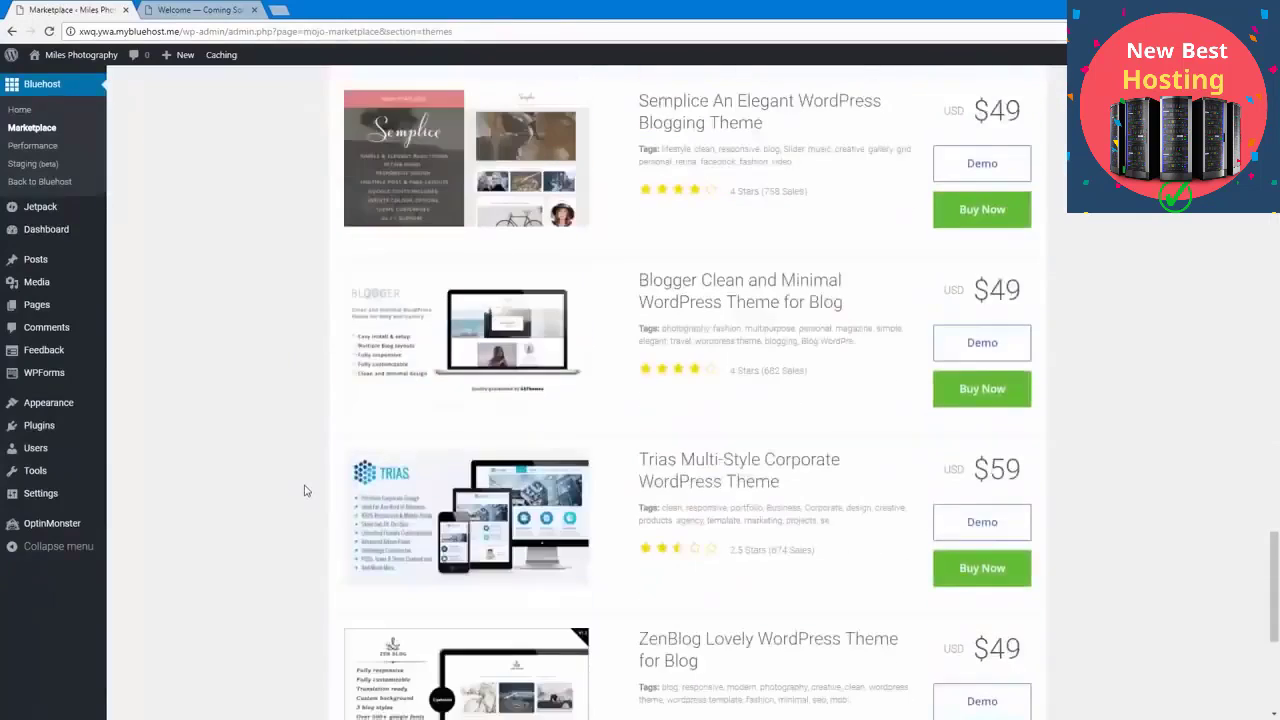
pyautogui.scroll(20, 300, 487)
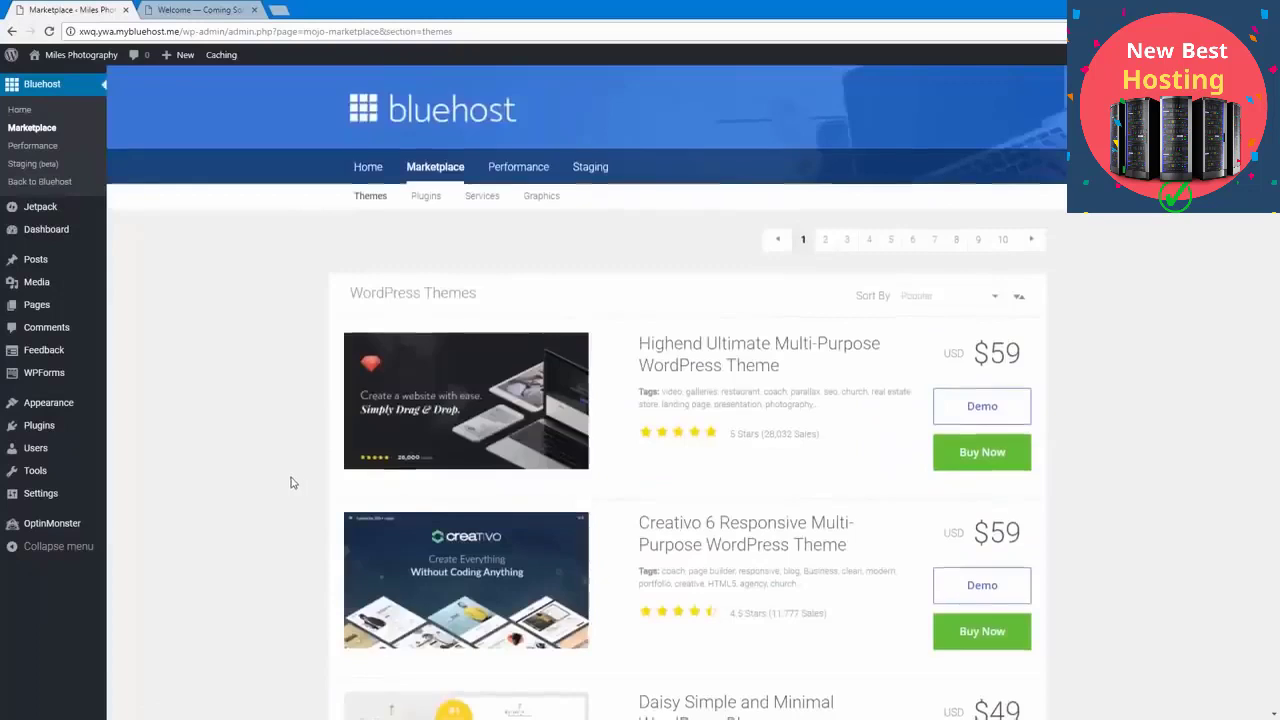
pyautogui.scroll(-11, 293, 483)
pyautogui.scroll(-8, 291, 483)
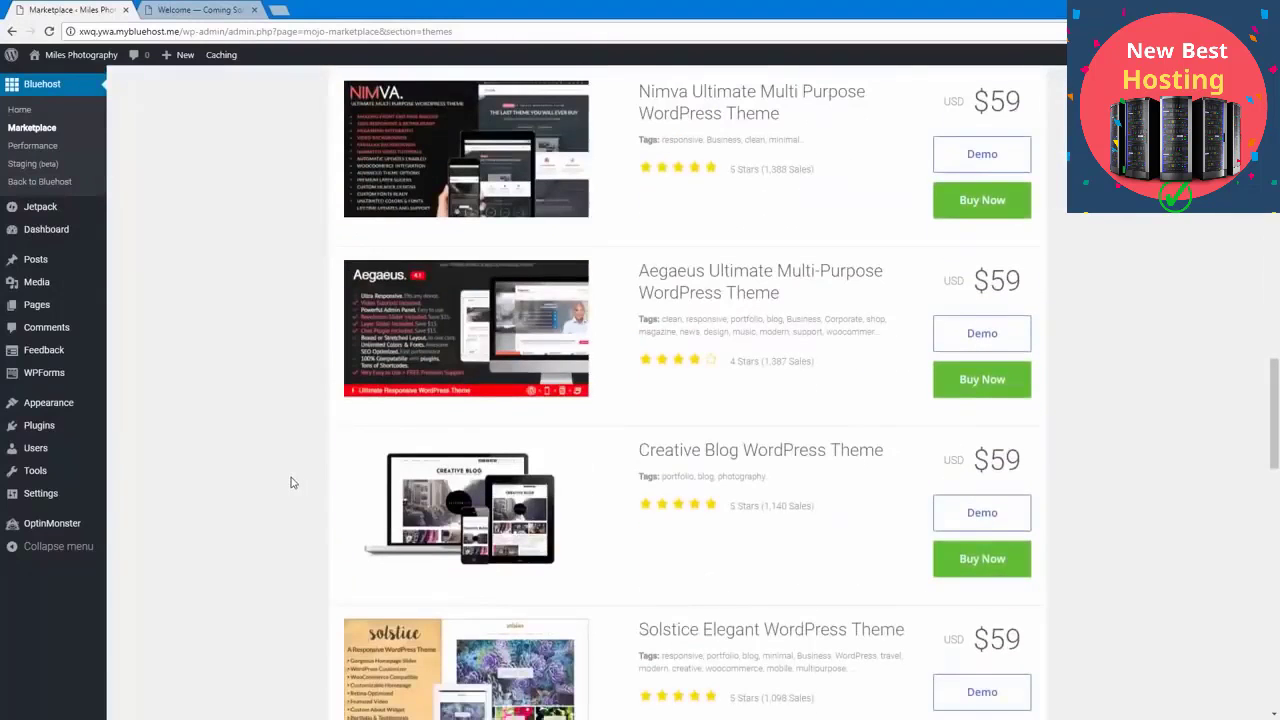
pyautogui.scroll(19, 293, 483)
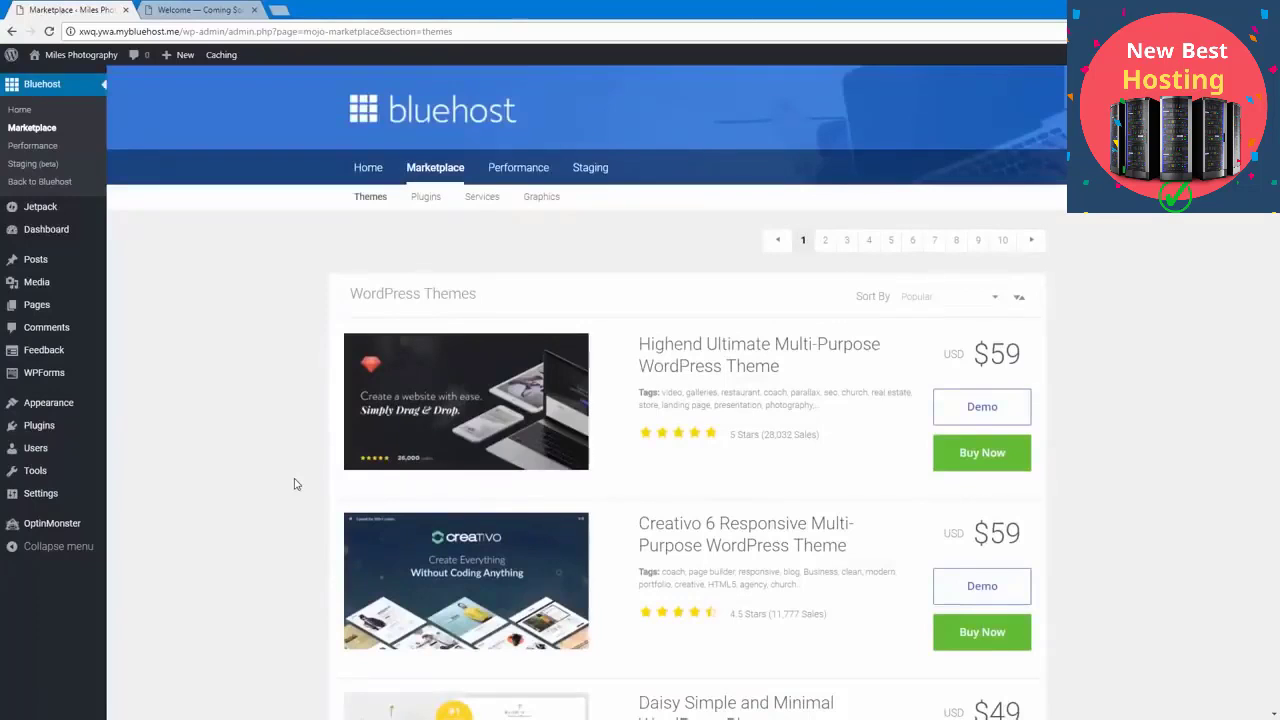
pyautogui.scroll(-5, 295, 484)
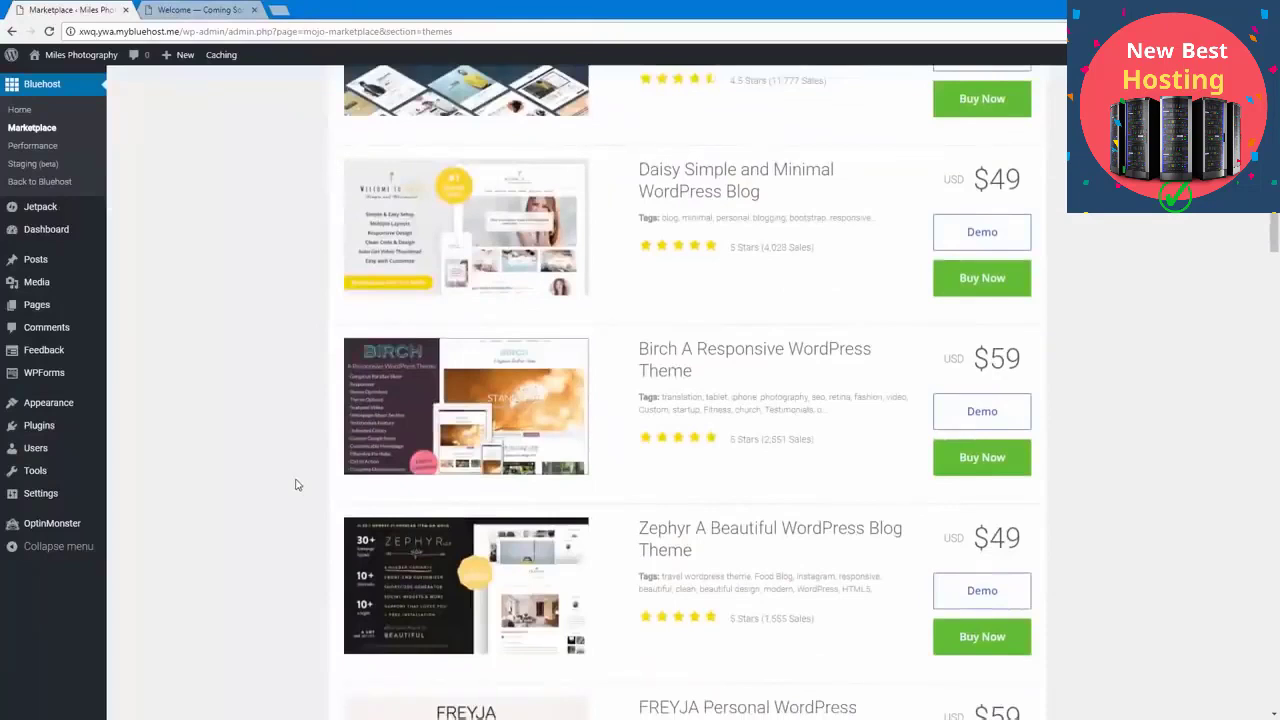
pyautogui.scroll(-5, 296, 484)
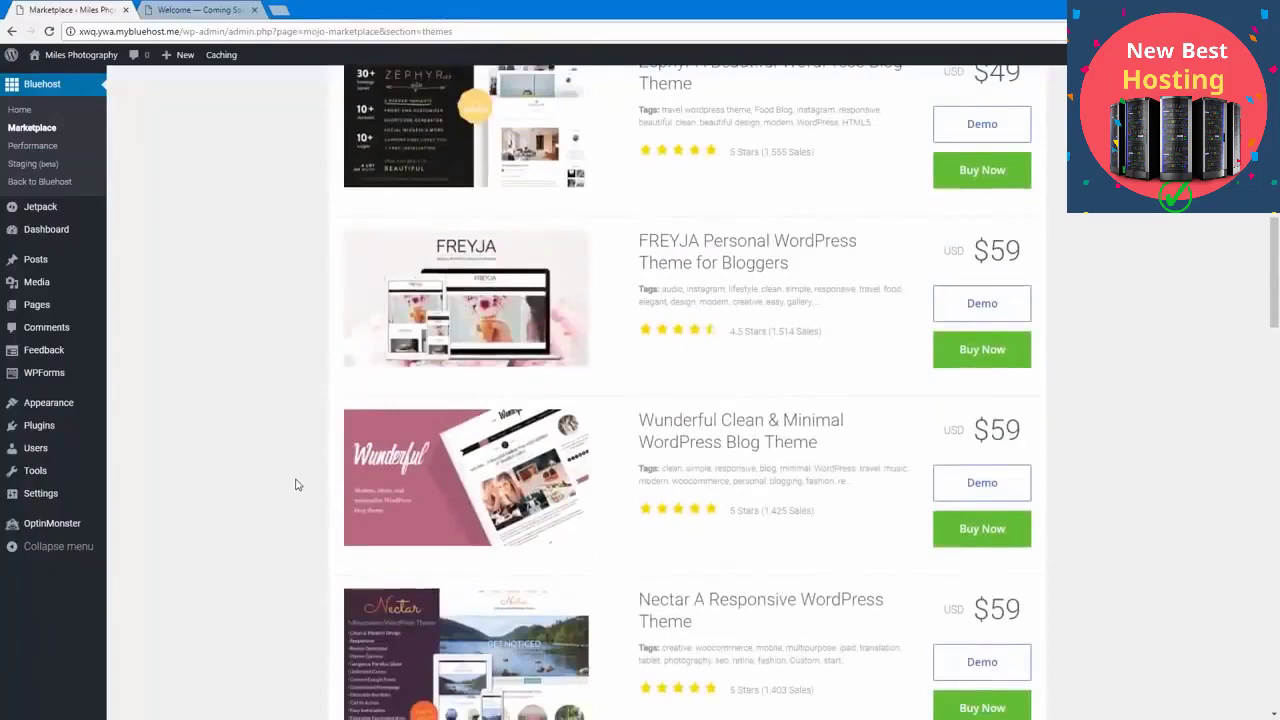
pyautogui.scroll(10, 300, 470)
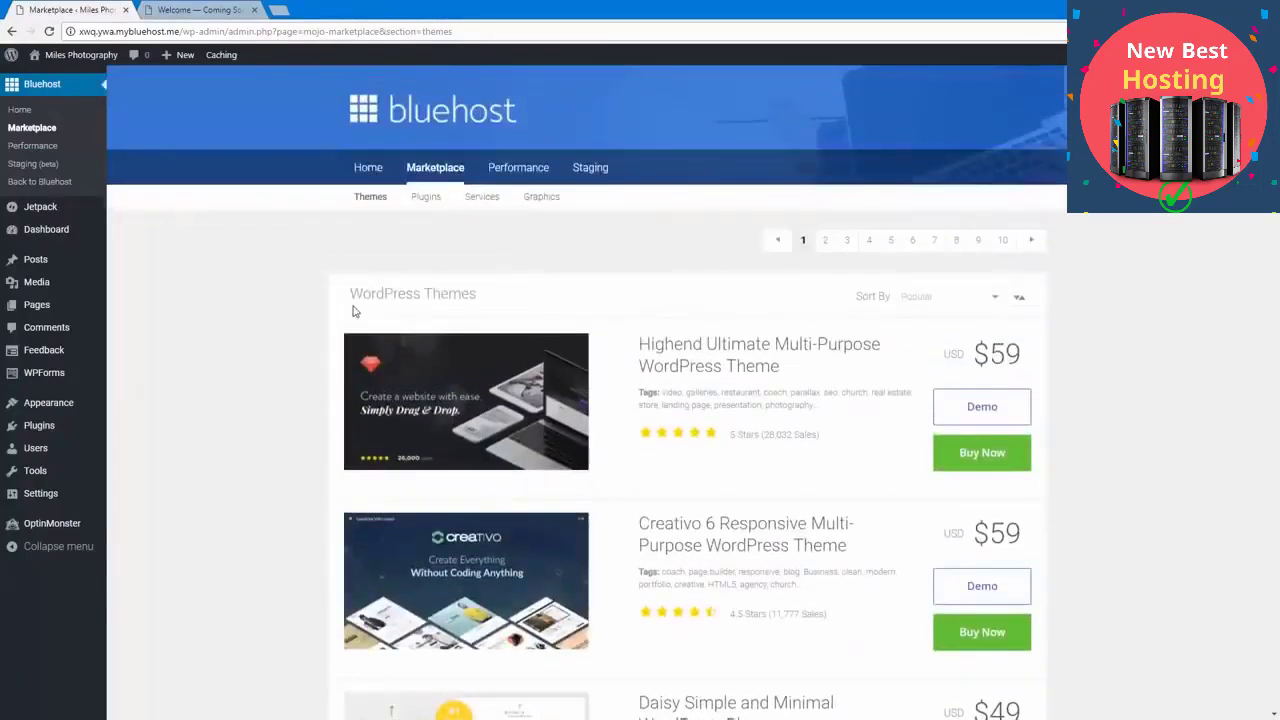
# Step: Browse the popular WordPress.org themes under Appearance and install the Sydney theme
pyautogui.click(81, 410)
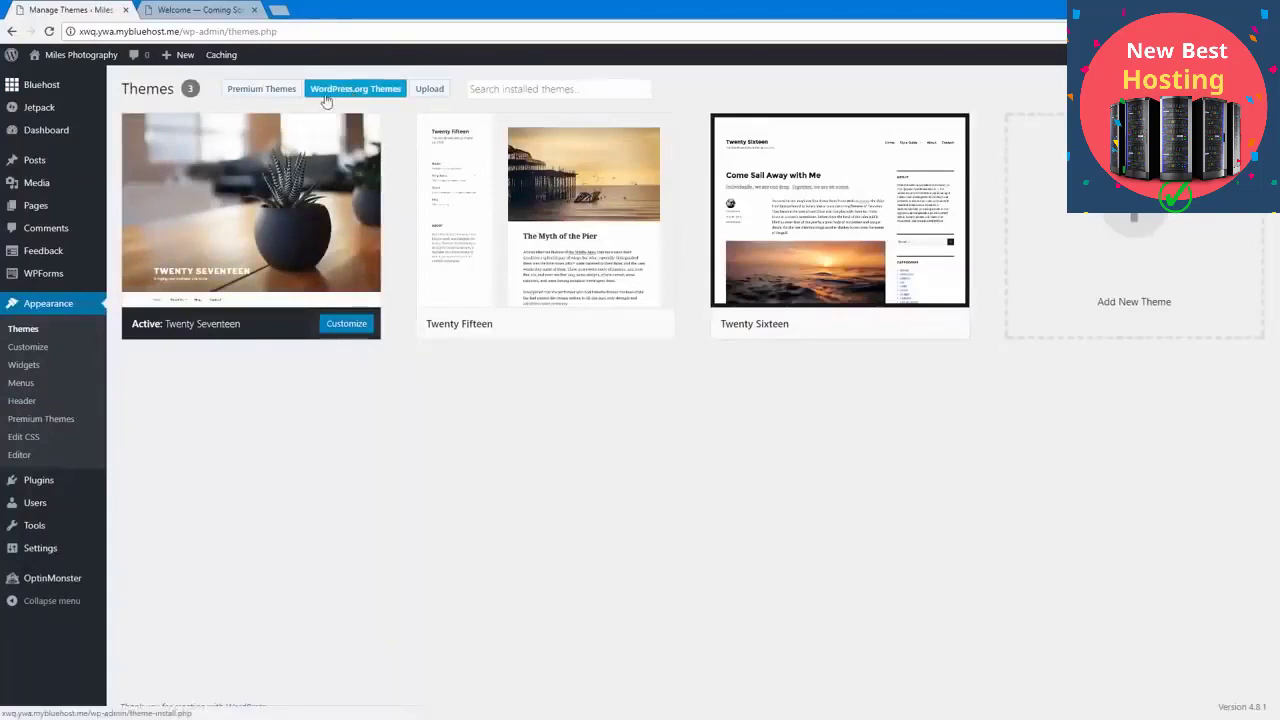
pyautogui.click(350, 97)
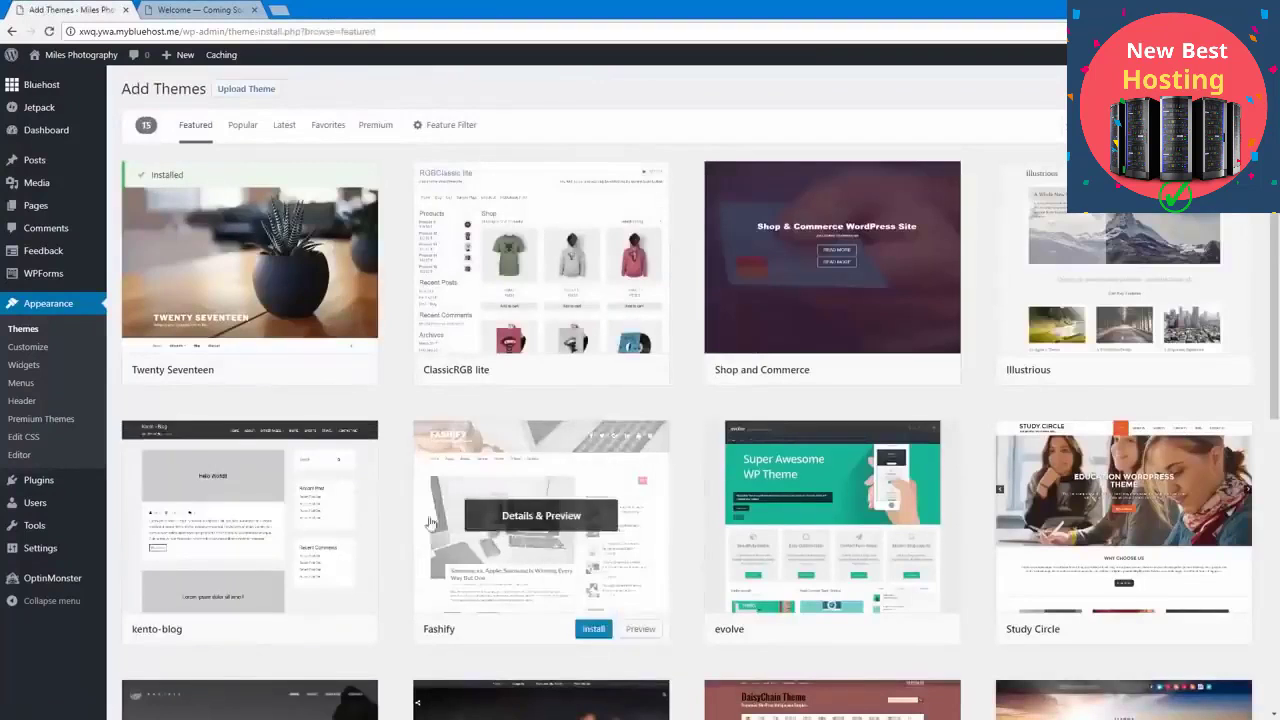
pyautogui.click(238, 125)
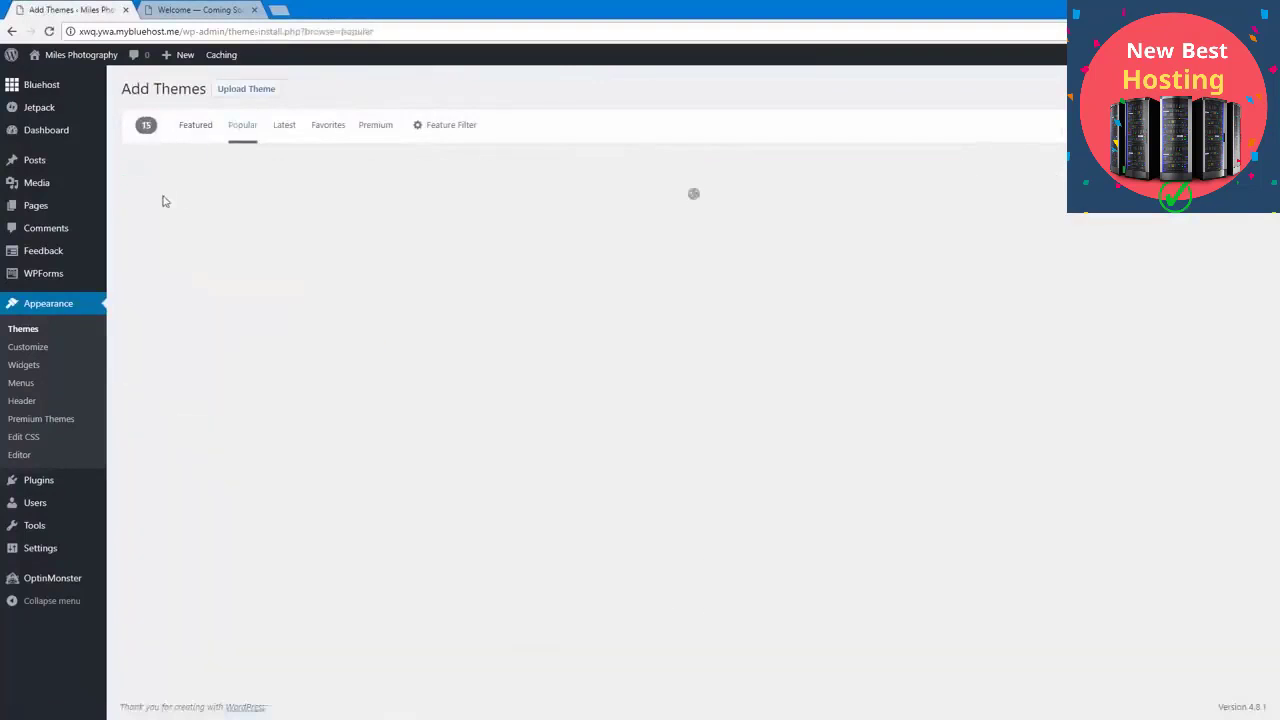
pyautogui.scroll(-4, 403, 430)
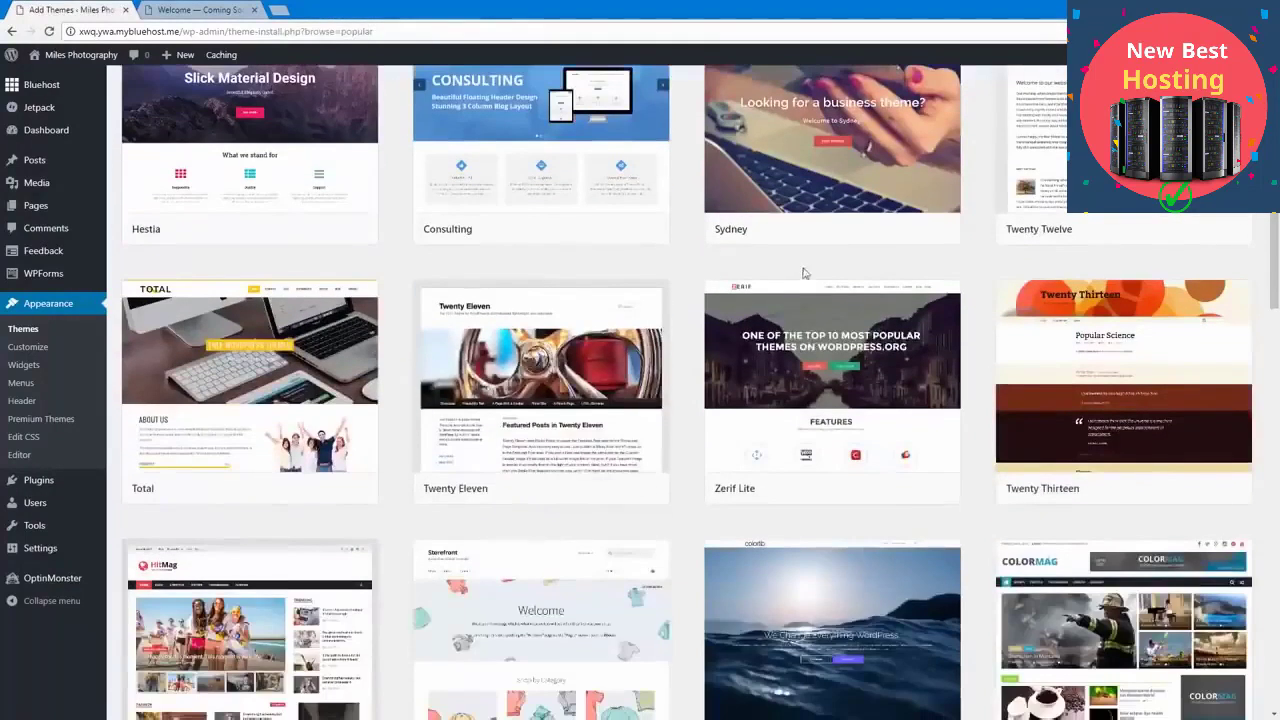
pyautogui.click(884, 230)
pyautogui.scroll(1, 617, 354)
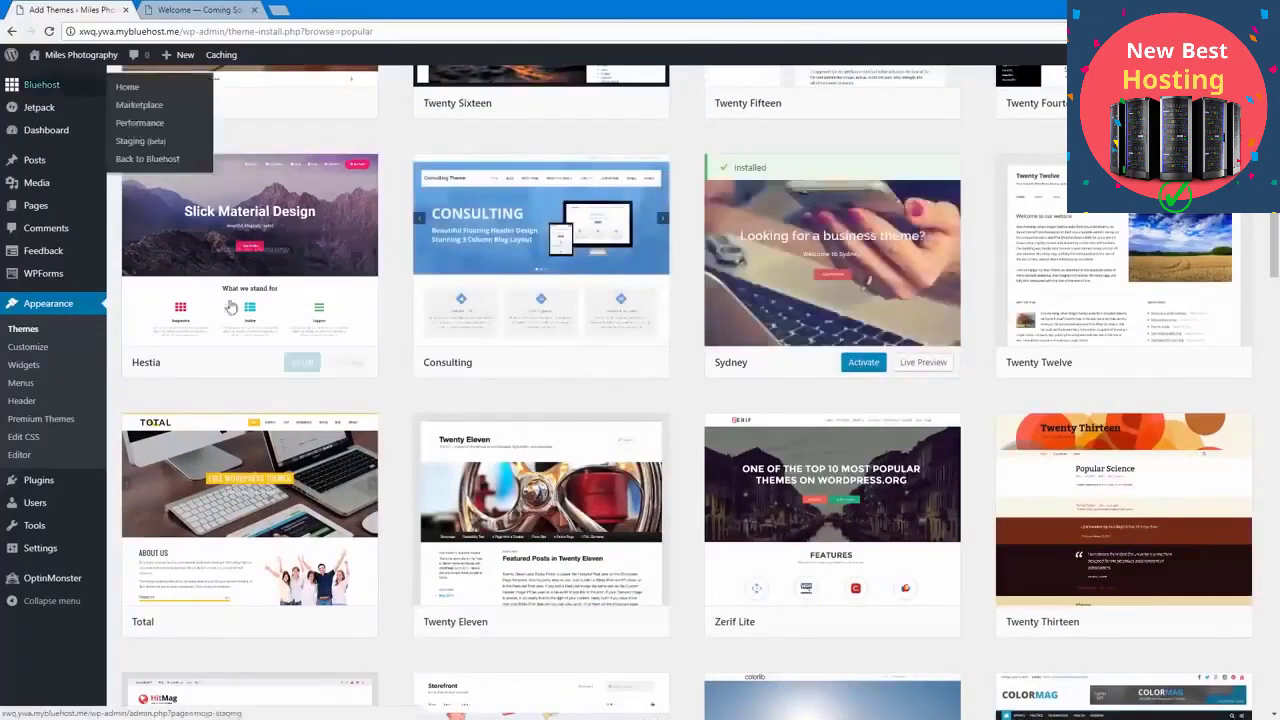
# Step: Return to the installed themes, activate Twenty Fifteen and examine the site's front page with it
pyautogui.scroll(3, 95, 80)
pyautogui.click(68, 304)
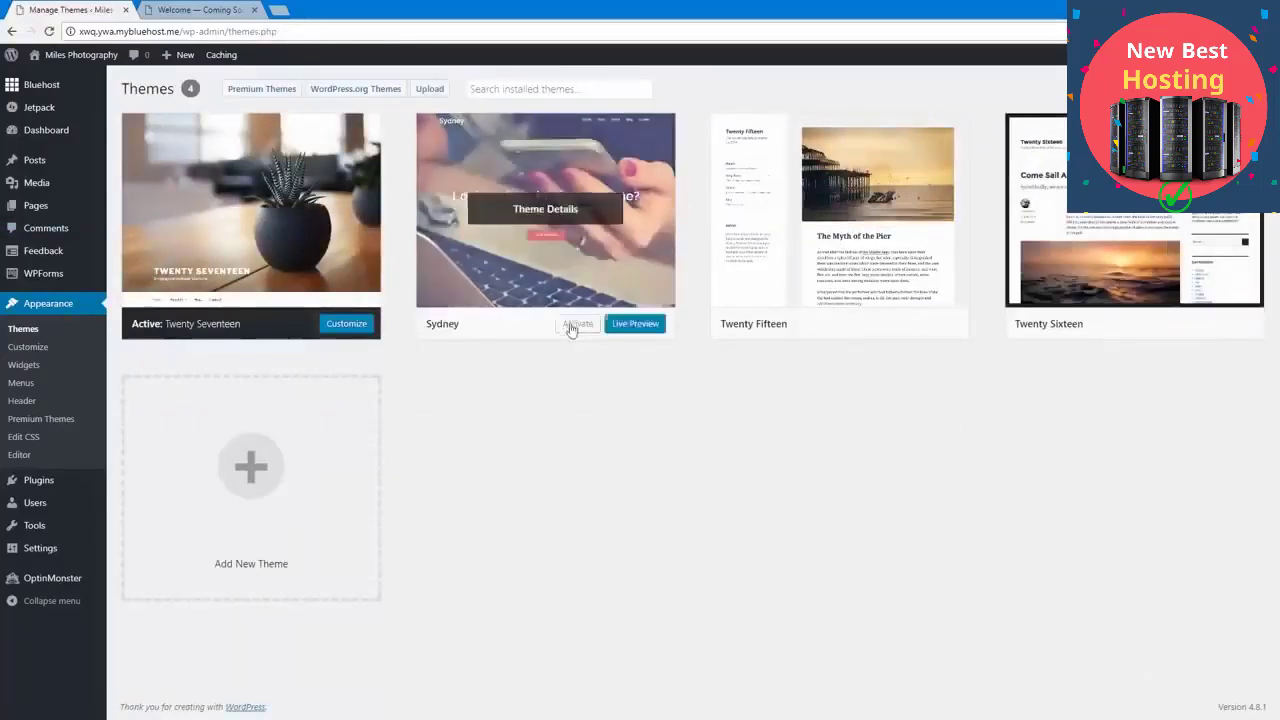
pyautogui.click(872, 325)
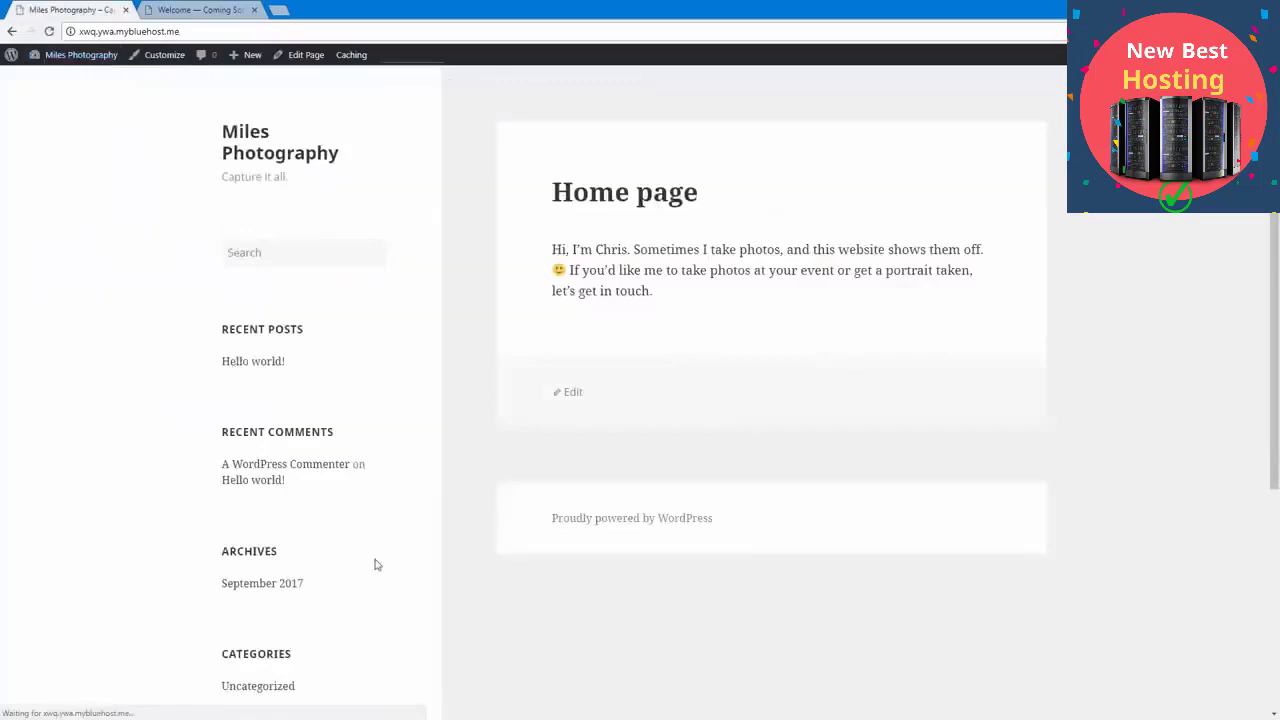
pyautogui.scroll(-3, 374, 563)
pyautogui.scroll(3, 374, 563)
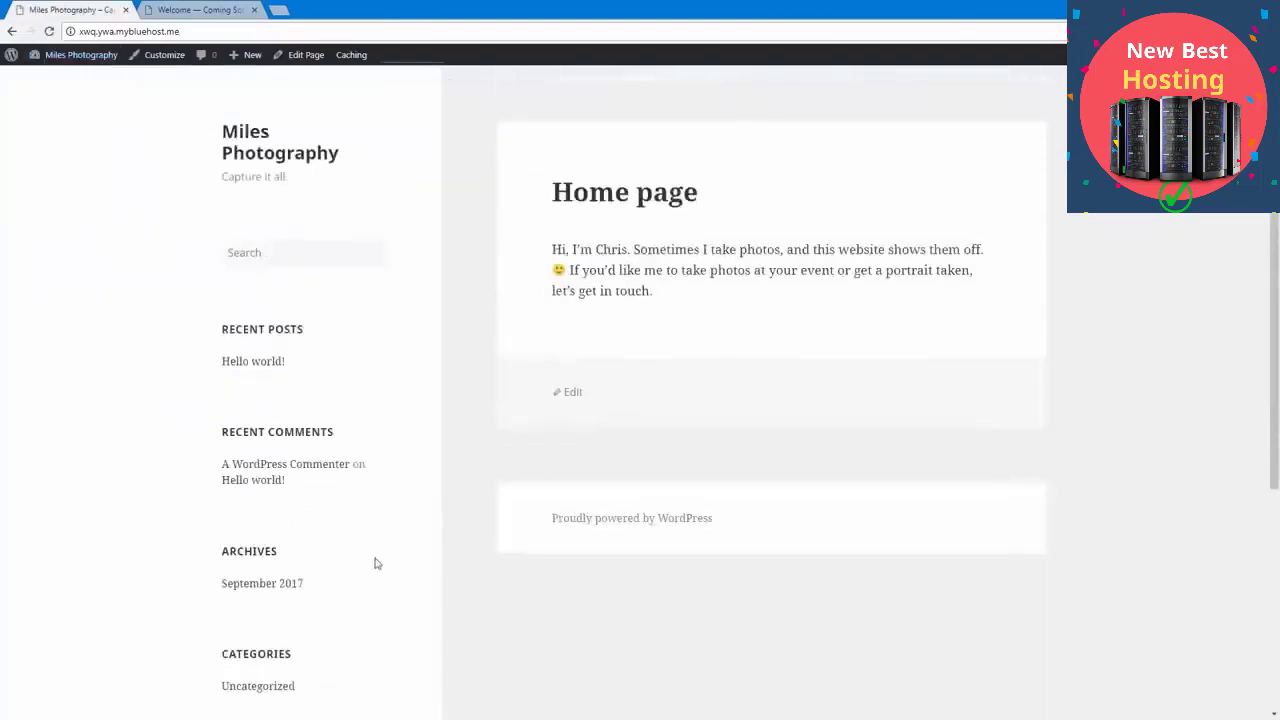
# Step: Return from the front page to the installed themes and reactivate Twenty Seventeen
pyautogui.click(98, 57)
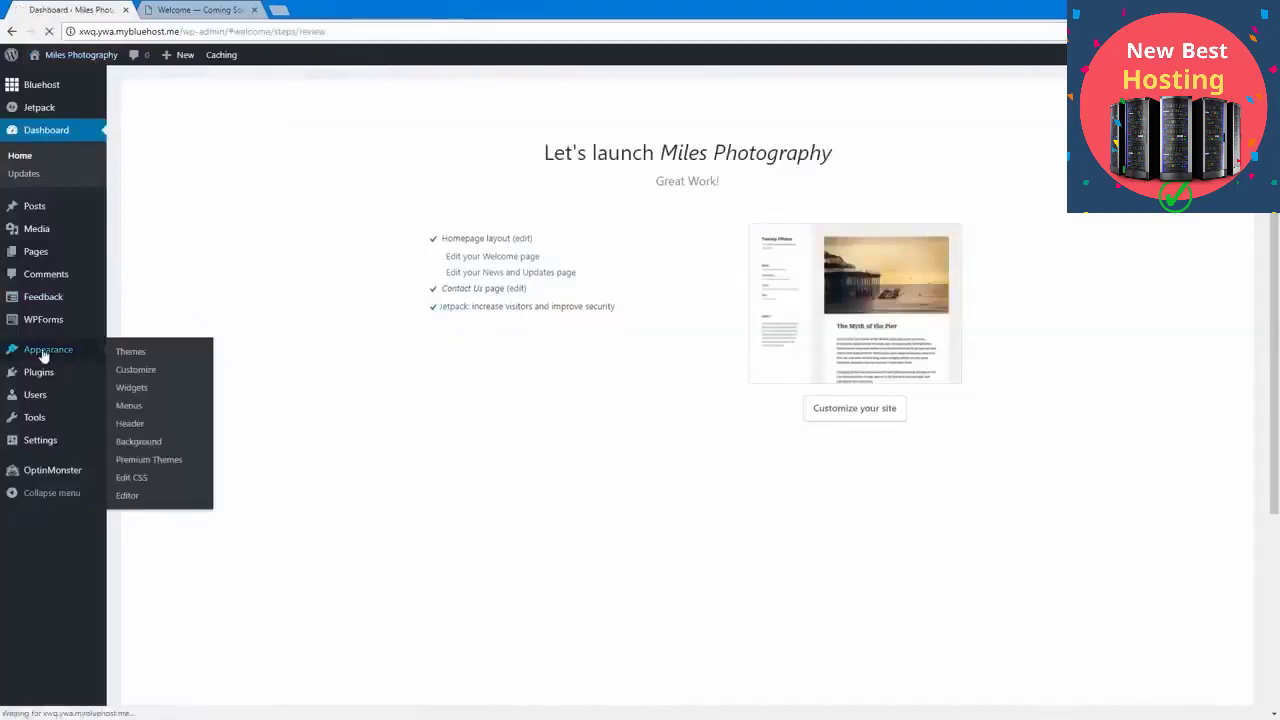
pyautogui.click(49, 351)
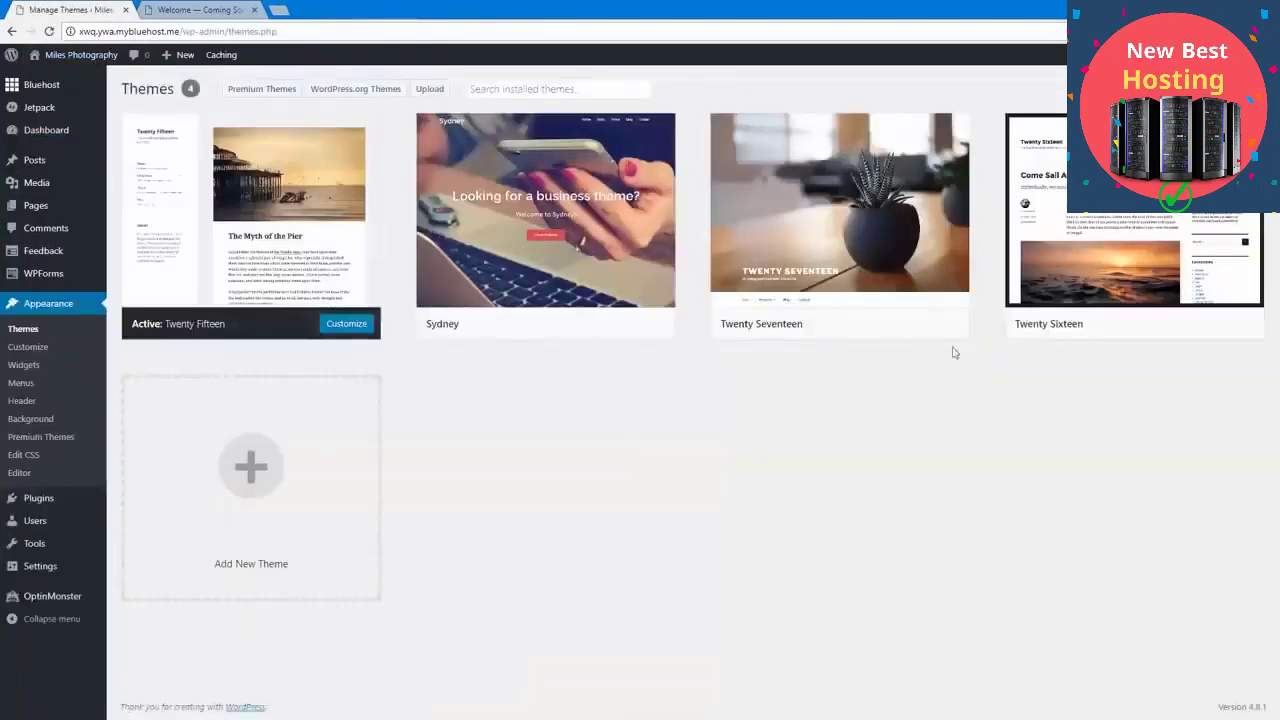
pyautogui.click(870, 327)
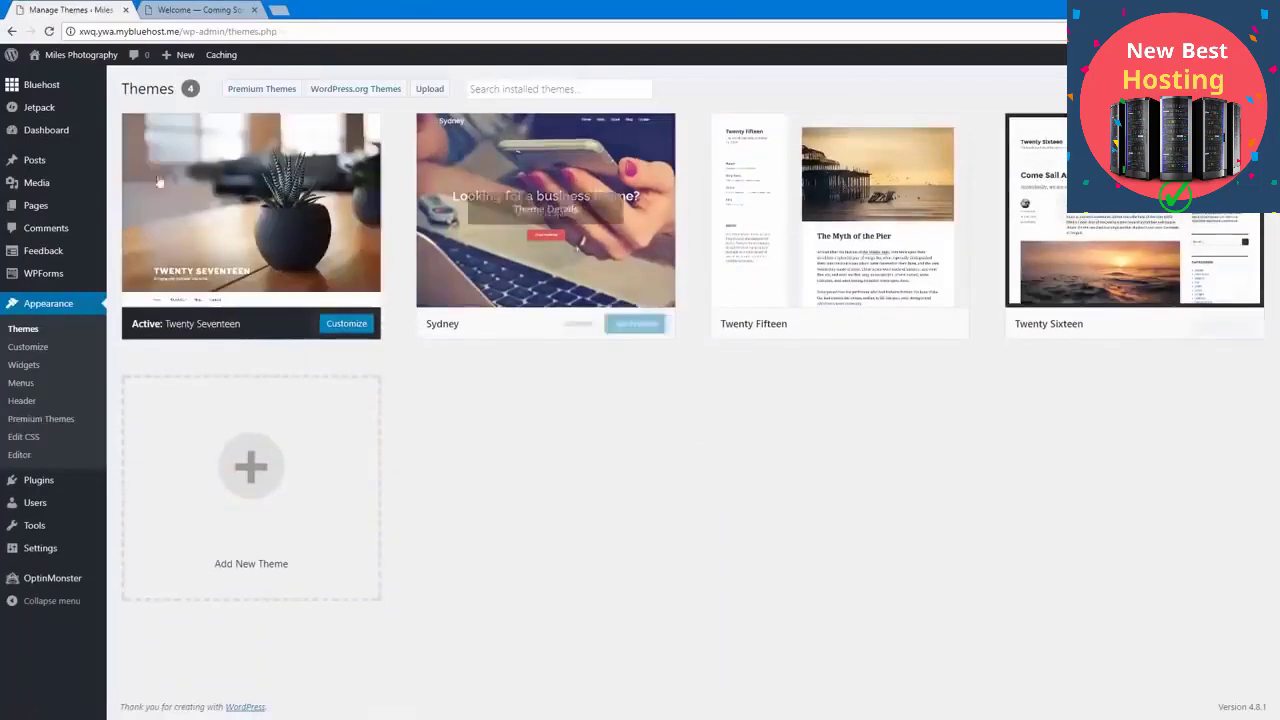
# Step: Visit the site's front page, open it in the Customizer and look through the installed themes offered there
pyautogui.click(93, 60)
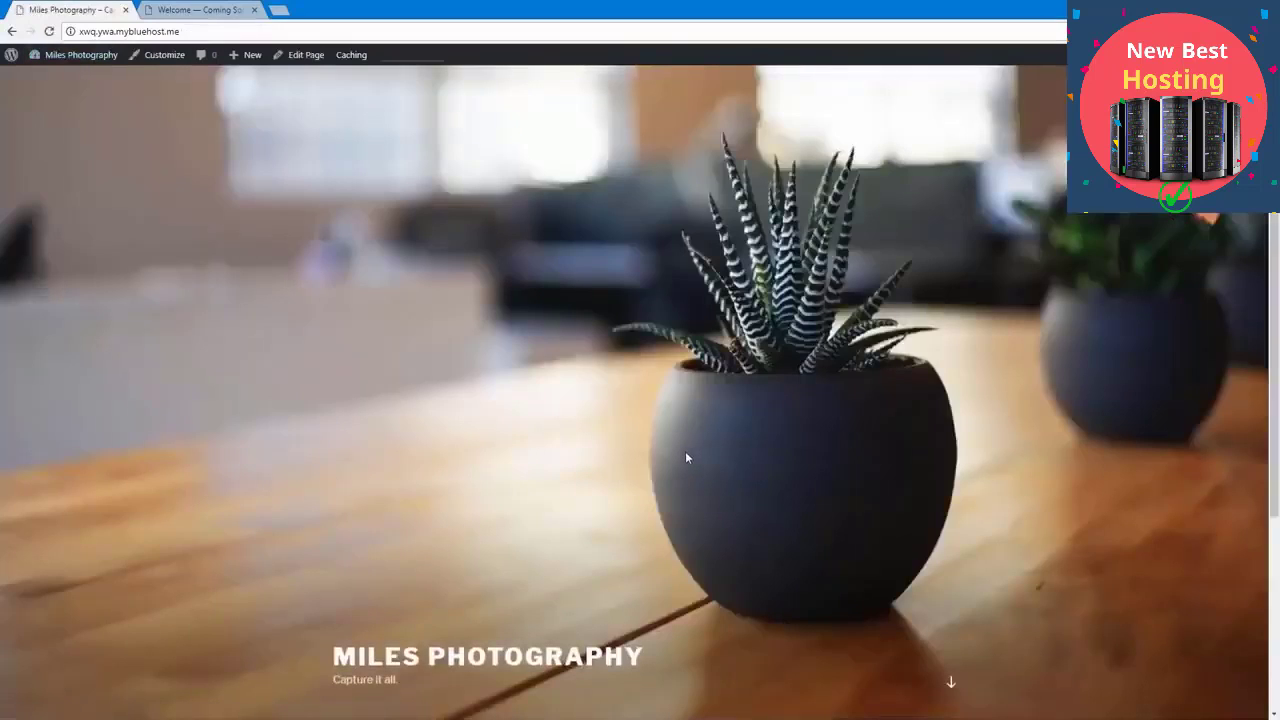
pyautogui.click(158, 58)
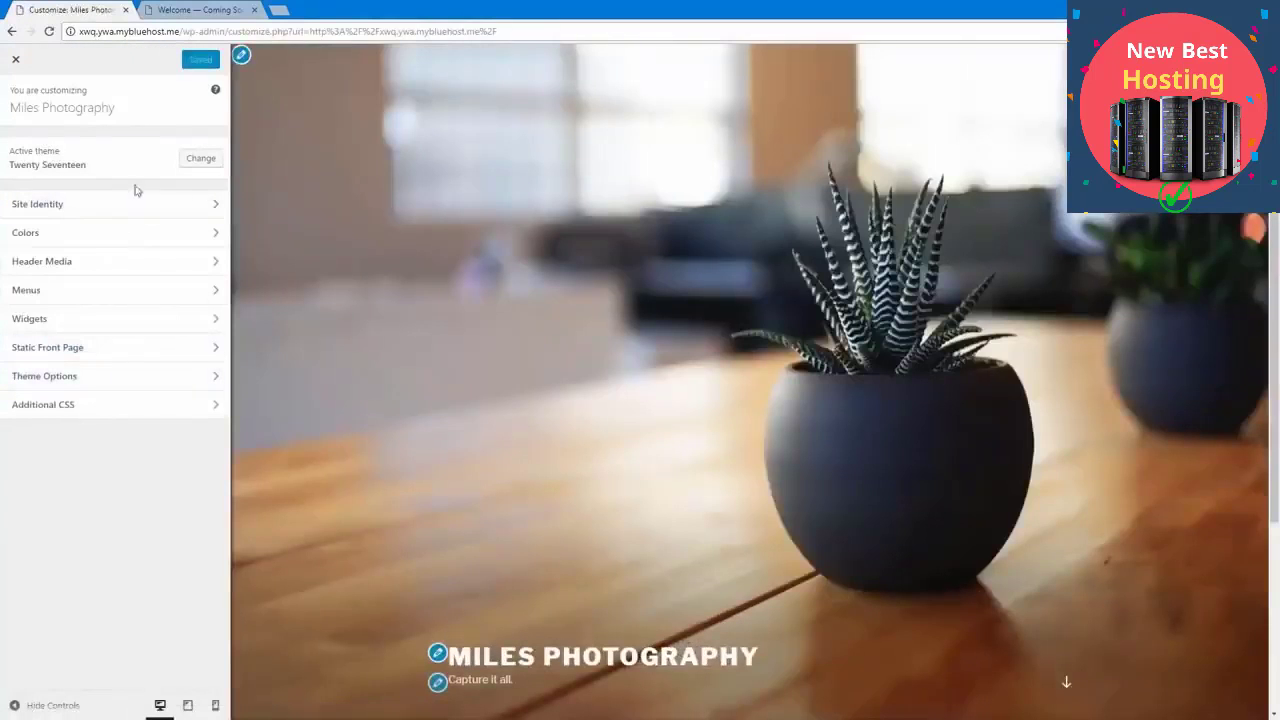
pyautogui.click(189, 158)
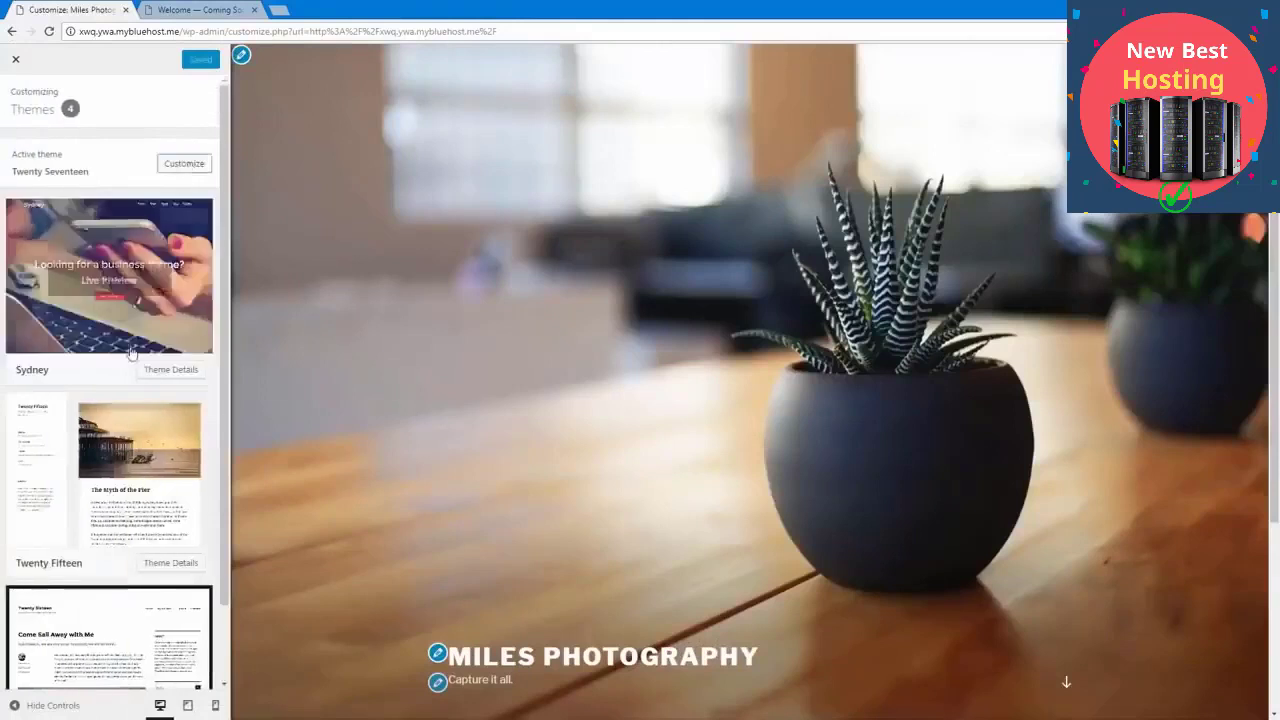
pyautogui.scroll(-1, 130, 352)
pyautogui.scroll(1, 130, 352)
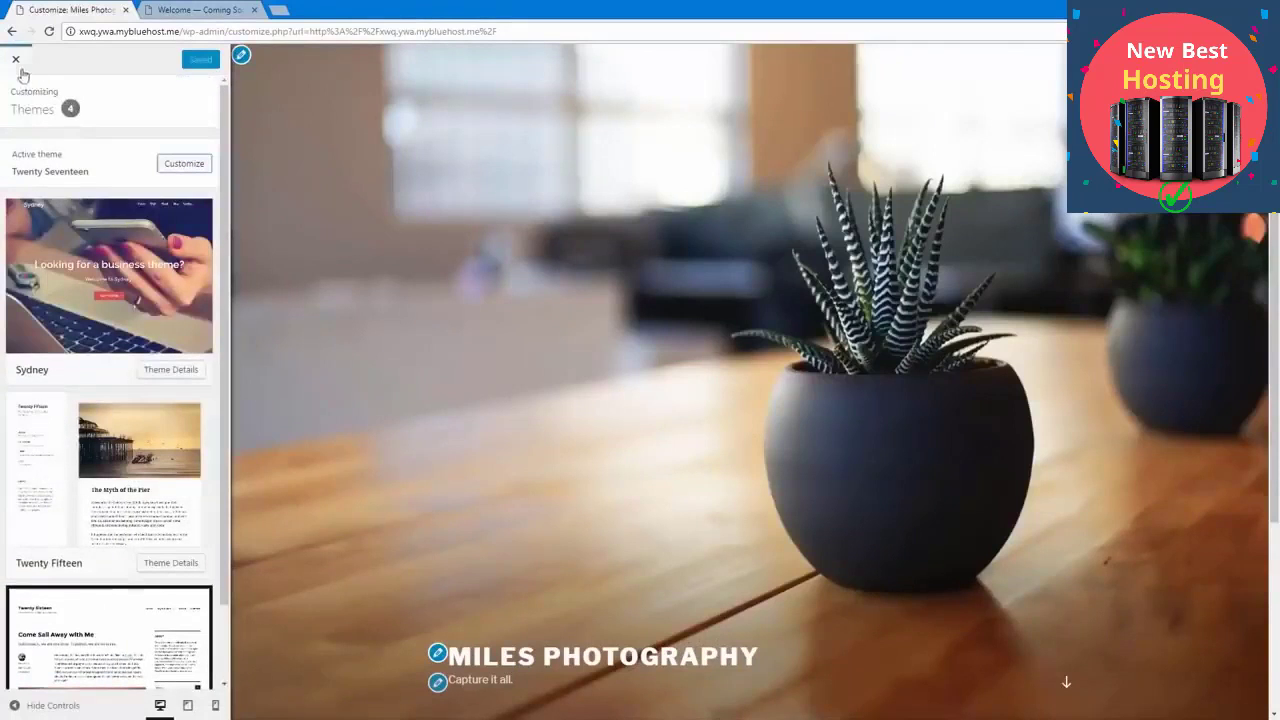
pyautogui.click(177, 164)
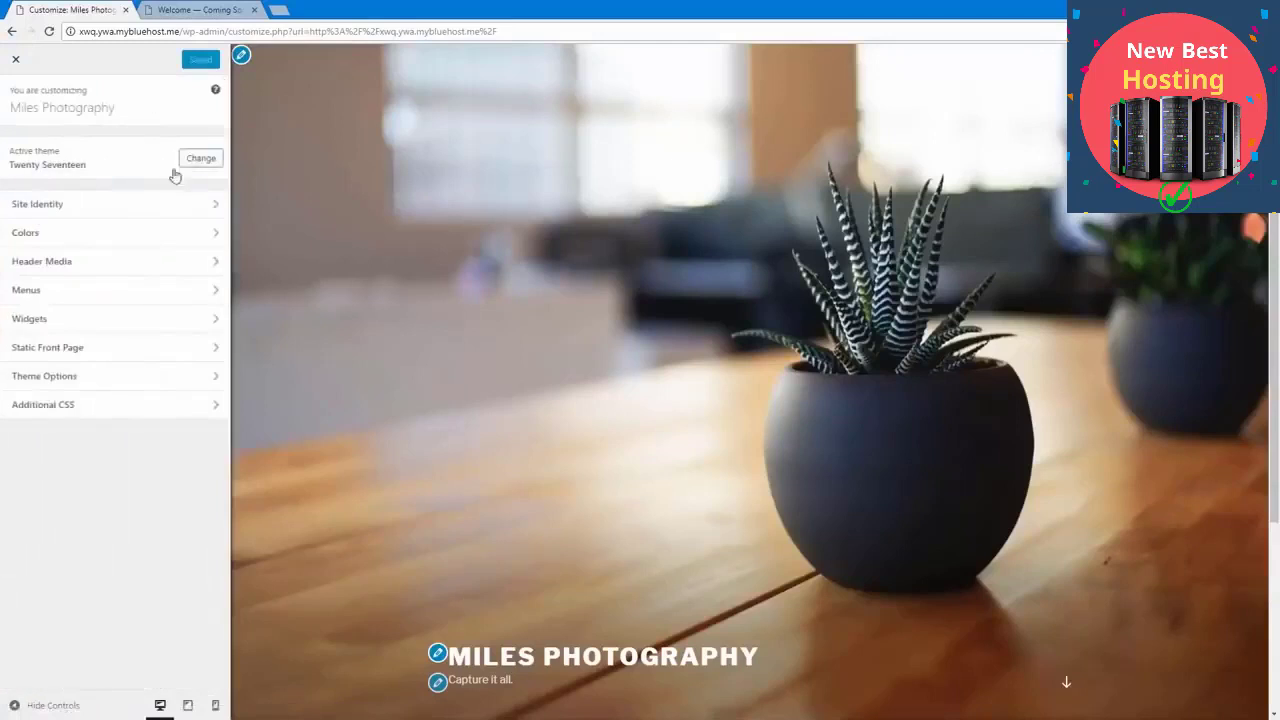
# Step: Add a logo in the Site Identity settings by uploading camera-clip-art.png from the Pictures folder and skipping the crop
pyautogui.click(127, 204)
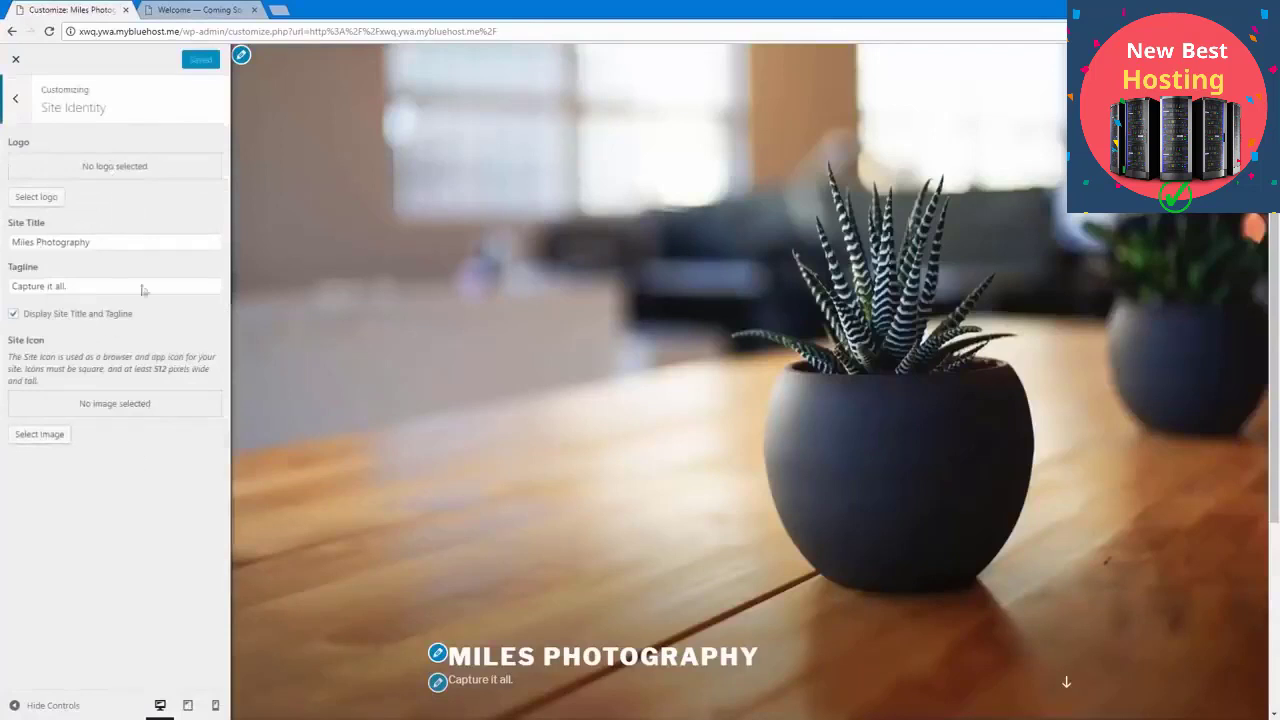
pyautogui.click(93, 241)
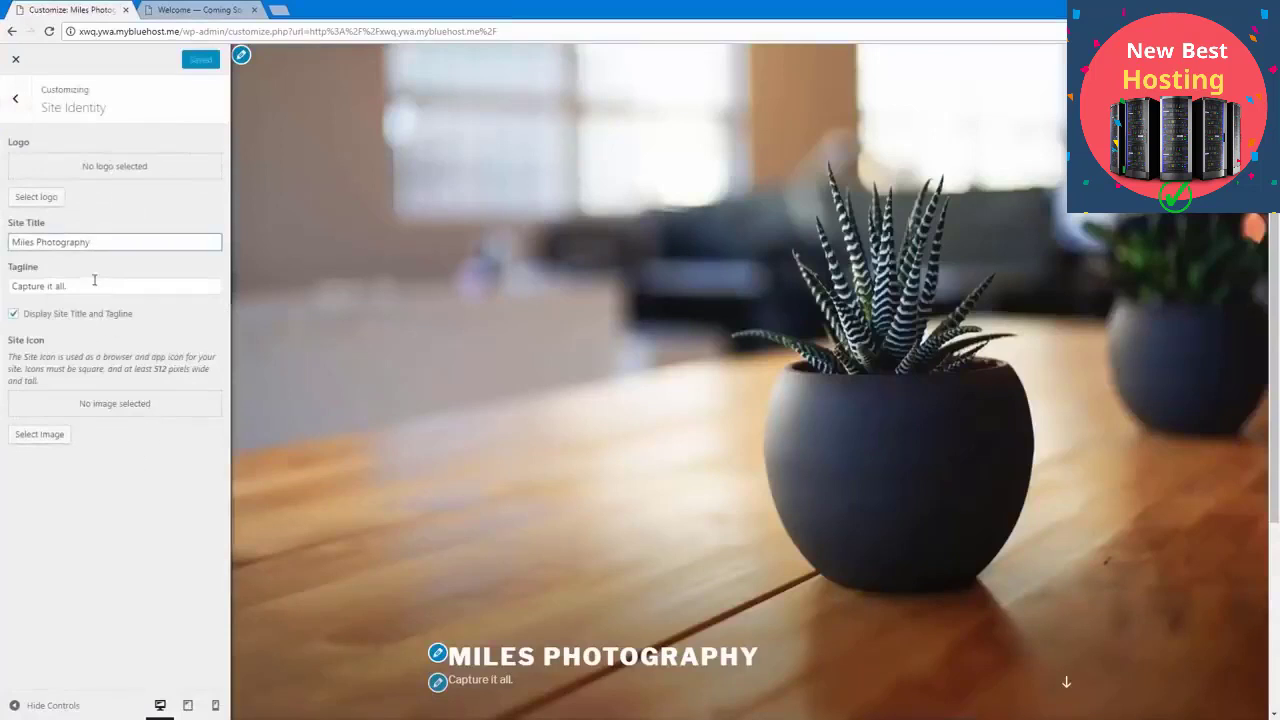
pyautogui.click(95, 281)
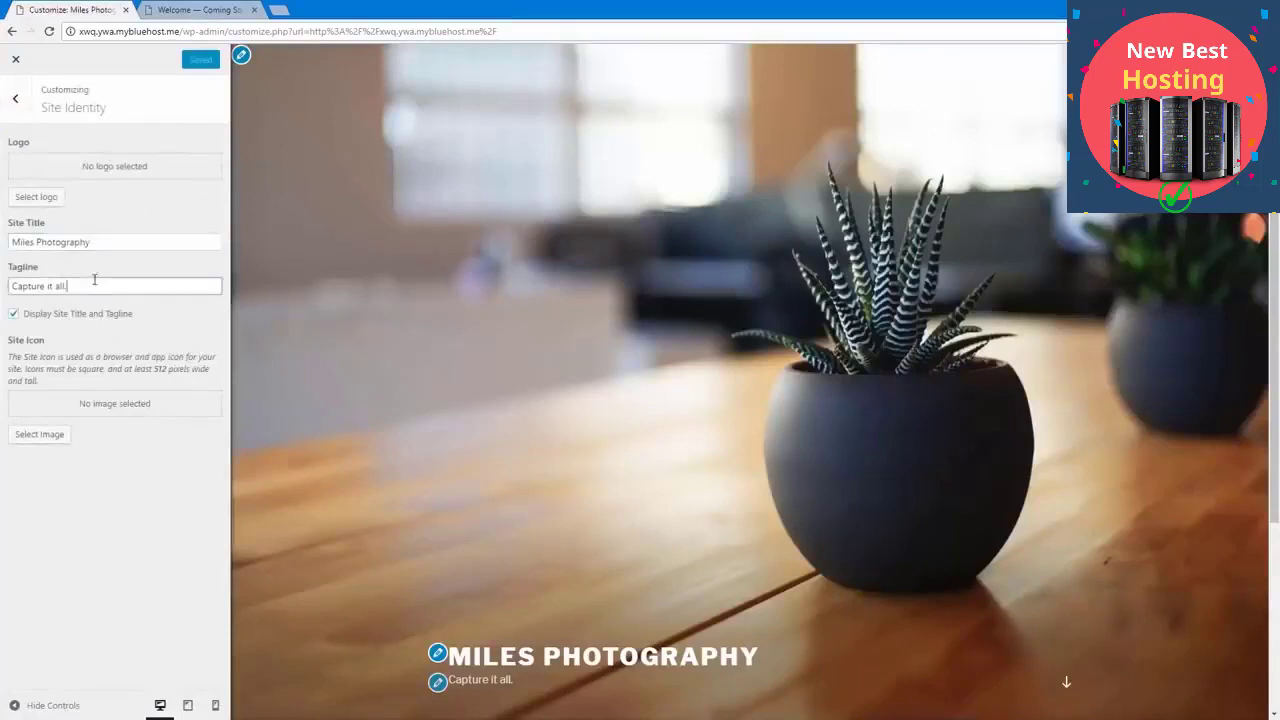
pyautogui.click(104, 211)
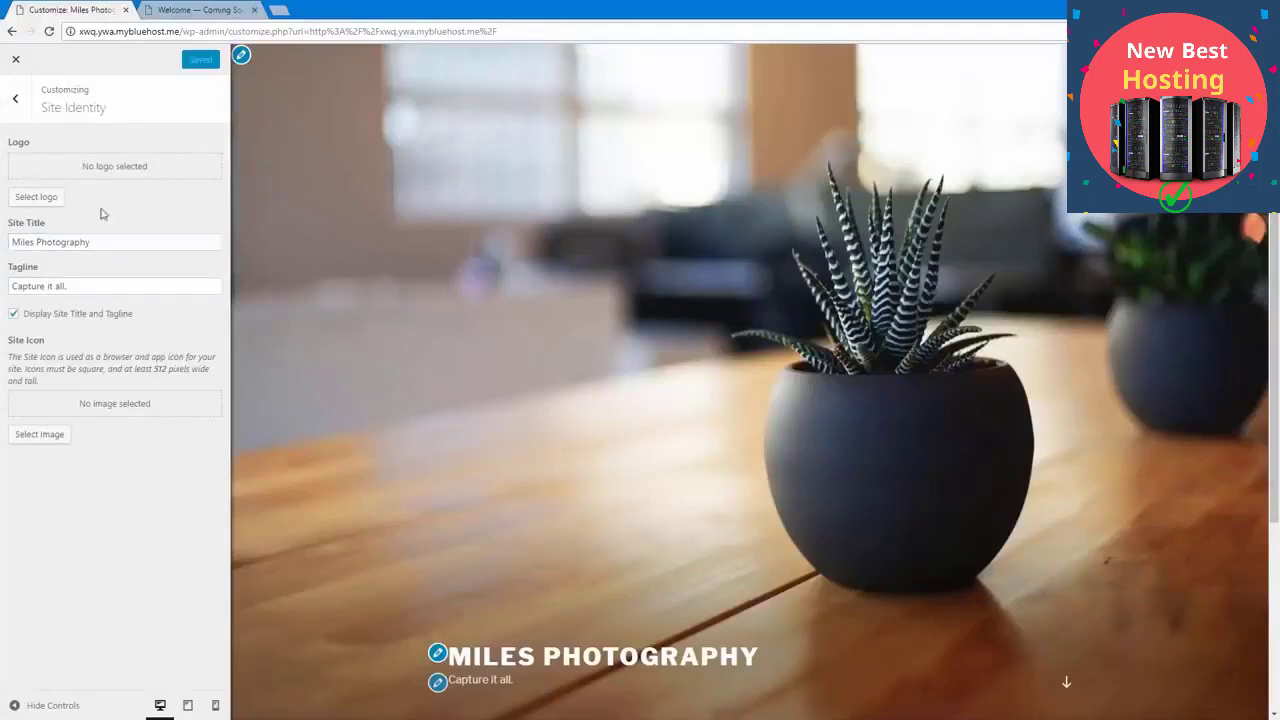
pyautogui.click(31, 197)
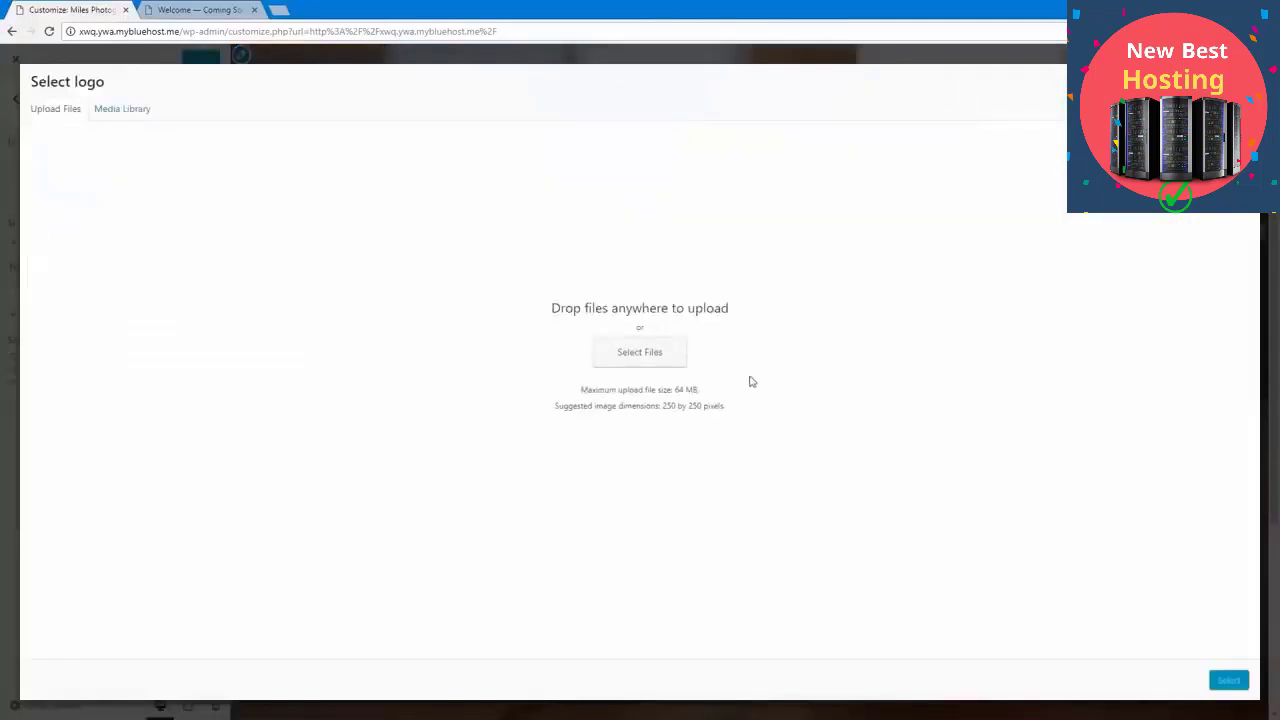
pyautogui.click(637, 362)
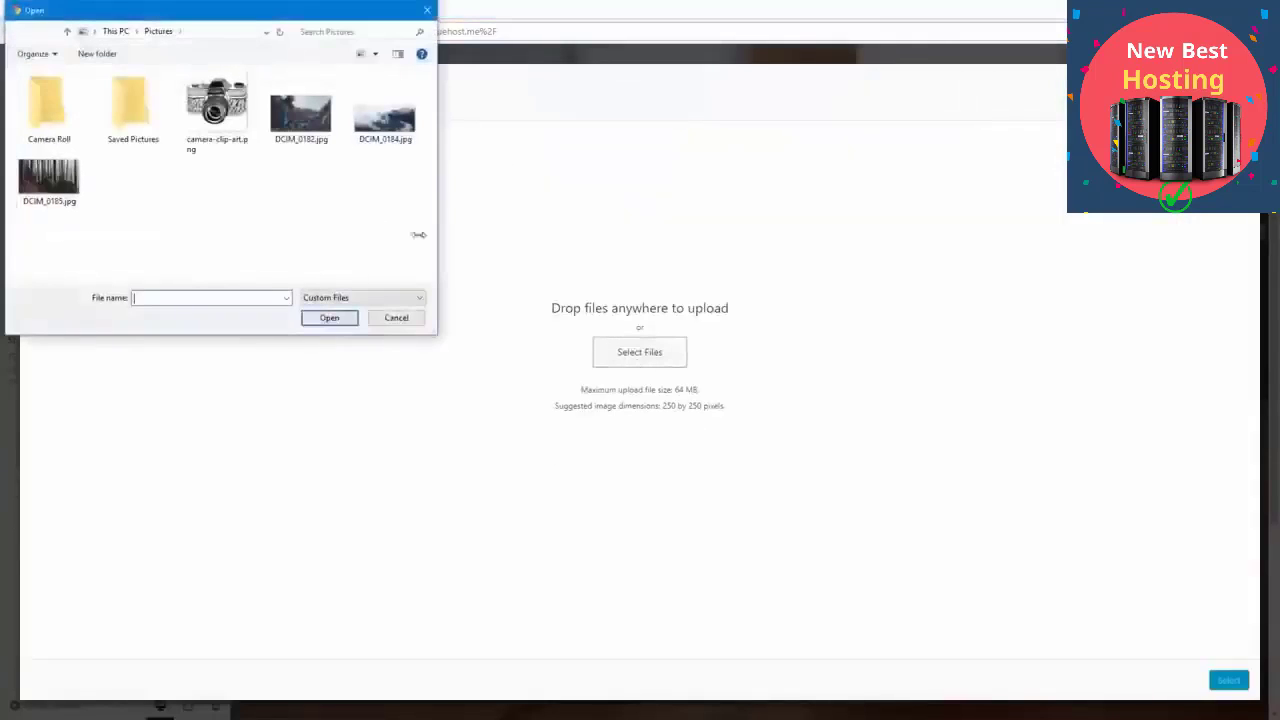
pyautogui.click(233, 133)
pyautogui.doubleClick(233, 133)
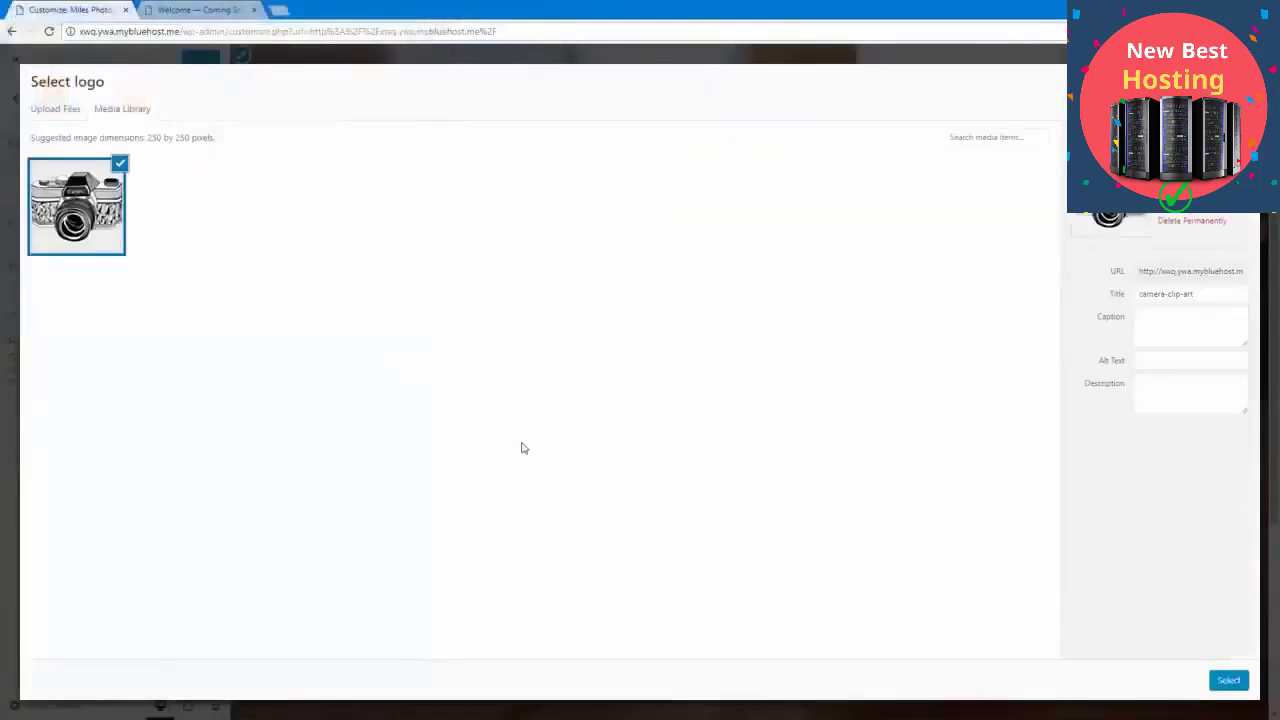
pyautogui.click(1226, 679)
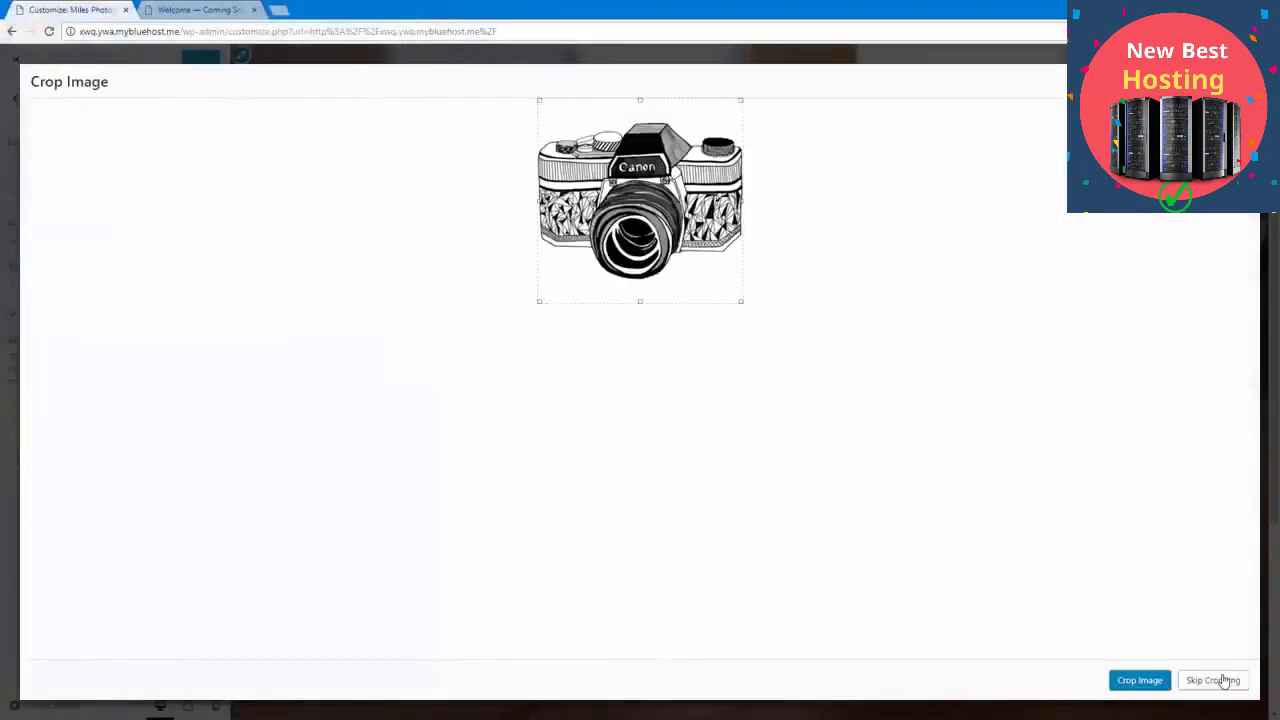
pyautogui.click(1212, 680)
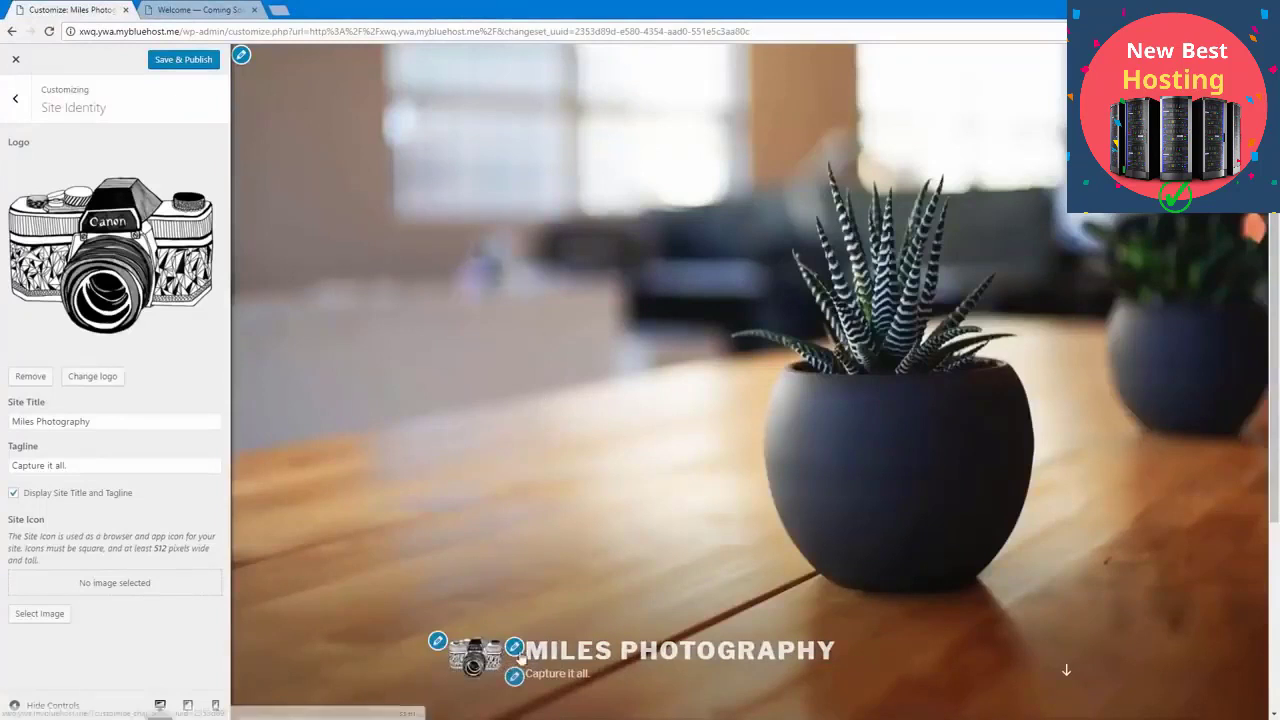
# Step: Replace the header image with DCIM_0182.jpg uploaded from the Pictures folder, skipping the crop
pyautogui.click(242, 56)
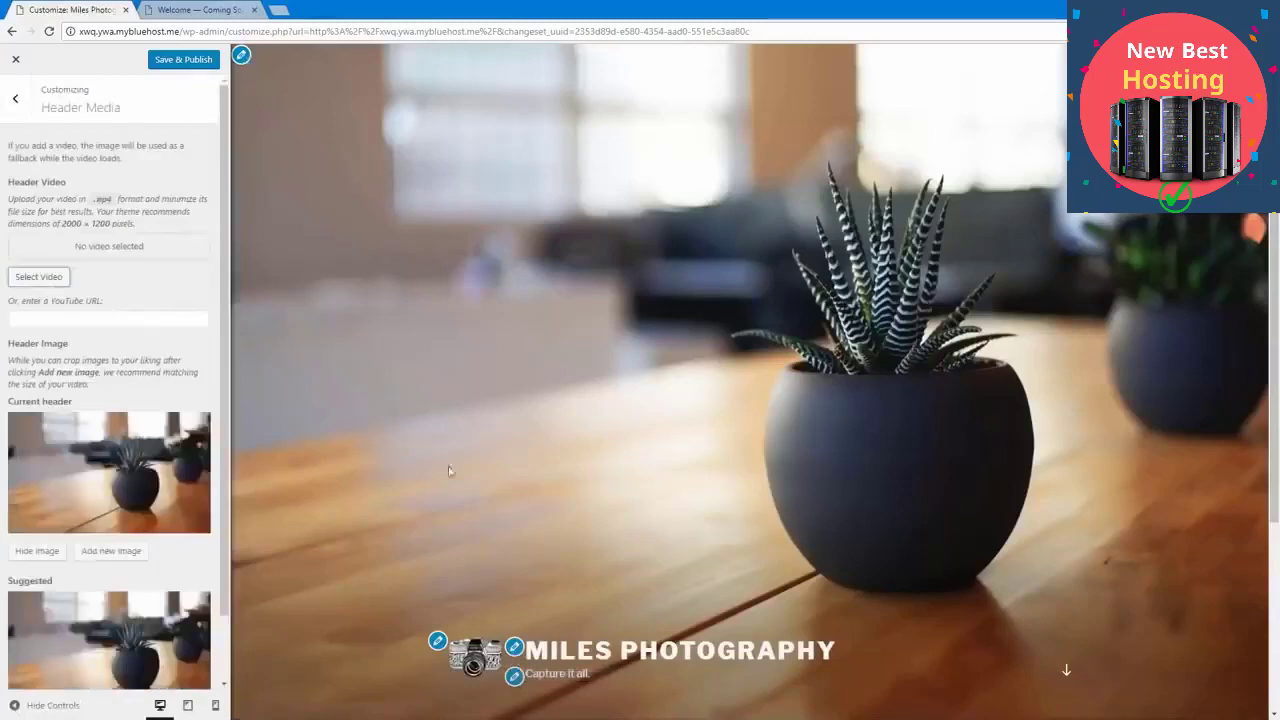
pyautogui.click(438, 642)
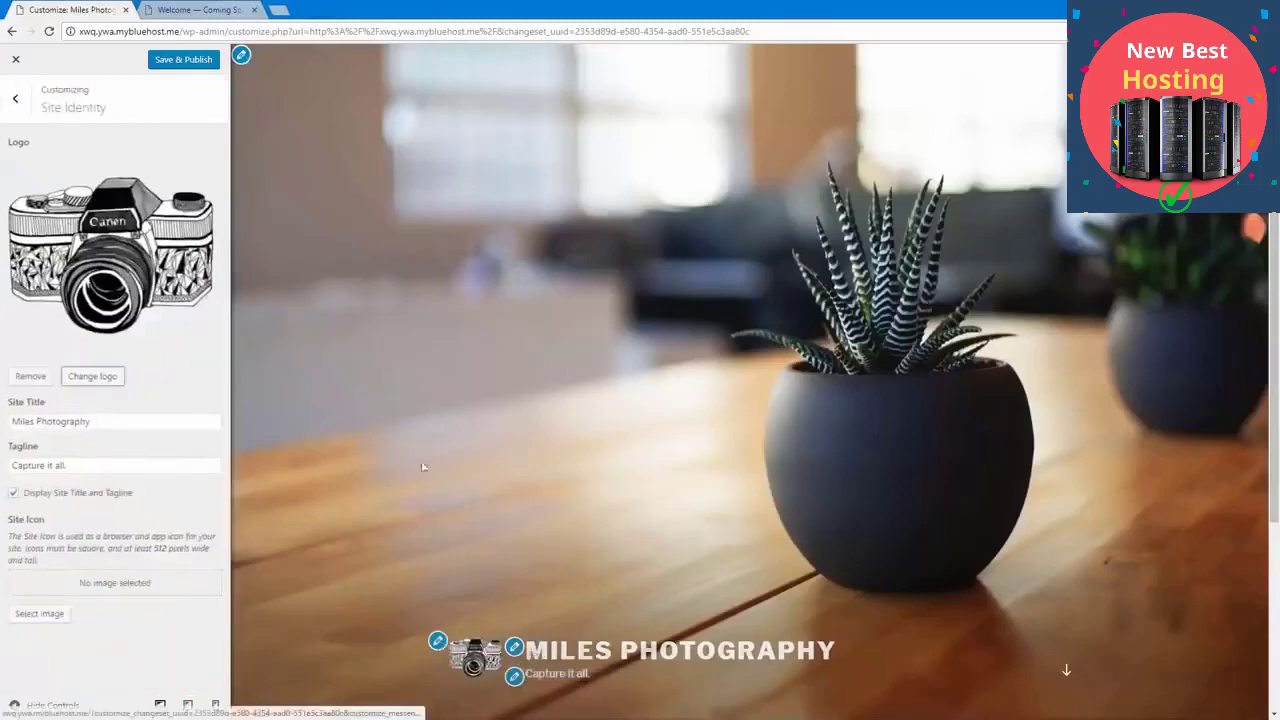
pyautogui.click(242, 56)
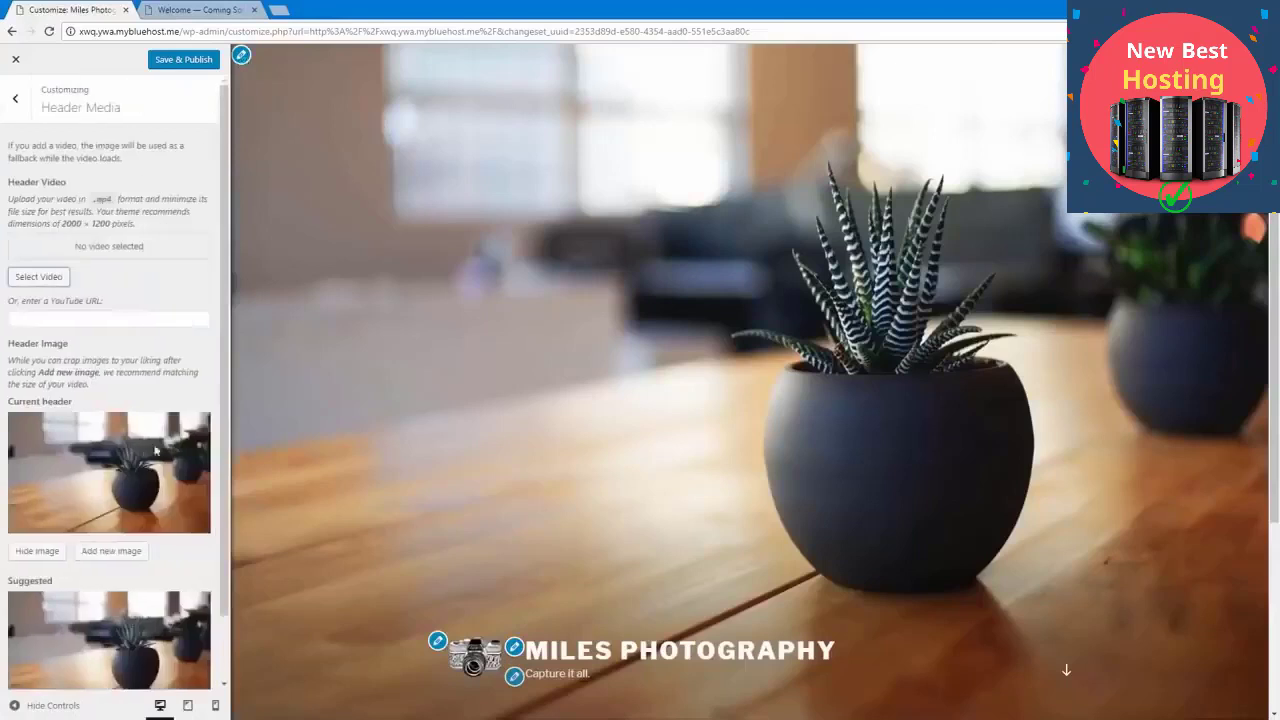
pyautogui.click(107, 551)
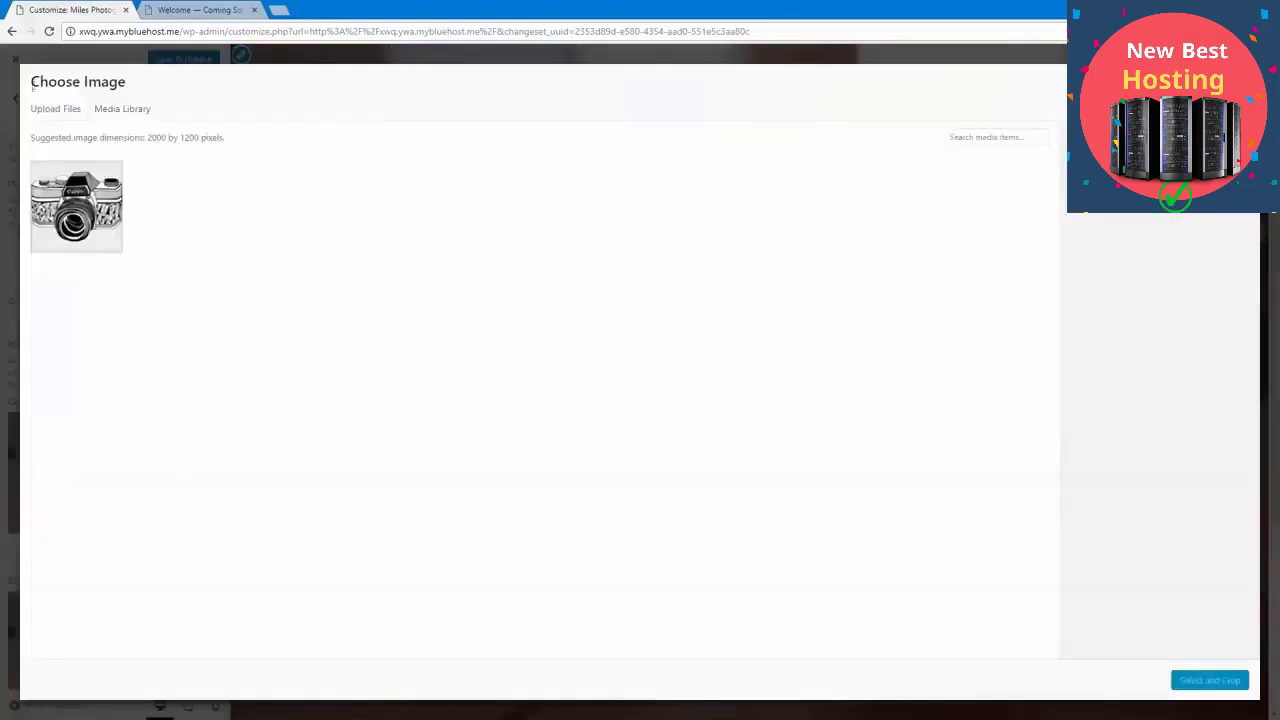
pyautogui.click(45, 110)
pyautogui.click(605, 359)
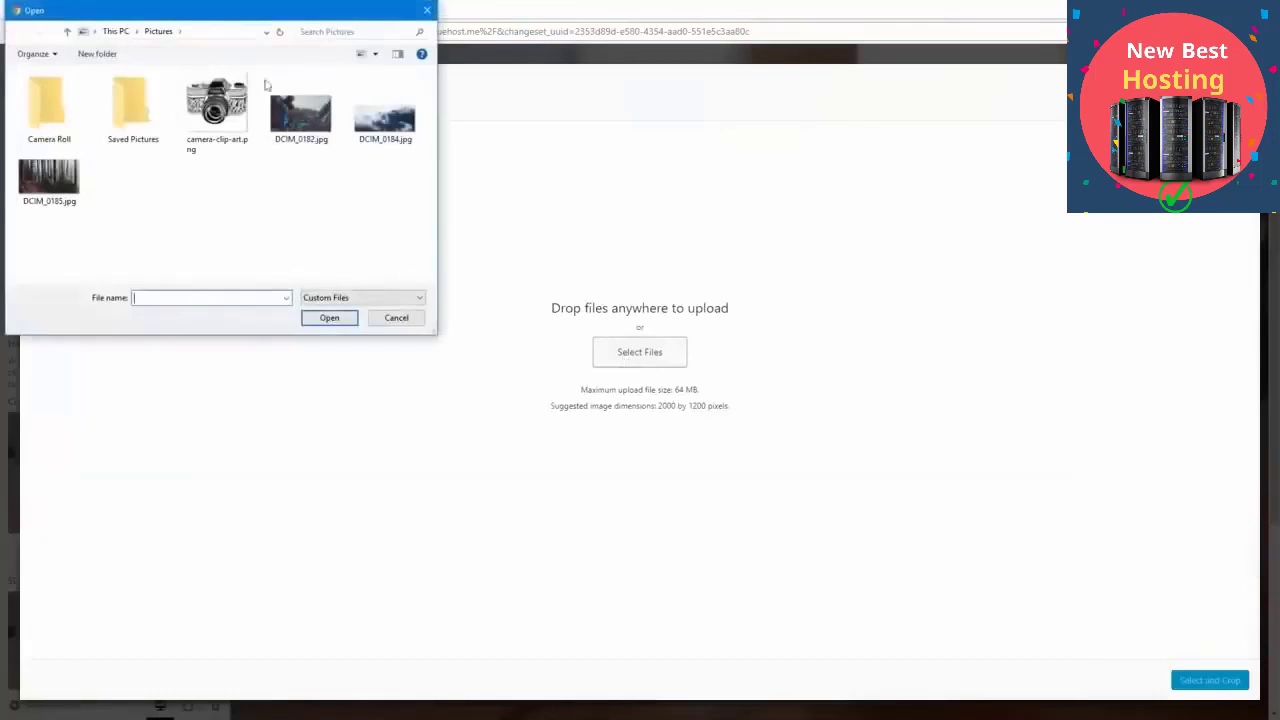
pyautogui.doubleClick(315, 102)
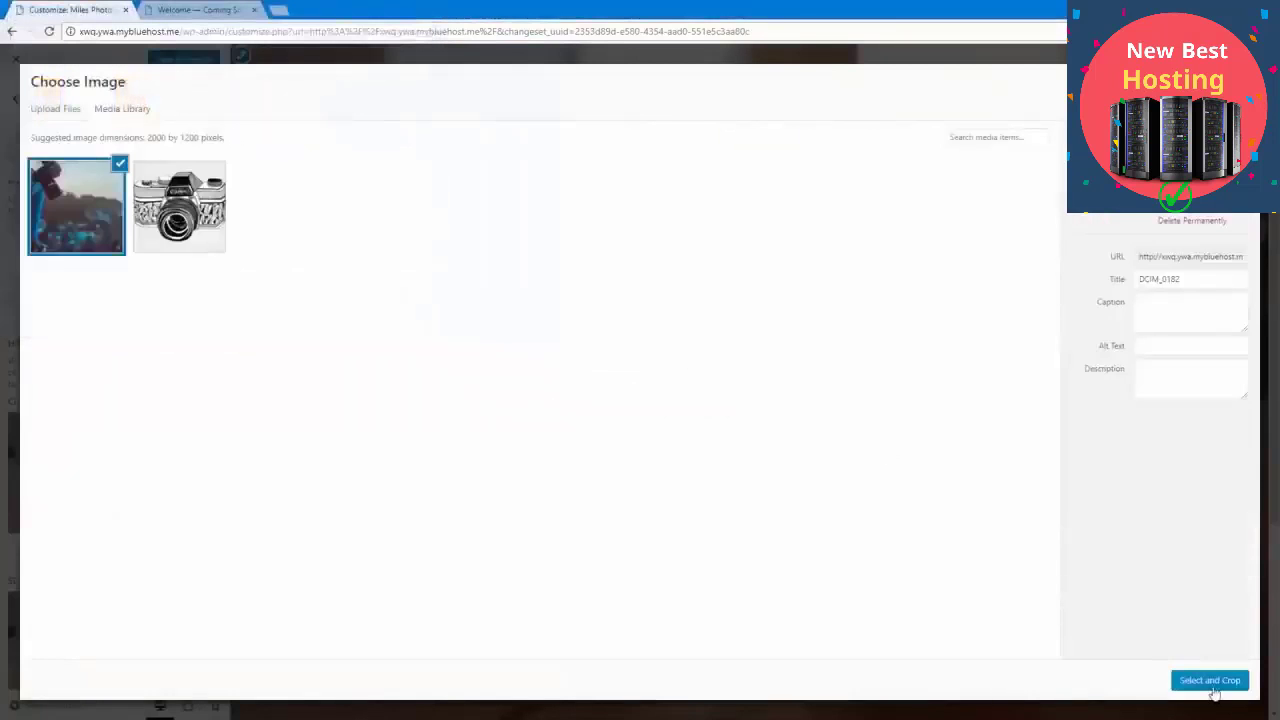
pyautogui.click(1214, 681)
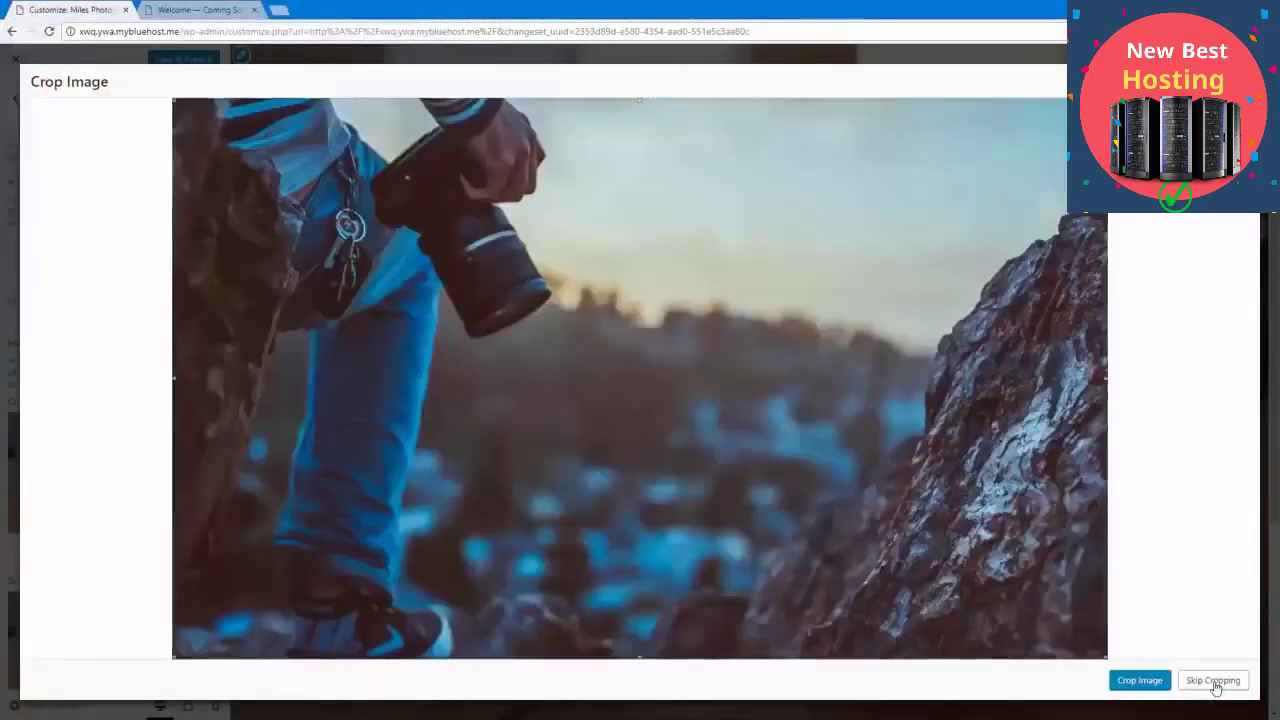
pyautogui.click(1214, 681)
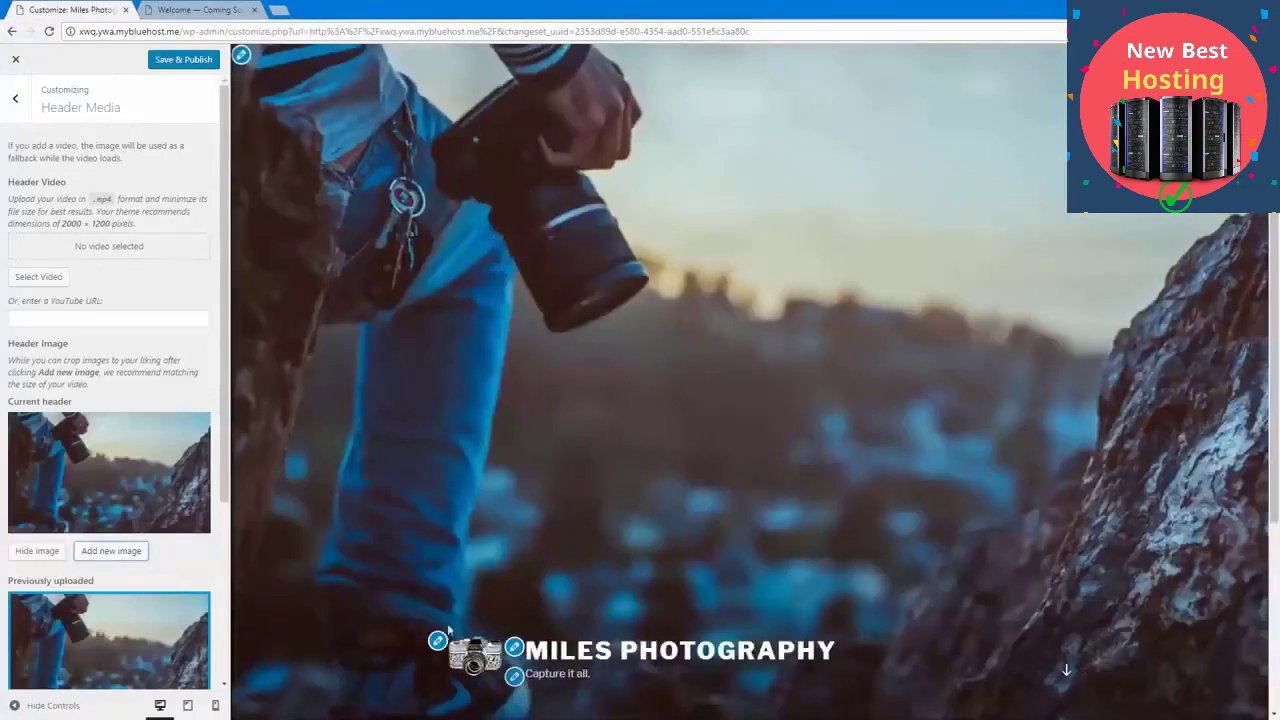
# Step: Change the site's tagline to "Capture it all on film."
pyautogui.click(514, 676)
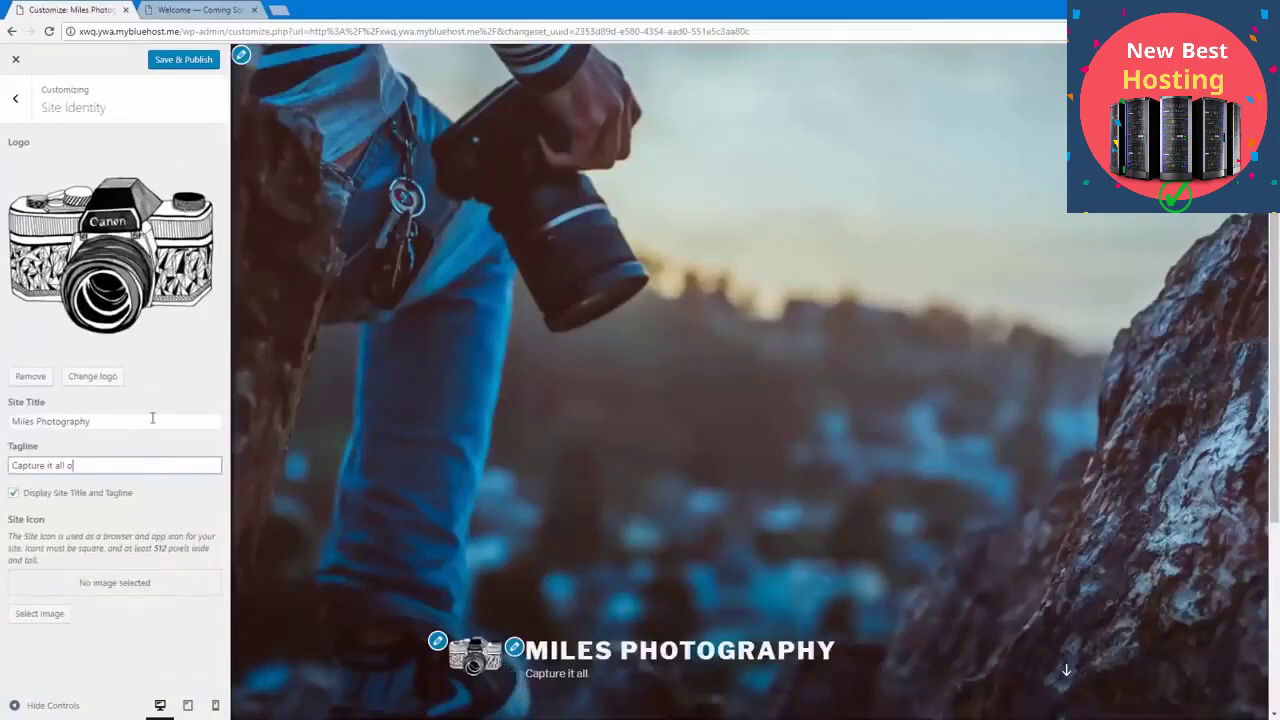
pyautogui.write('film.')
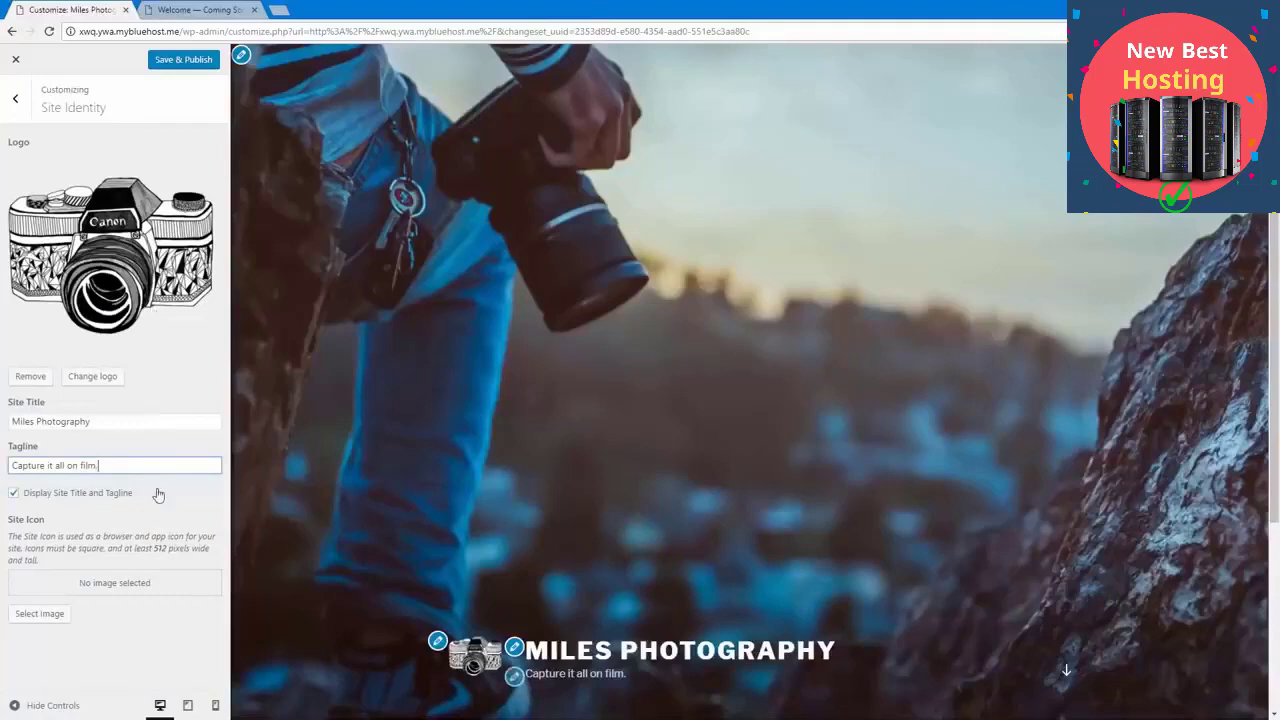
# Step: Set the camera clip art from the media library as the site icon without cropping it, and publish the changes
pyautogui.click(40, 613)
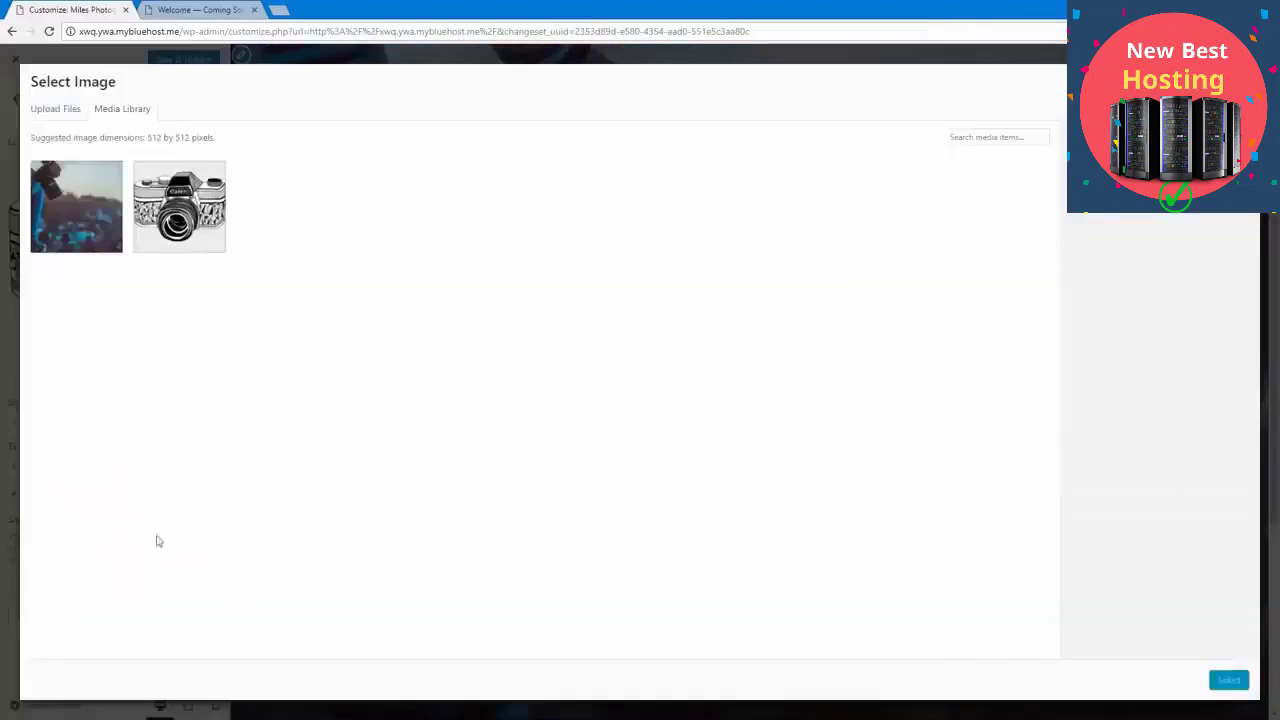
pyautogui.click(170, 215)
pyautogui.click(1226, 680)
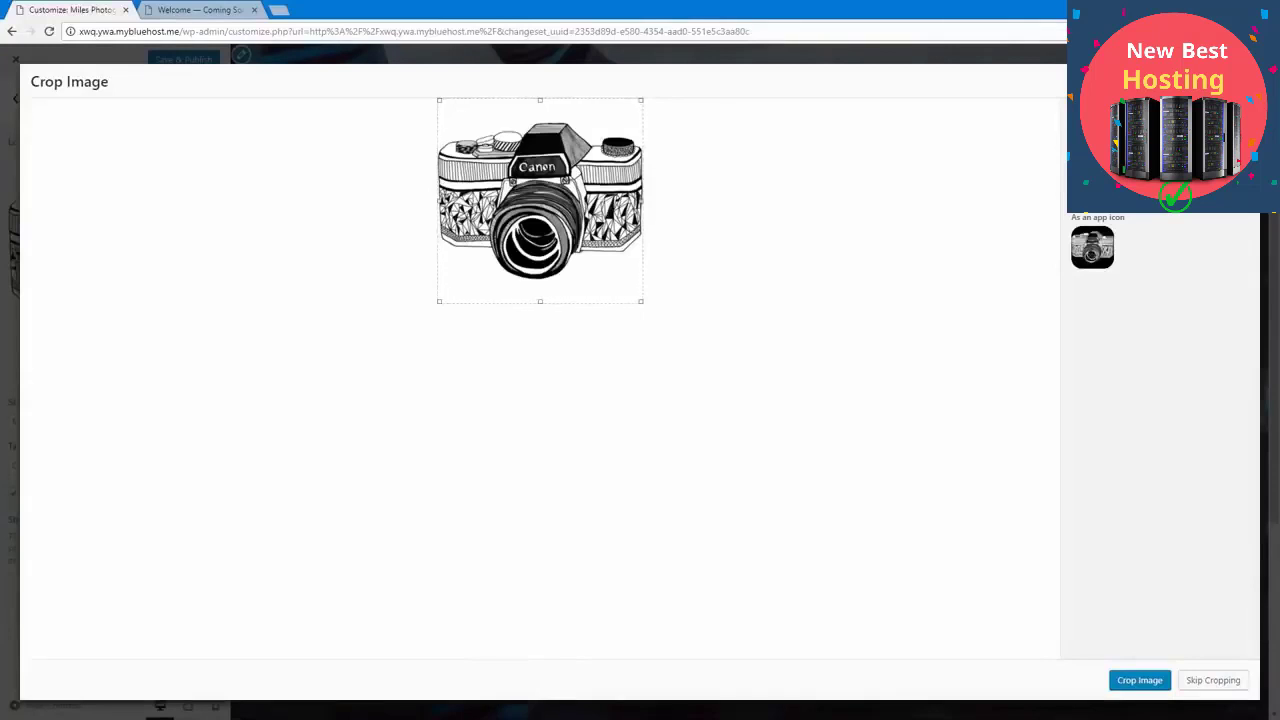
pyautogui.click(1212, 681)
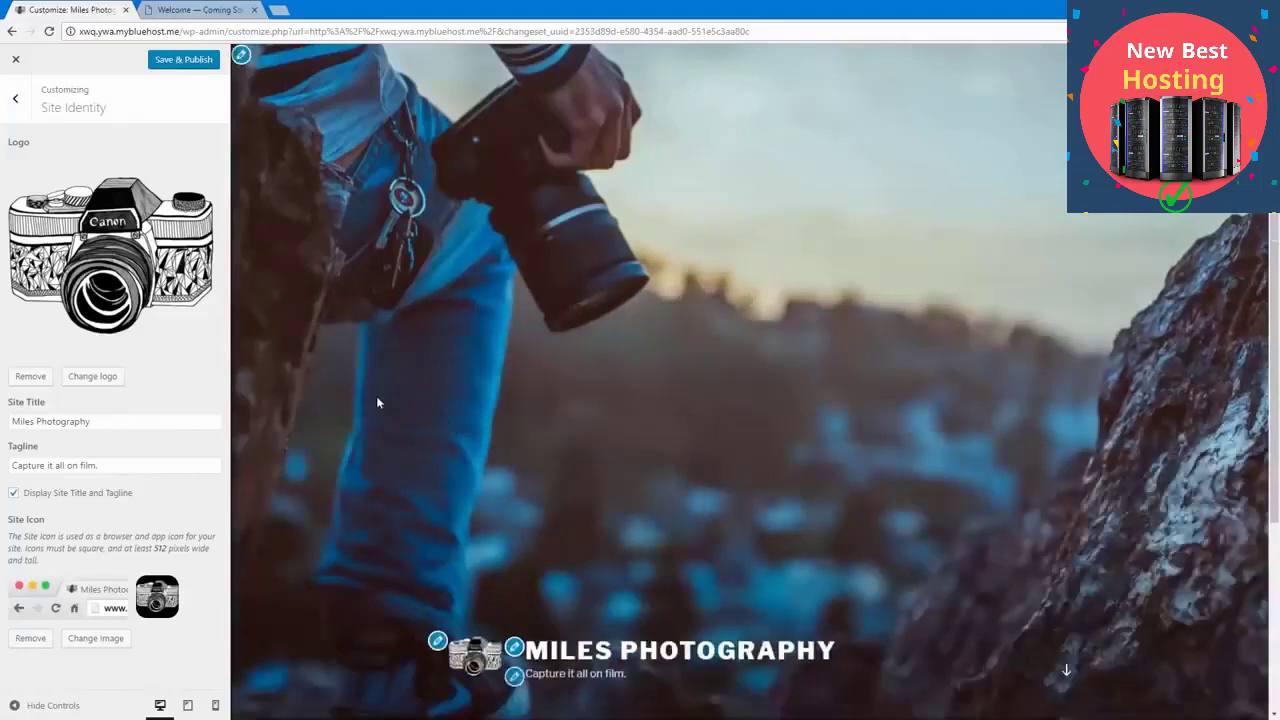
pyautogui.scroll(-3, 376, 398)
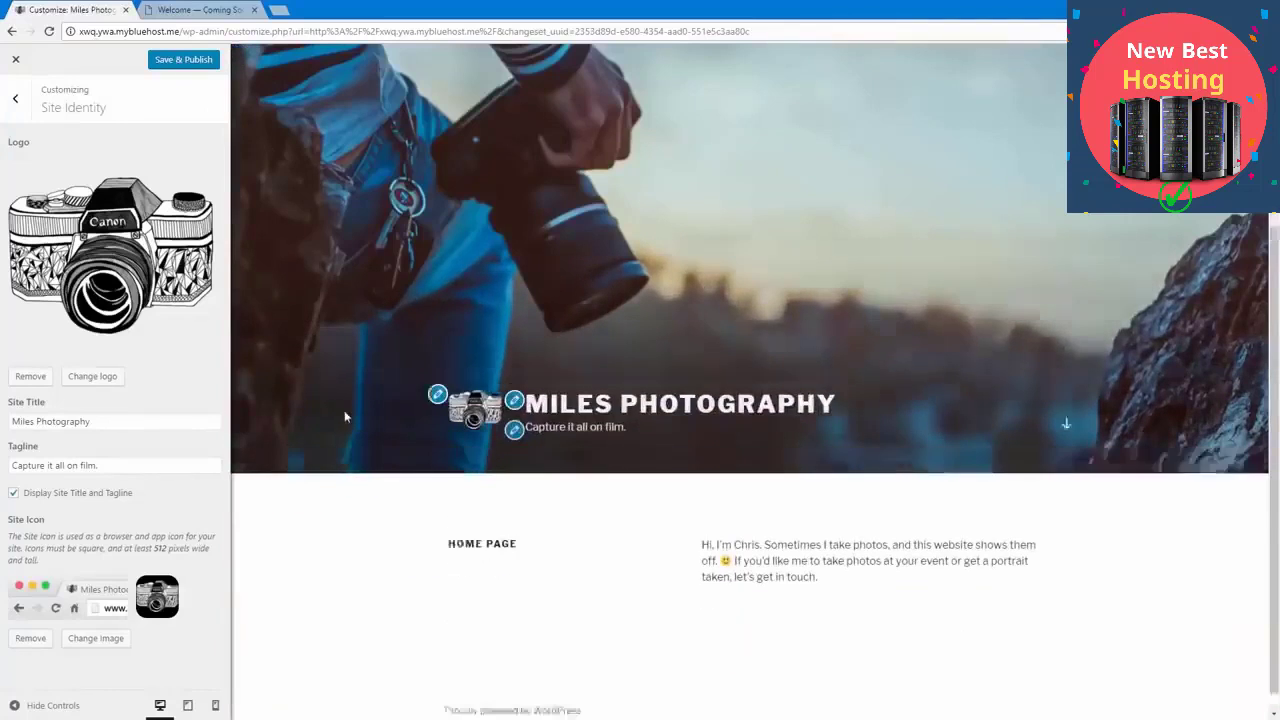
pyautogui.scroll(3, 344, 410)
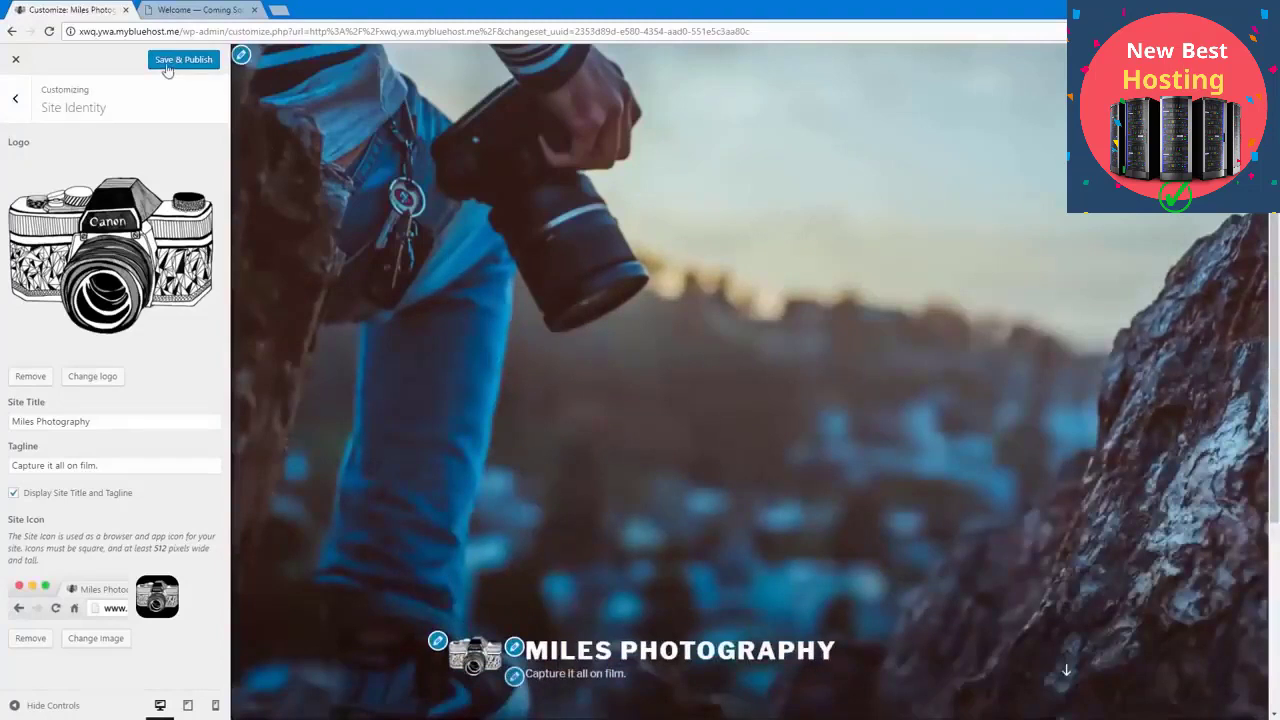
pyautogui.click(167, 62)
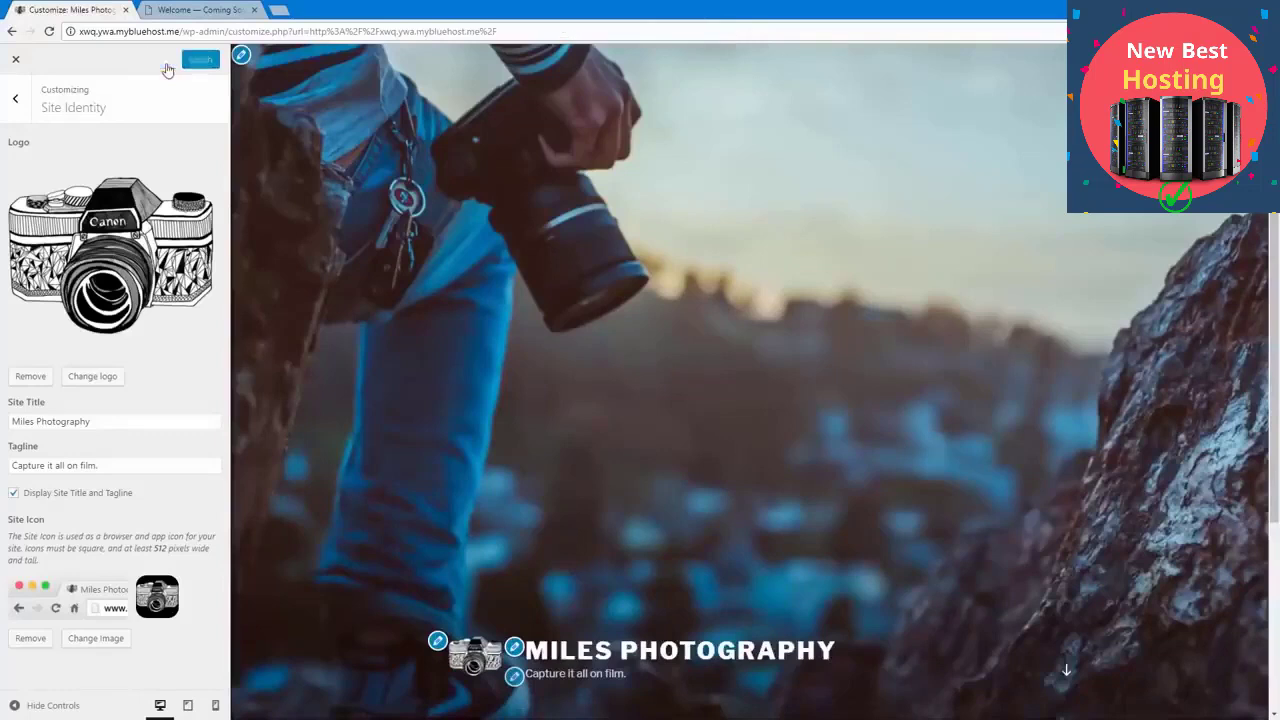
# Step: Try the Custom color scheme in the Colors settings and switch the site to the Dark scheme
pyautogui.click(15, 99)
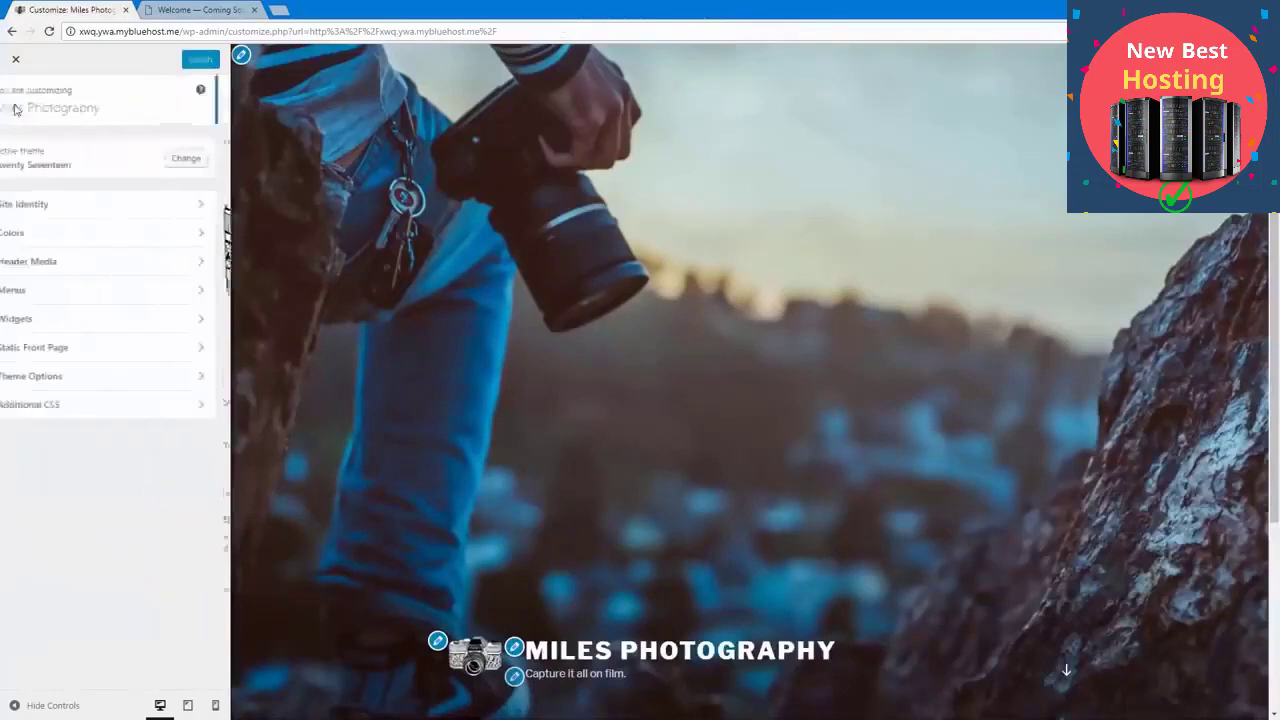
pyautogui.click(109, 237)
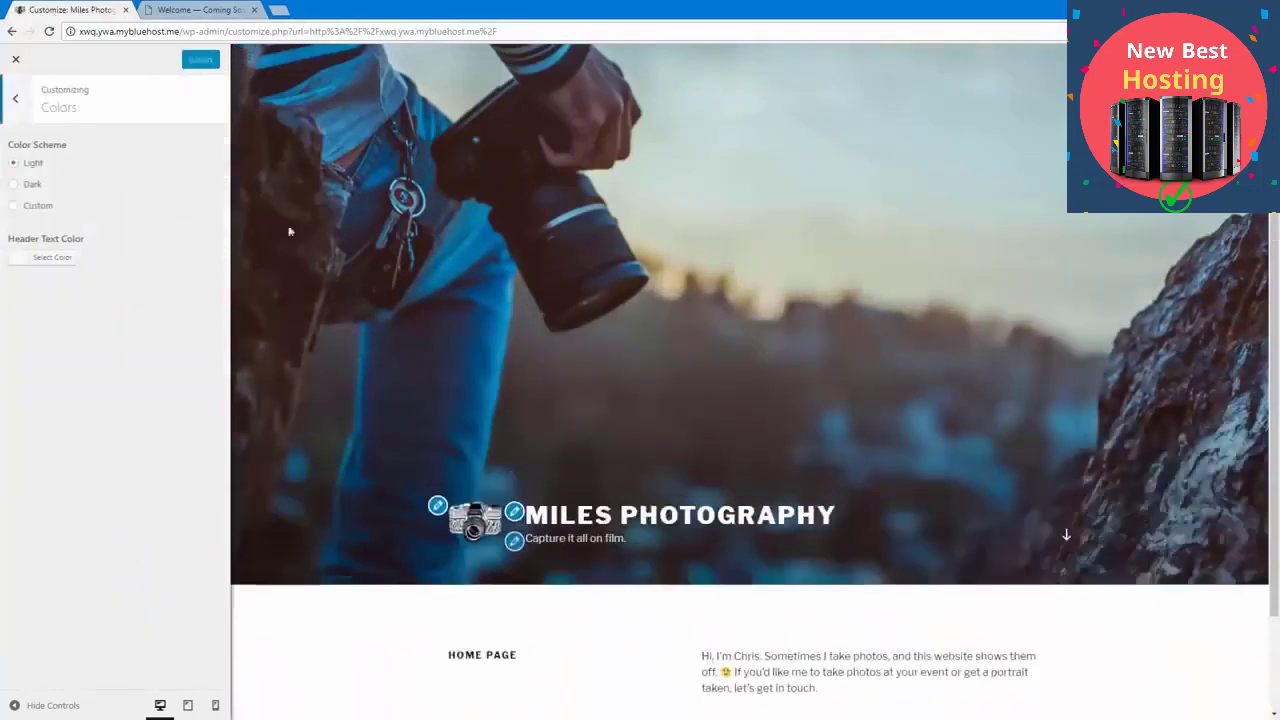
pyautogui.click(38, 206)
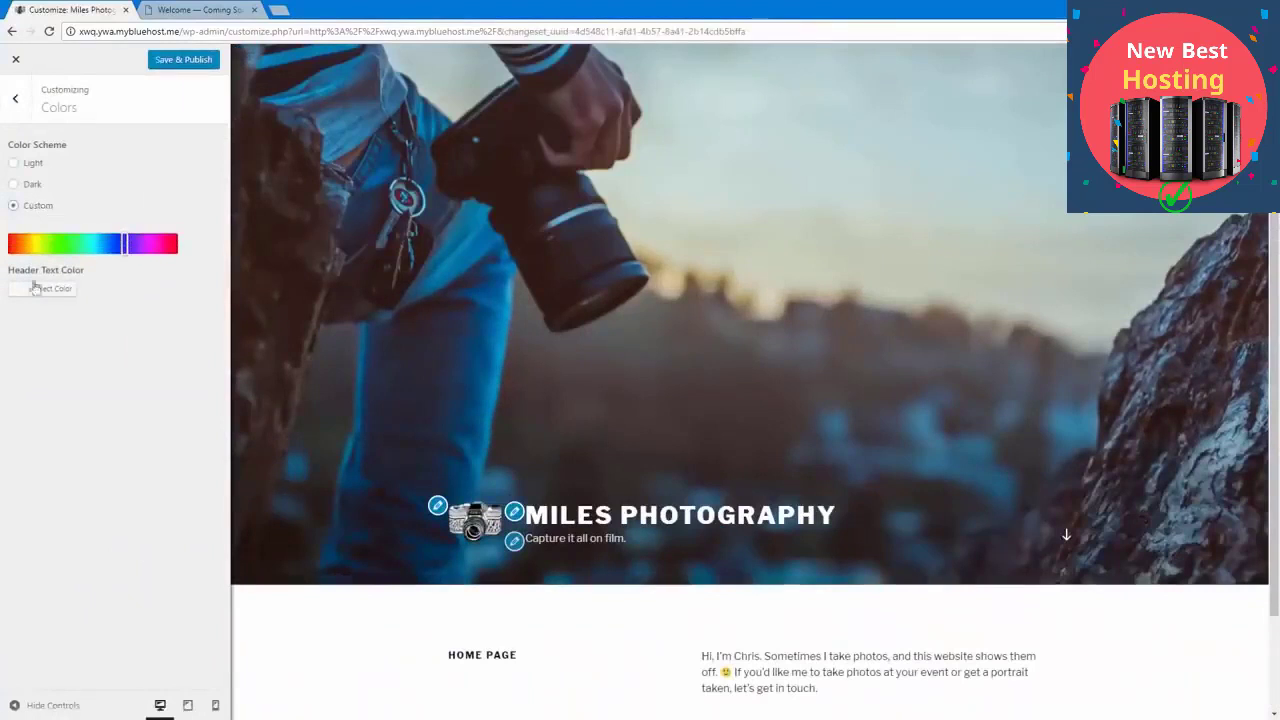
pyautogui.click(38, 189)
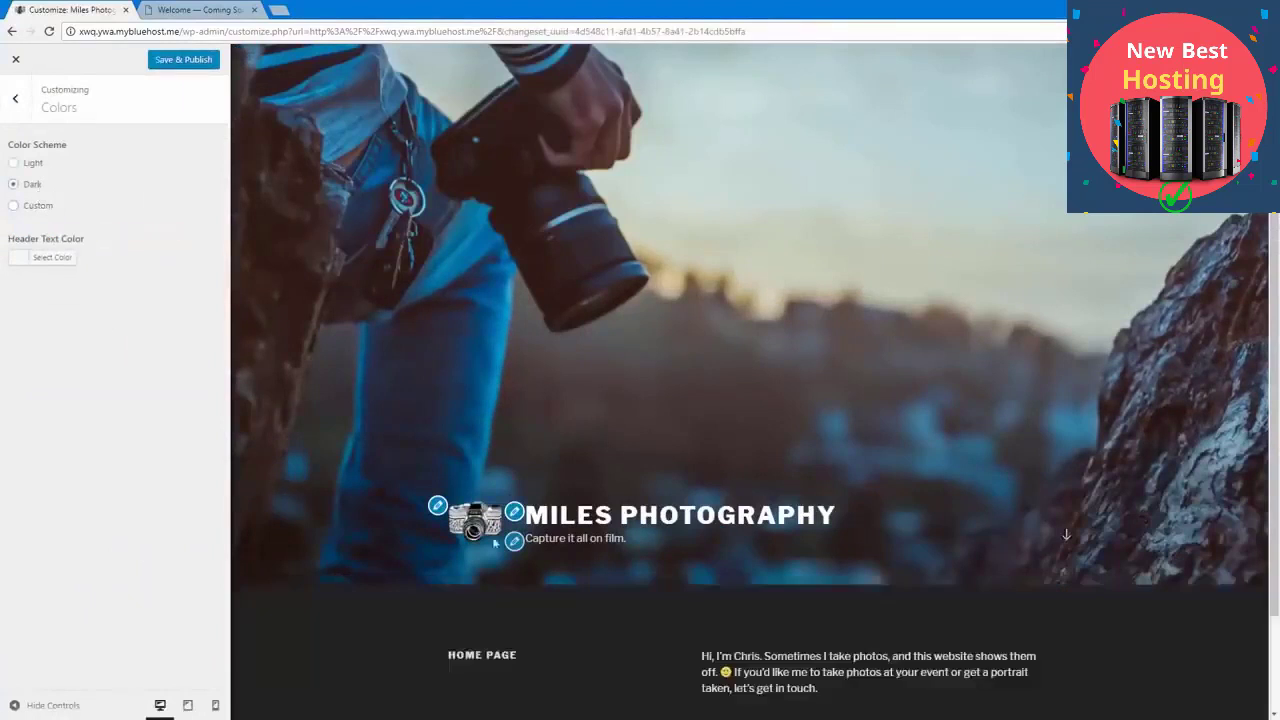
pyautogui.scroll(-2, 530, 593)
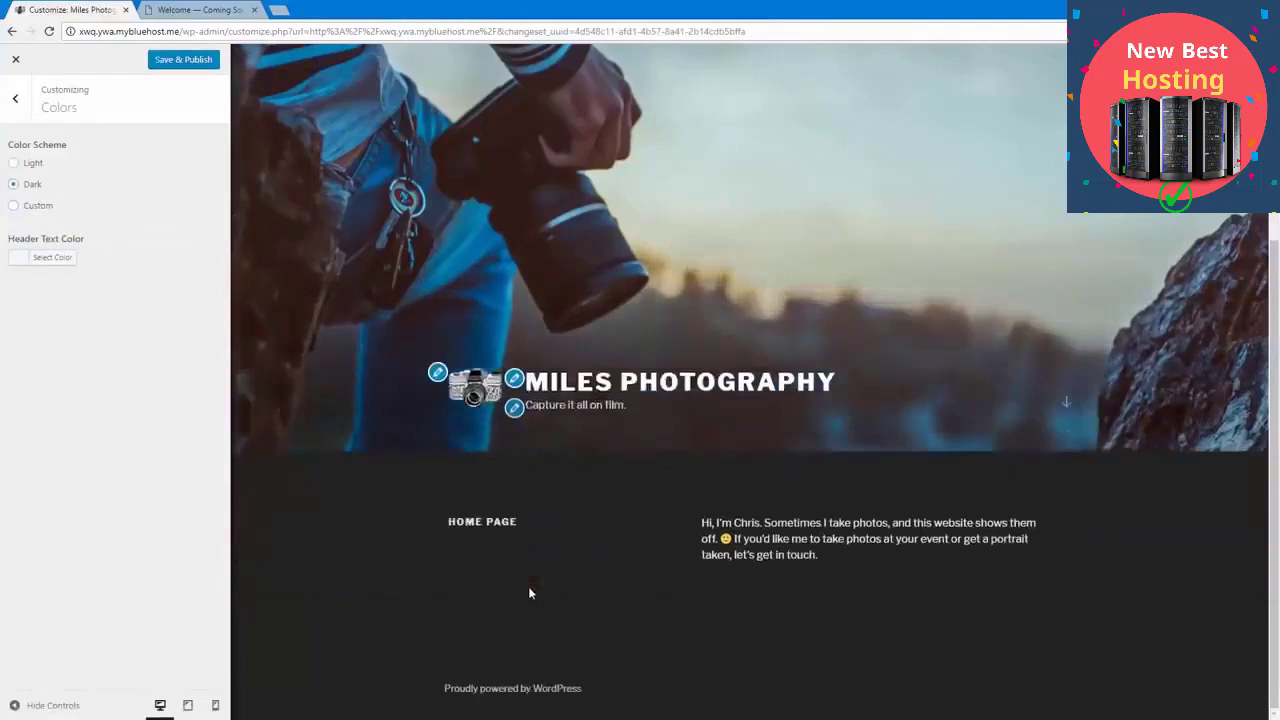
# Step: Look through the Header Media options, including the YouTube video URL field, and the Menus settings in the Customizer
pyautogui.click(25, 118)
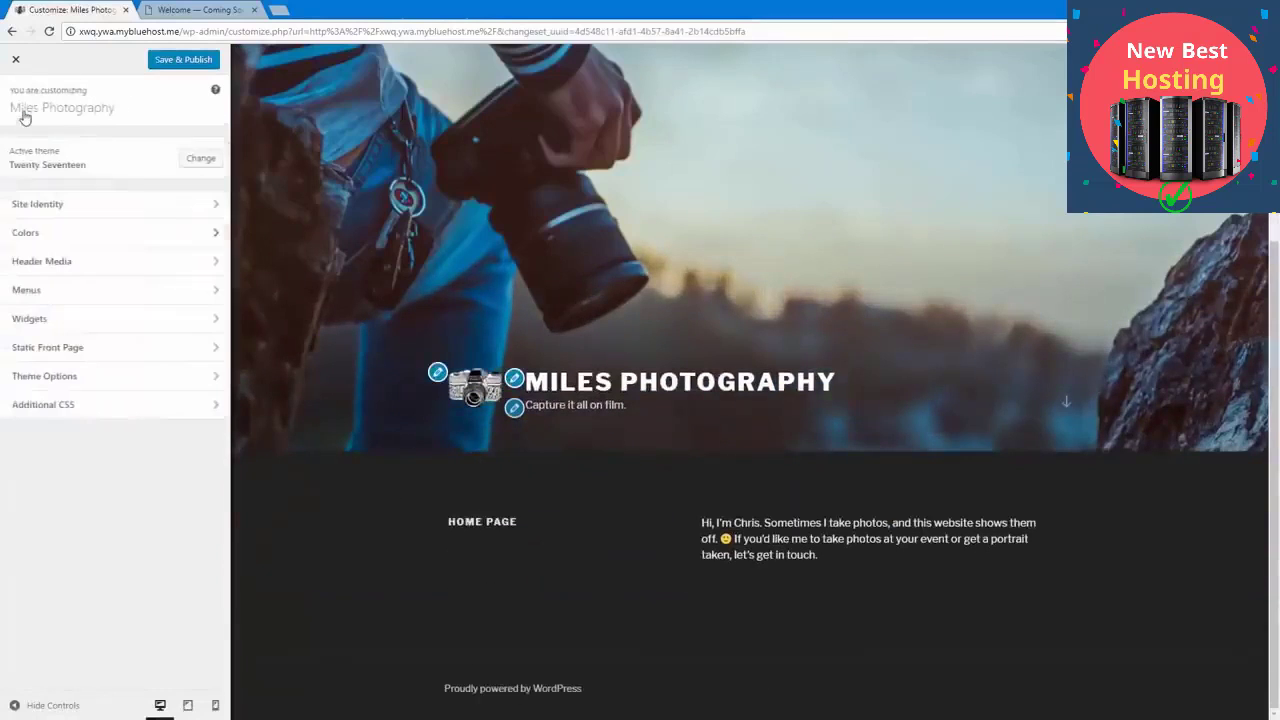
pyautogui.click(106, 273)
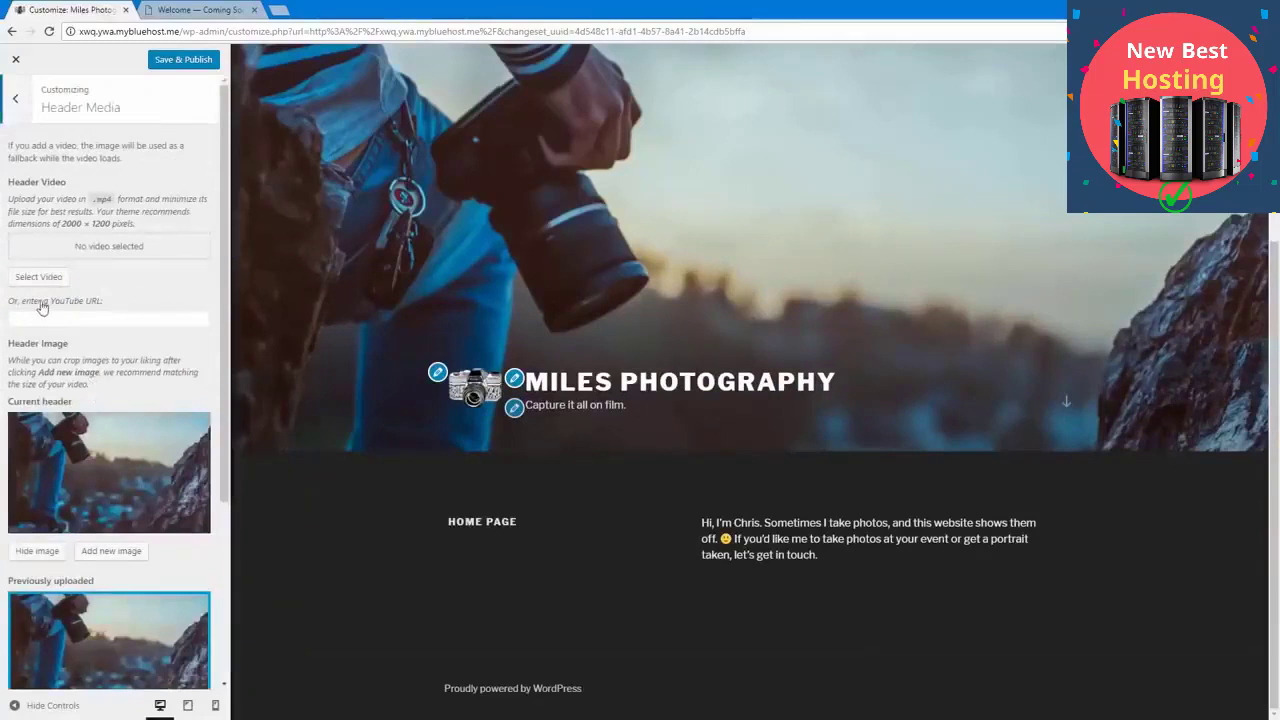
pyautogui.click(16, 320)
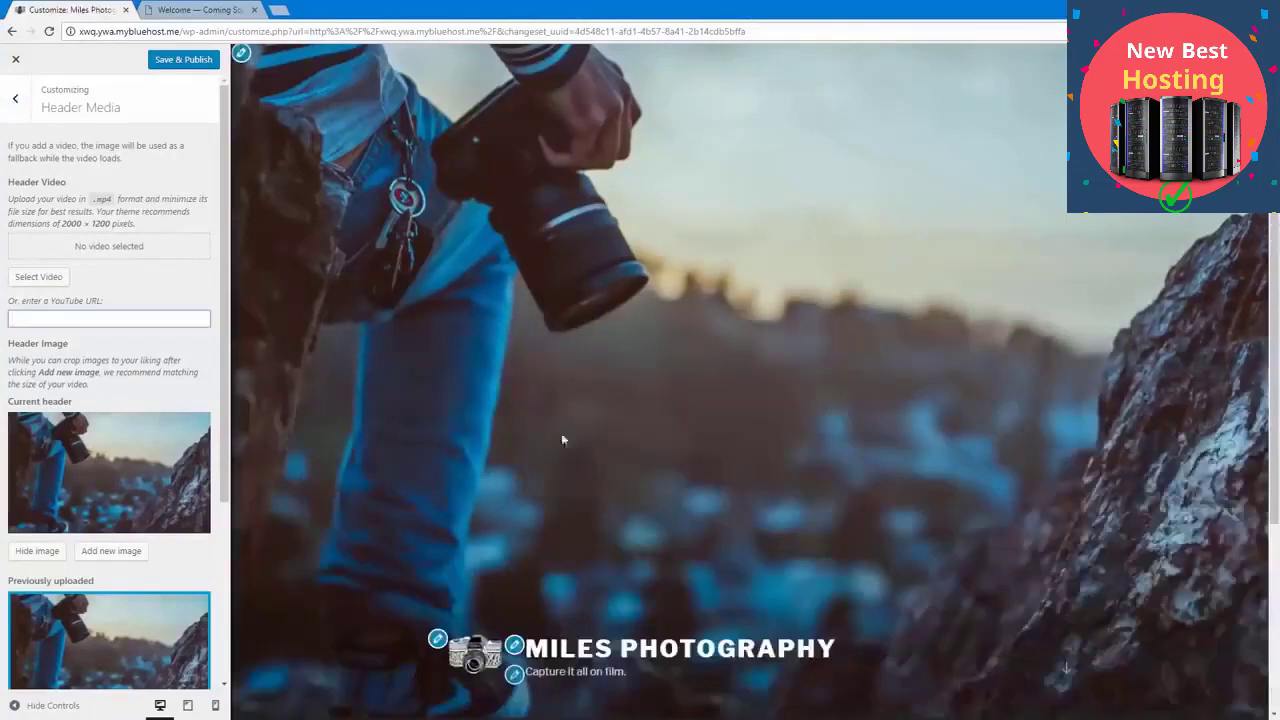
pyautogui.click(18, 117)
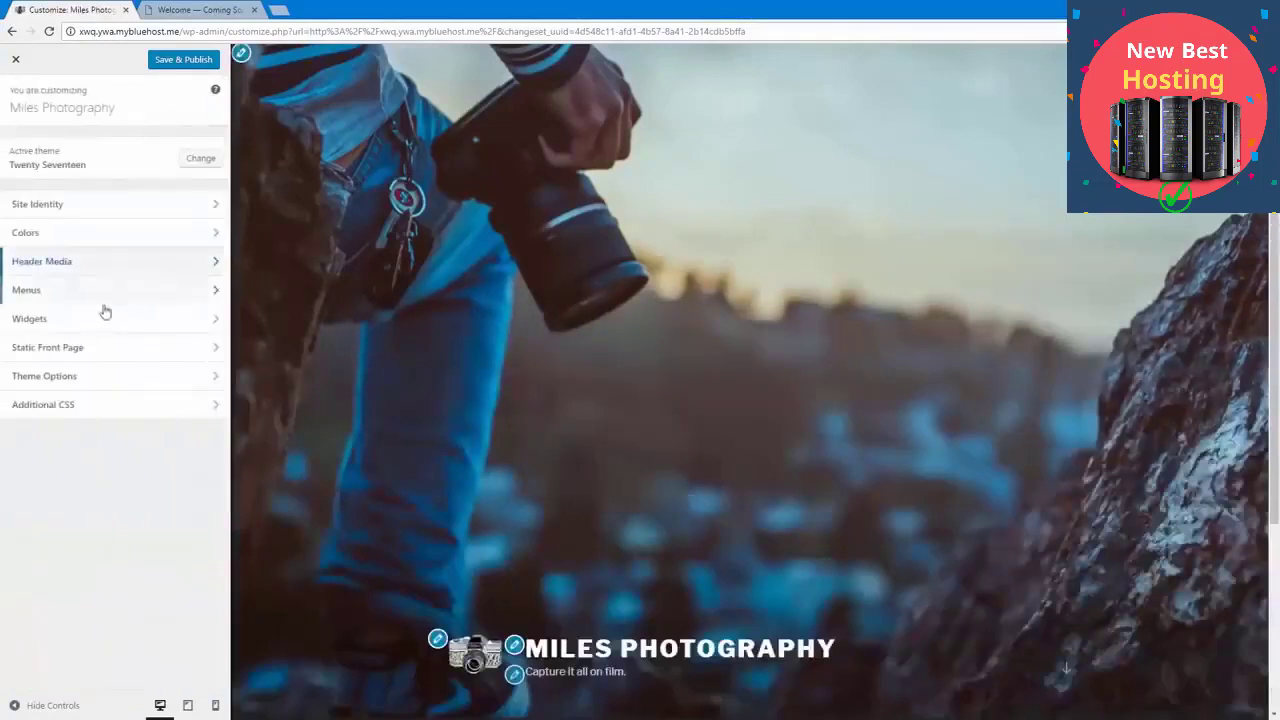
pyautogui.click(103, 295)
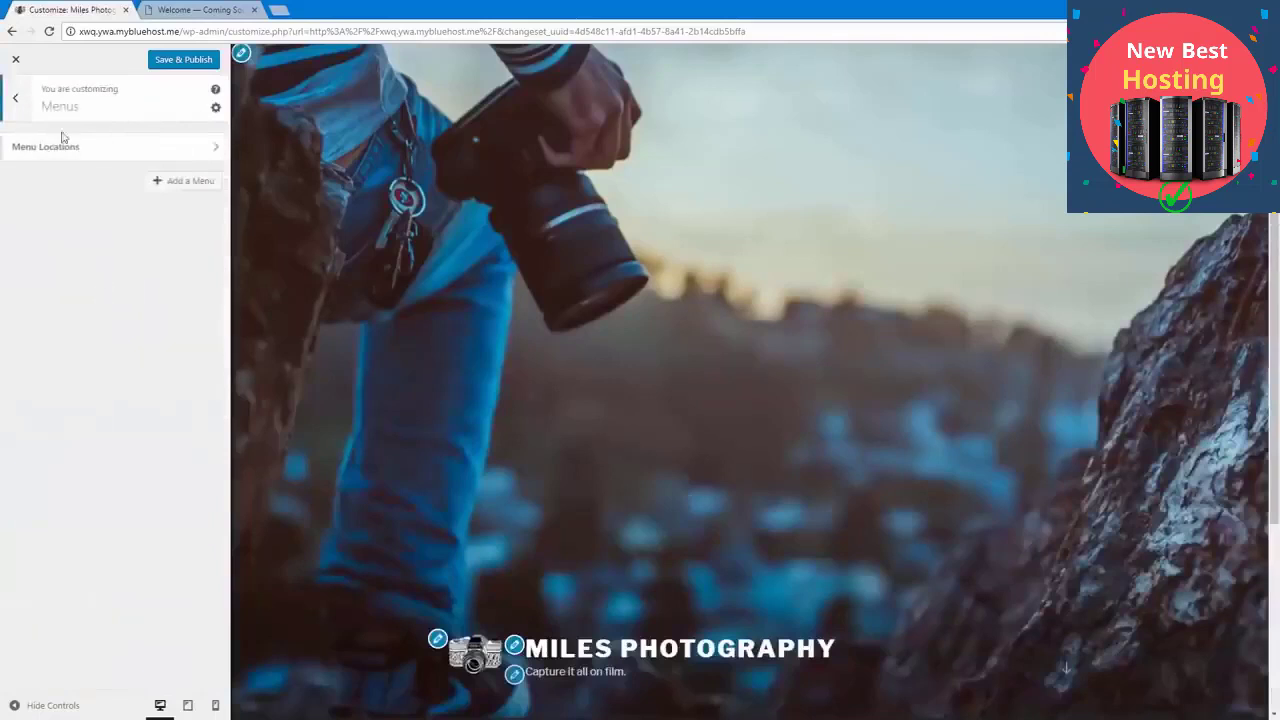
pyautogui.click(17, 98)
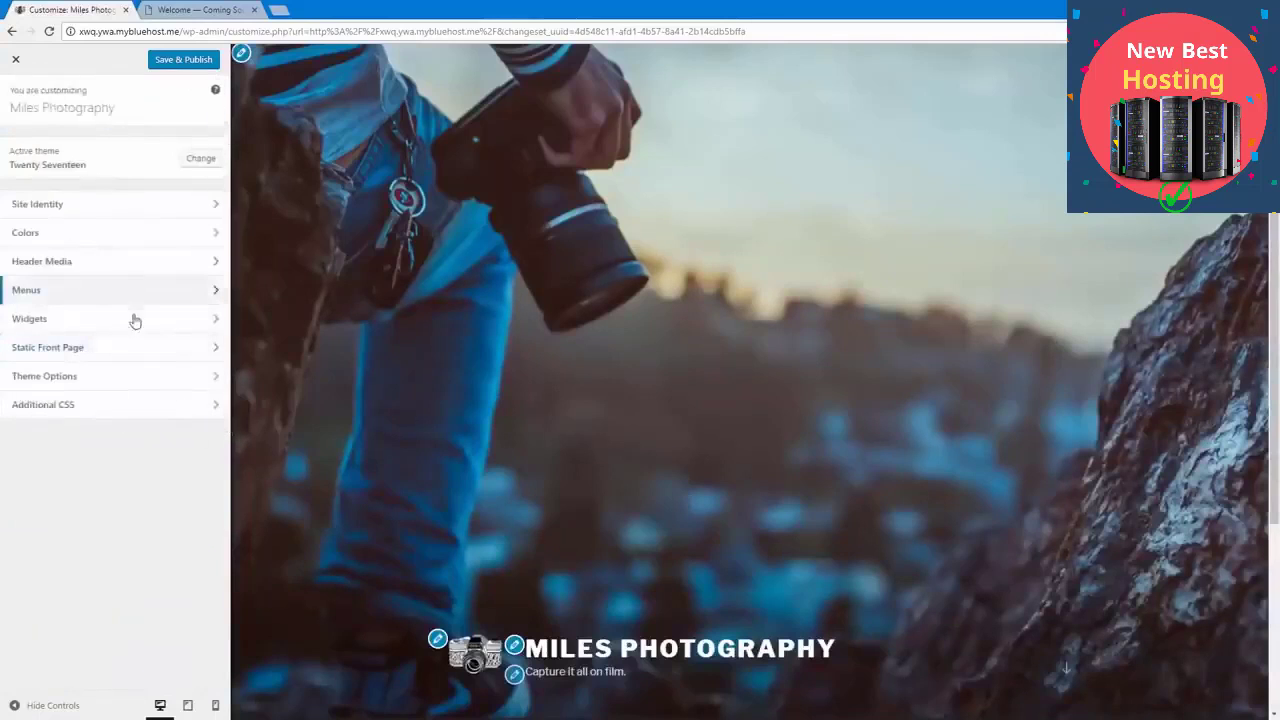
# Step: Feature the Contact Me page in Front Page Section 1 through the theme options, check it in the preview, and publish the changes
pyautogui.click(129, 375)
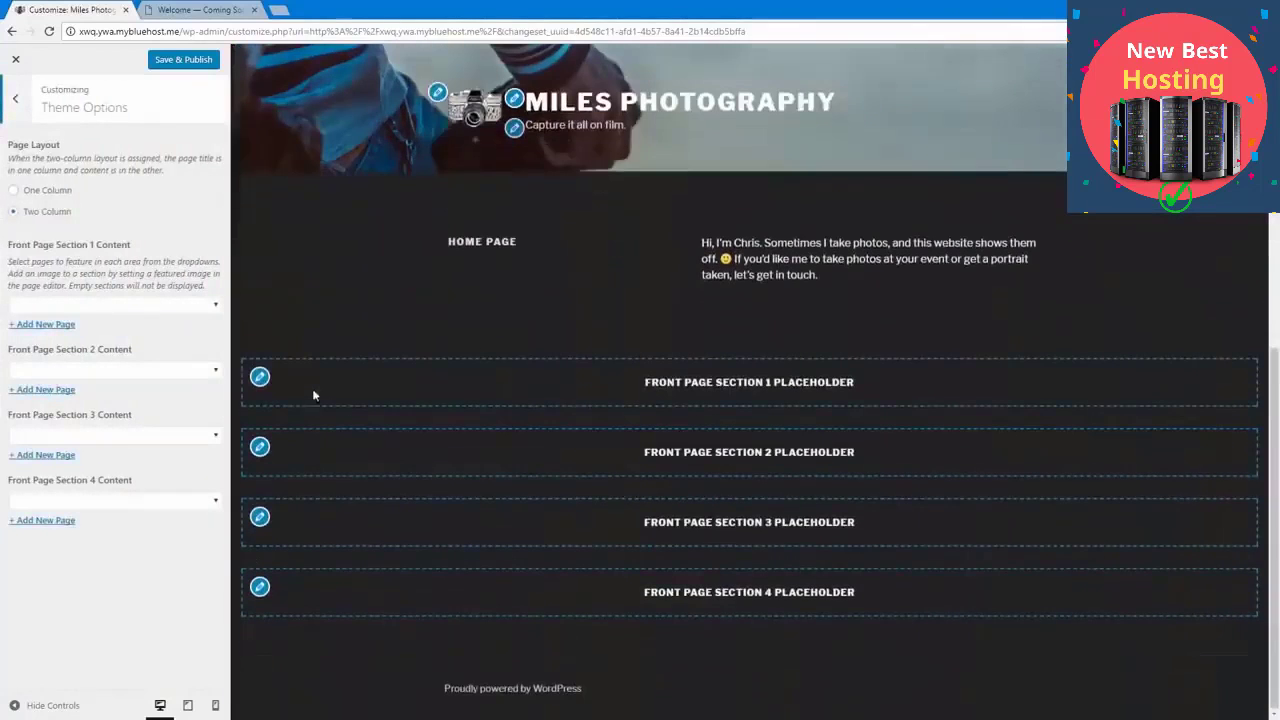
pyautogui.click(143, 305)
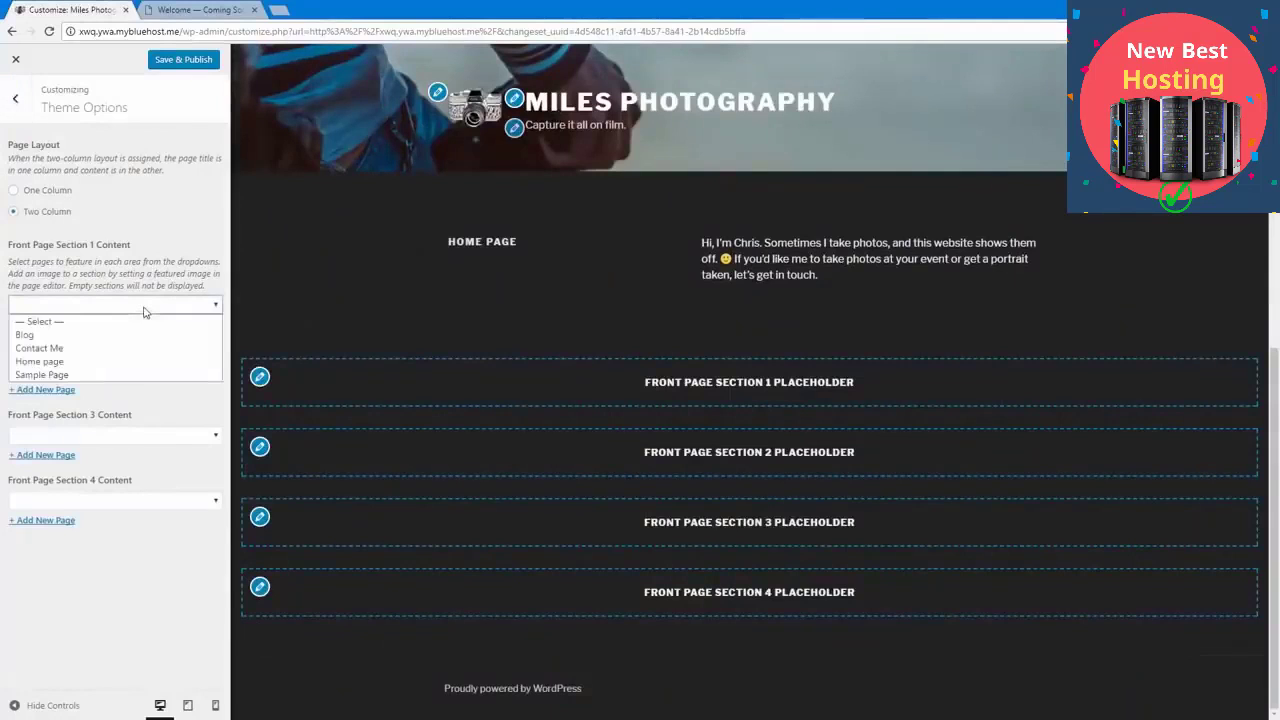
pyautogui.click(125, 348)
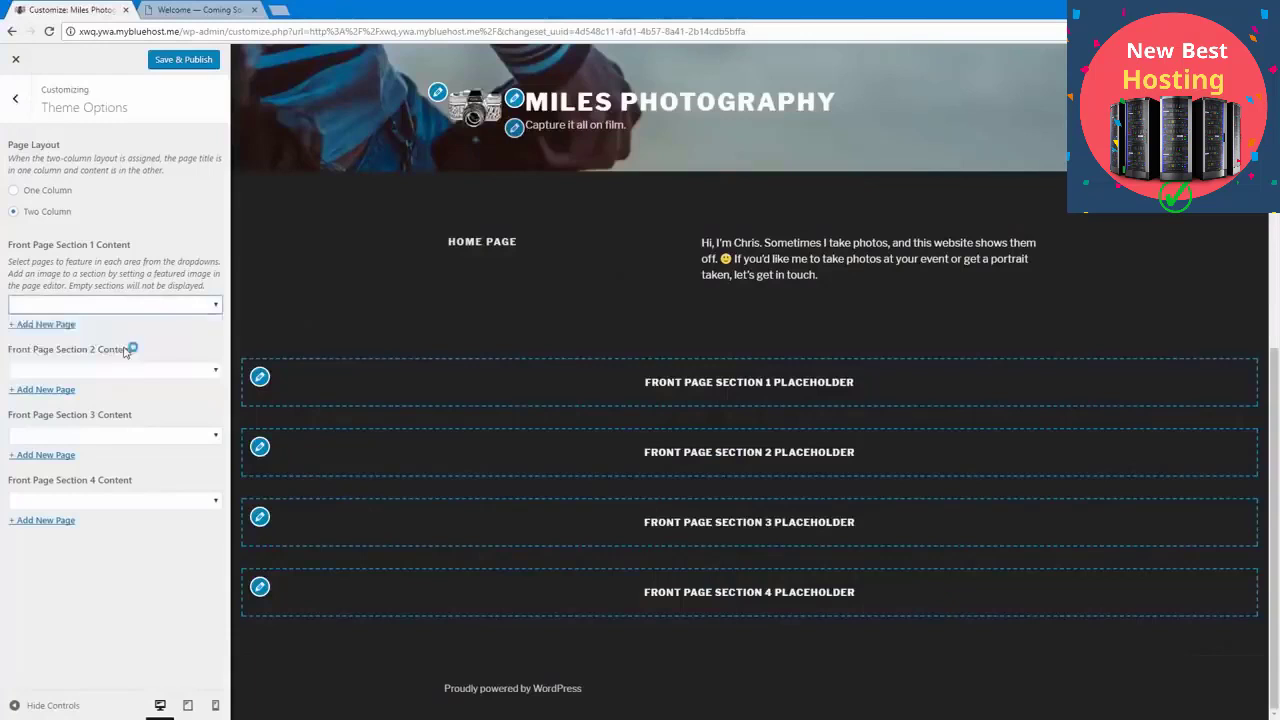
pyautogui.scroll(-5, 472, 431)
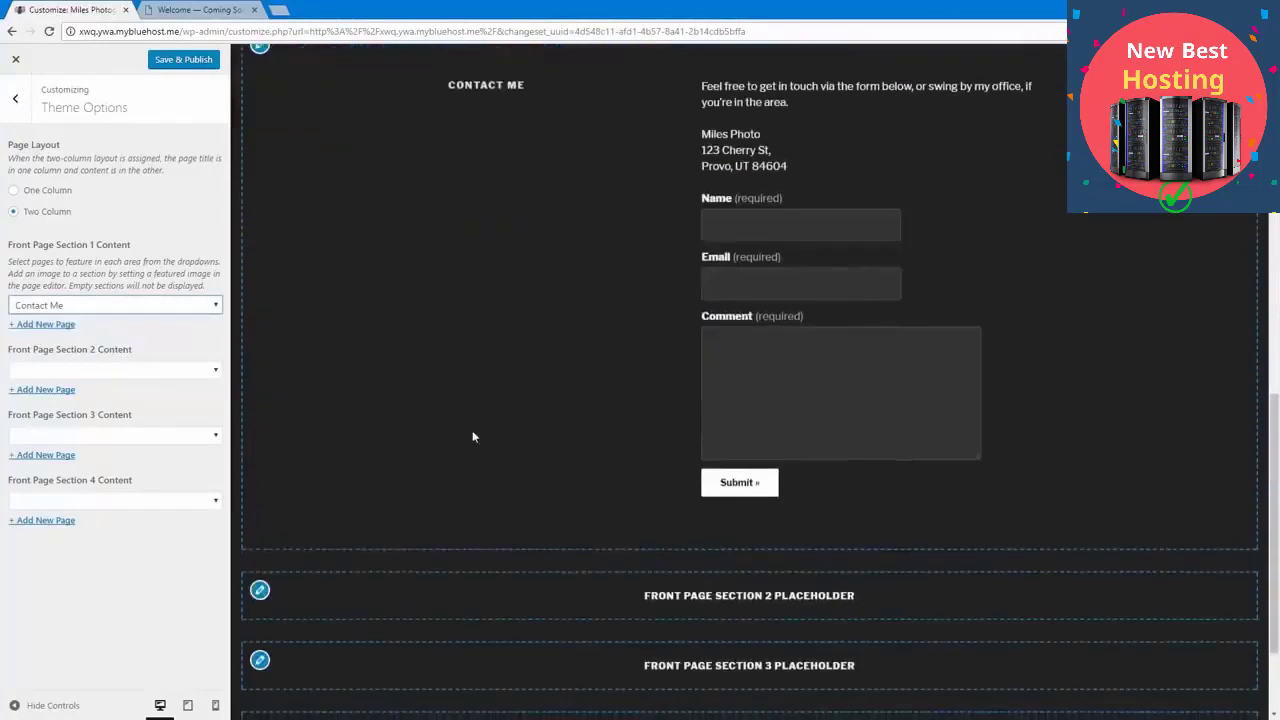
pyautogui.scroll(10, 394, 486)
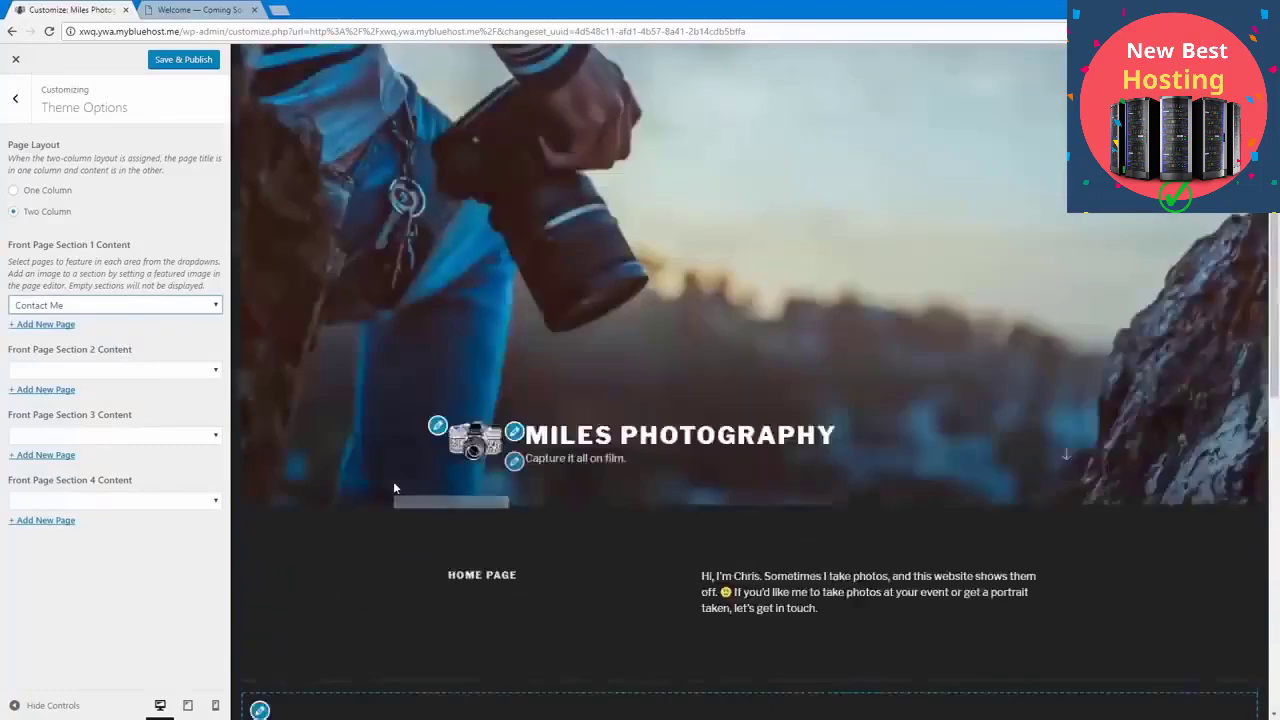
pyautogui.scroll(-8, 393, 481)
pyautogui.scroll(4, 393, 481)
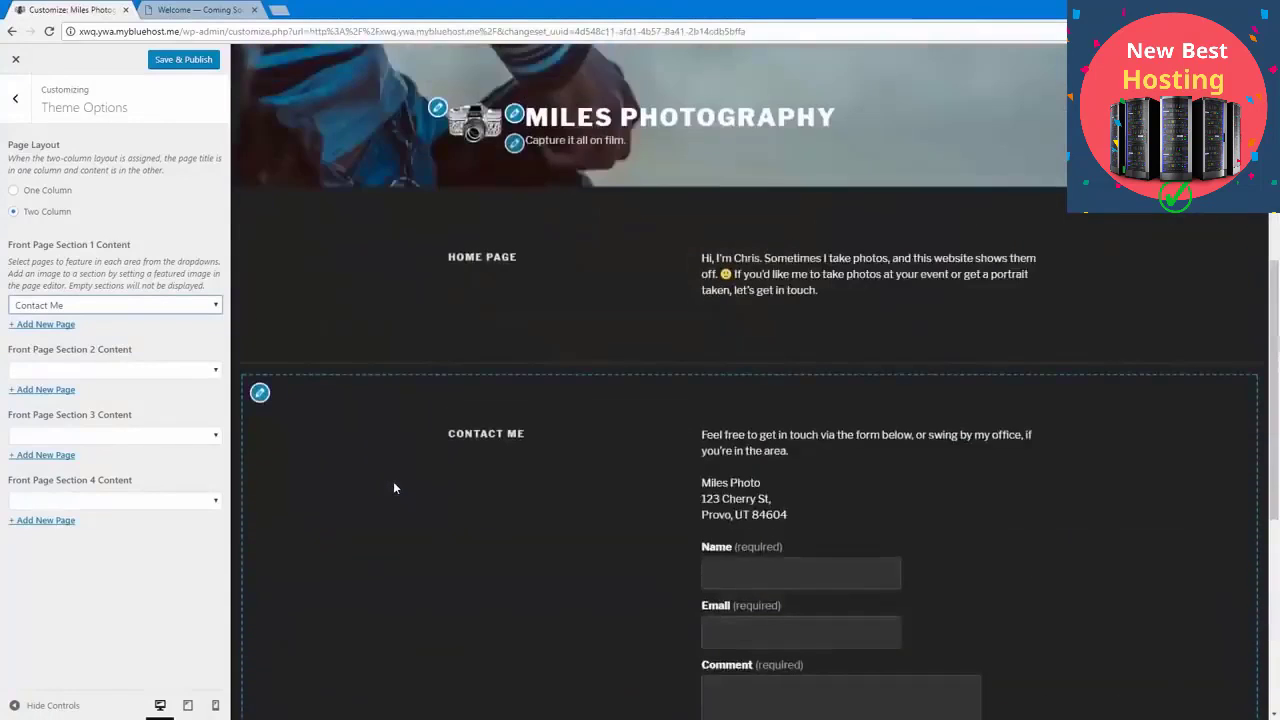
pyautogui.scroll(-2, 394, 487)
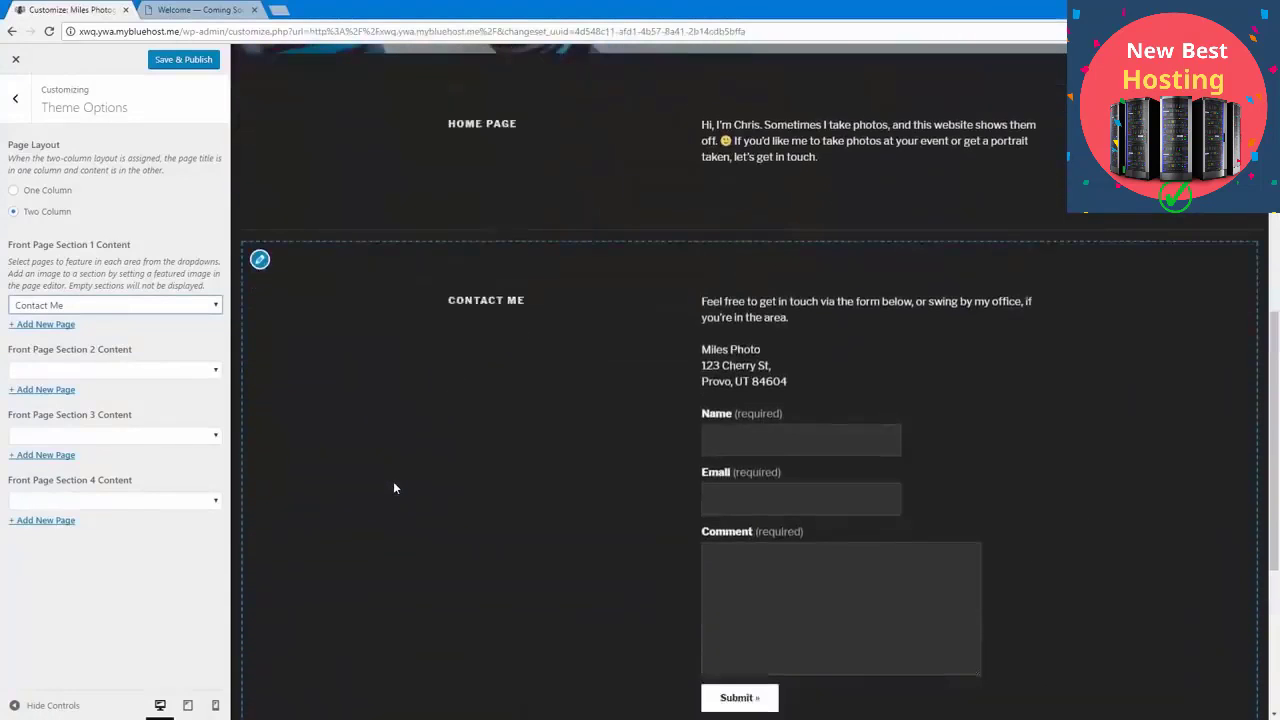
pyautogui.click(189, 62)
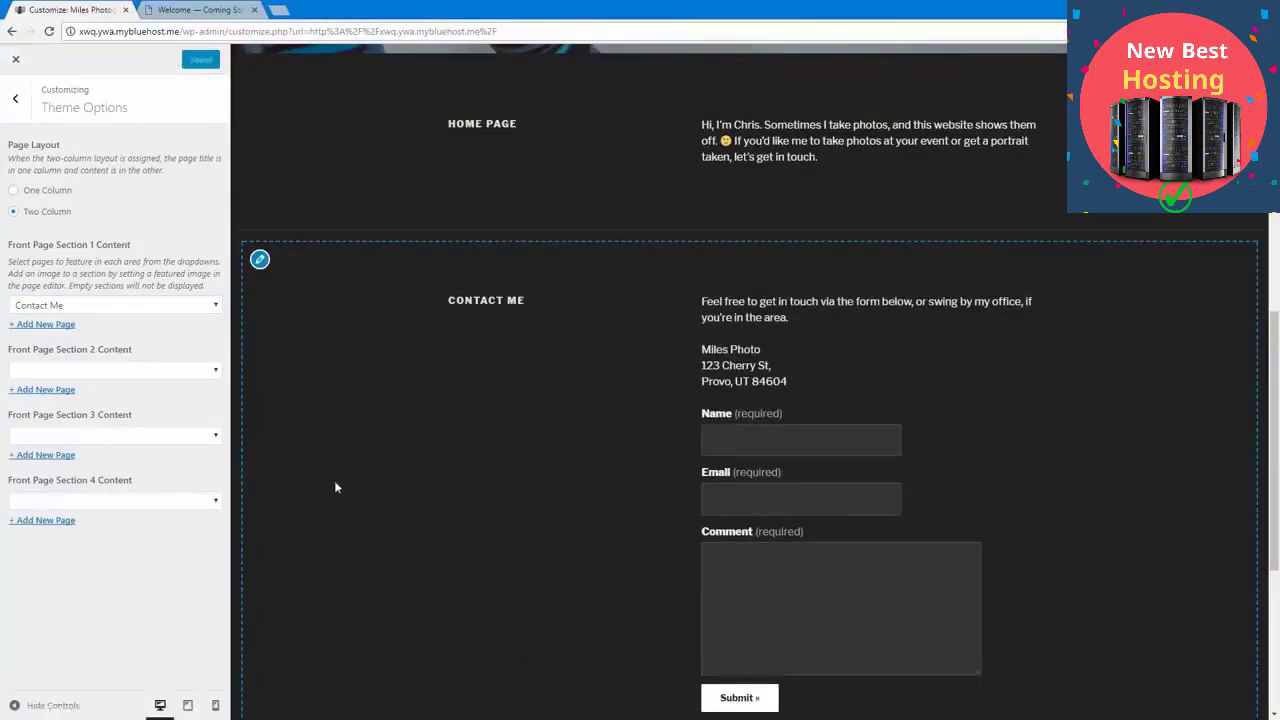
# Step: Close the Customizer and review the live front page with its header, Home Page and Contact Me sections
pyautogui.scroll(3, 339, 495)
pyautogui.scroll(-6, 268, 510)
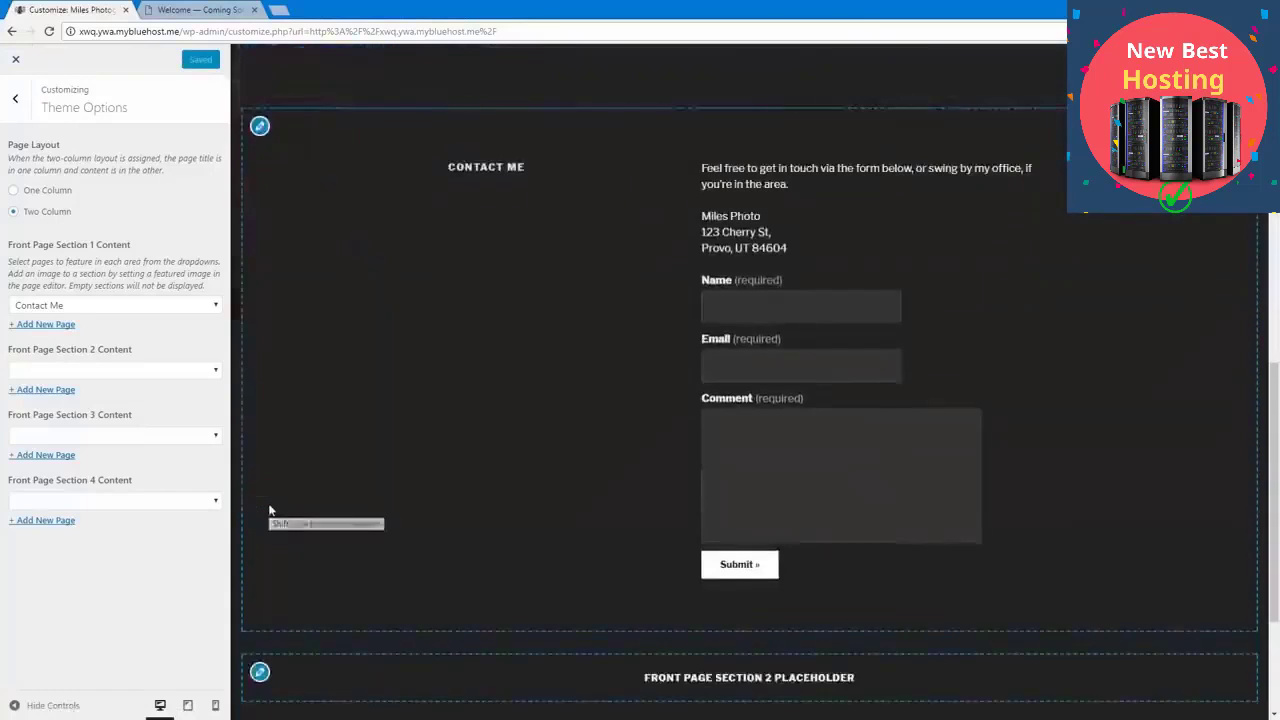
pyautogui.scroll(4, 268, 510)
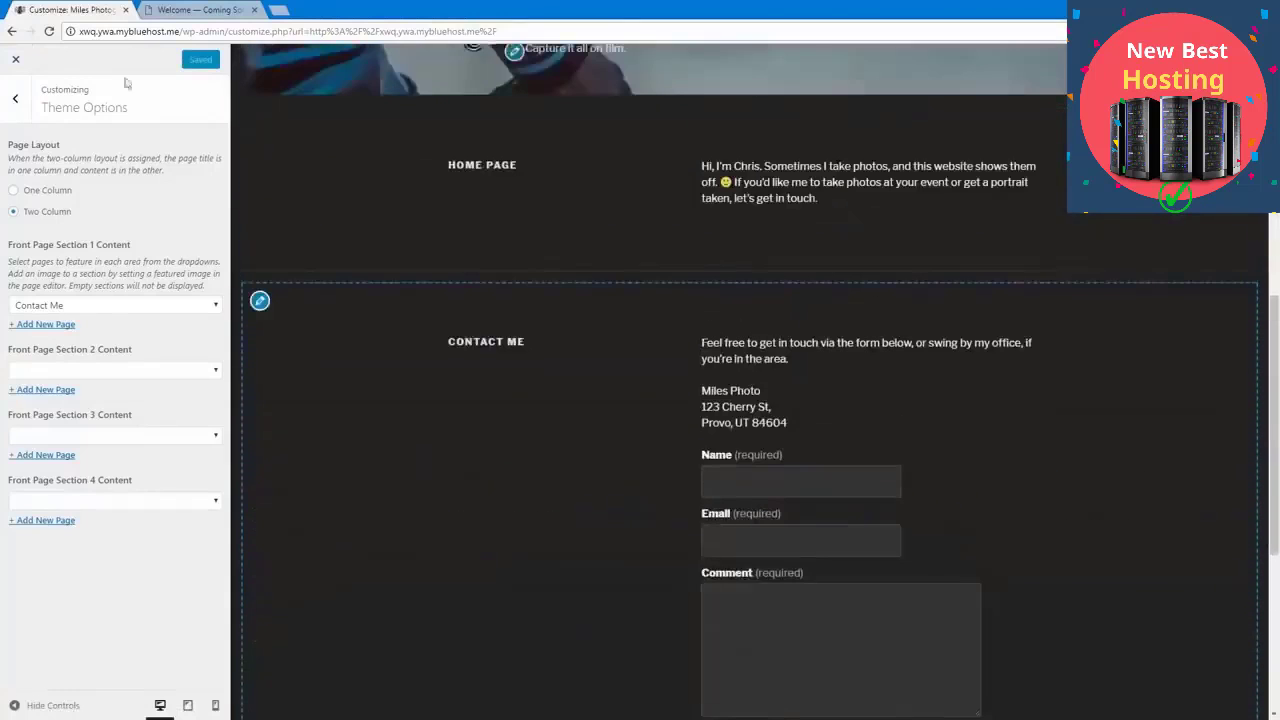
pyautogui.click(15, 59)
pyautogui.scroll(-10, 363, 381)
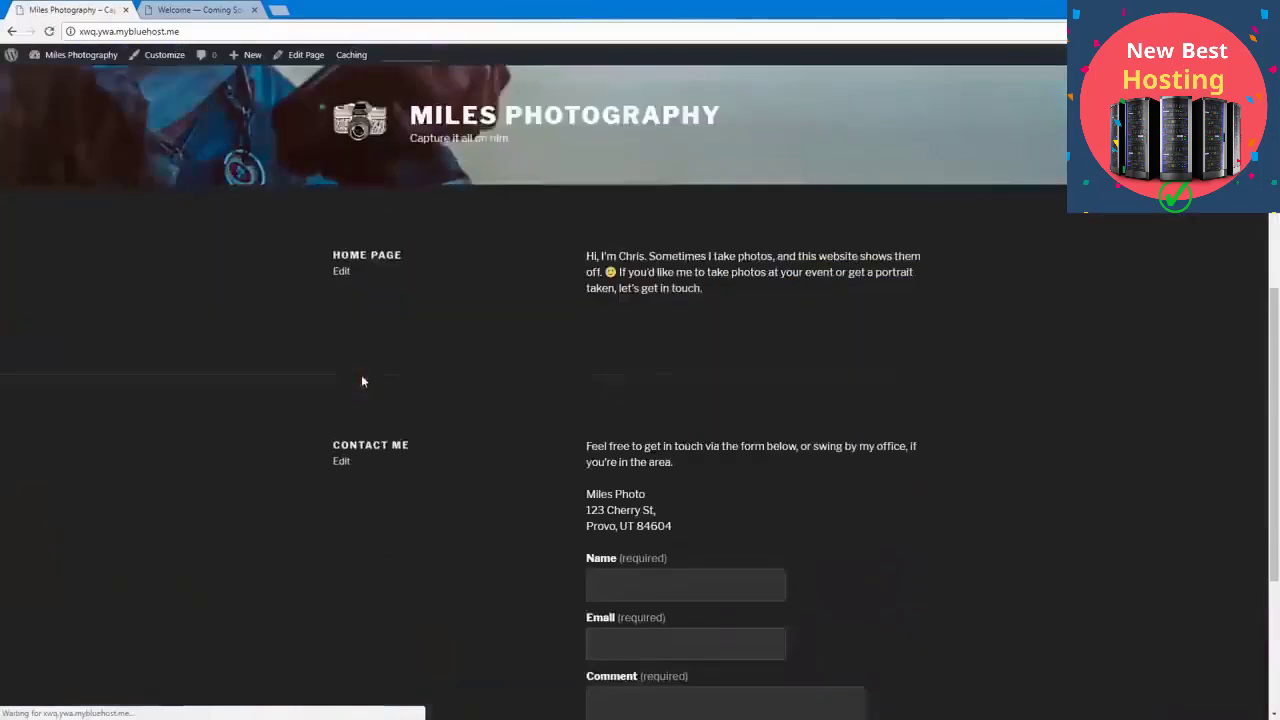
pyautogui.scroll(10, 363, 381)
pyautogui.scroll(-7, 362, 381)
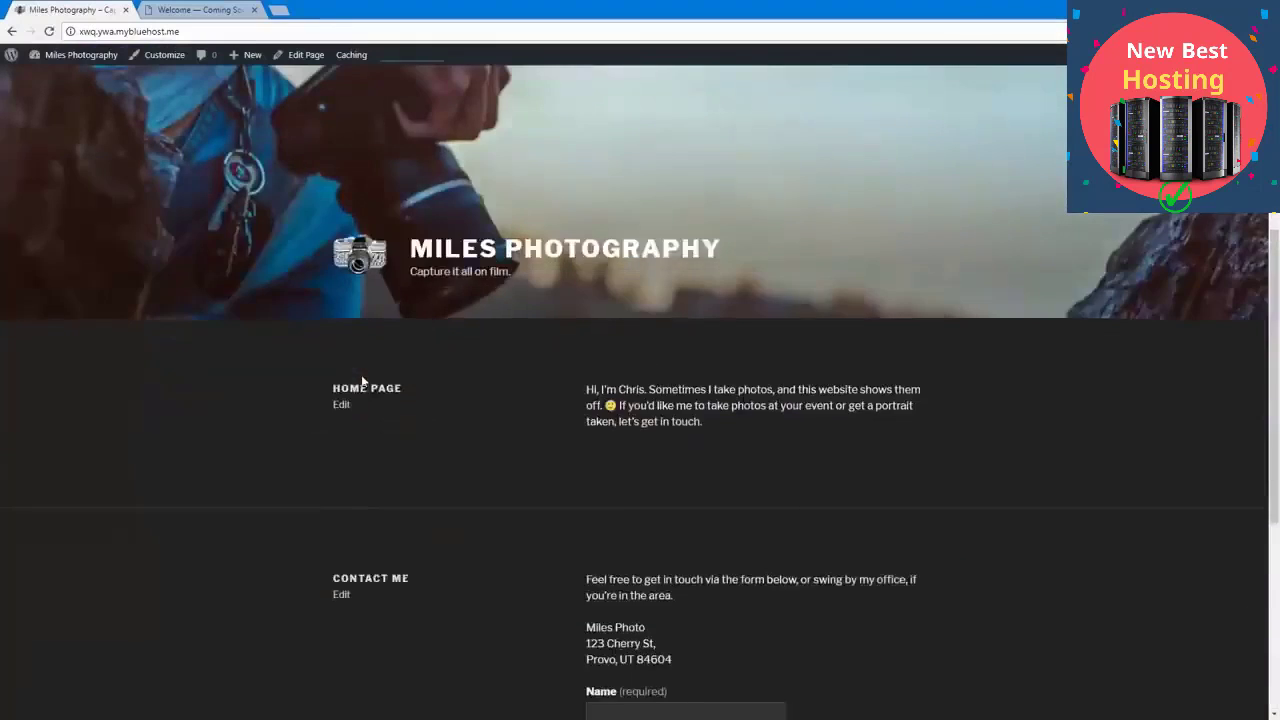
pyautogui.scroll(2, 362, 381)
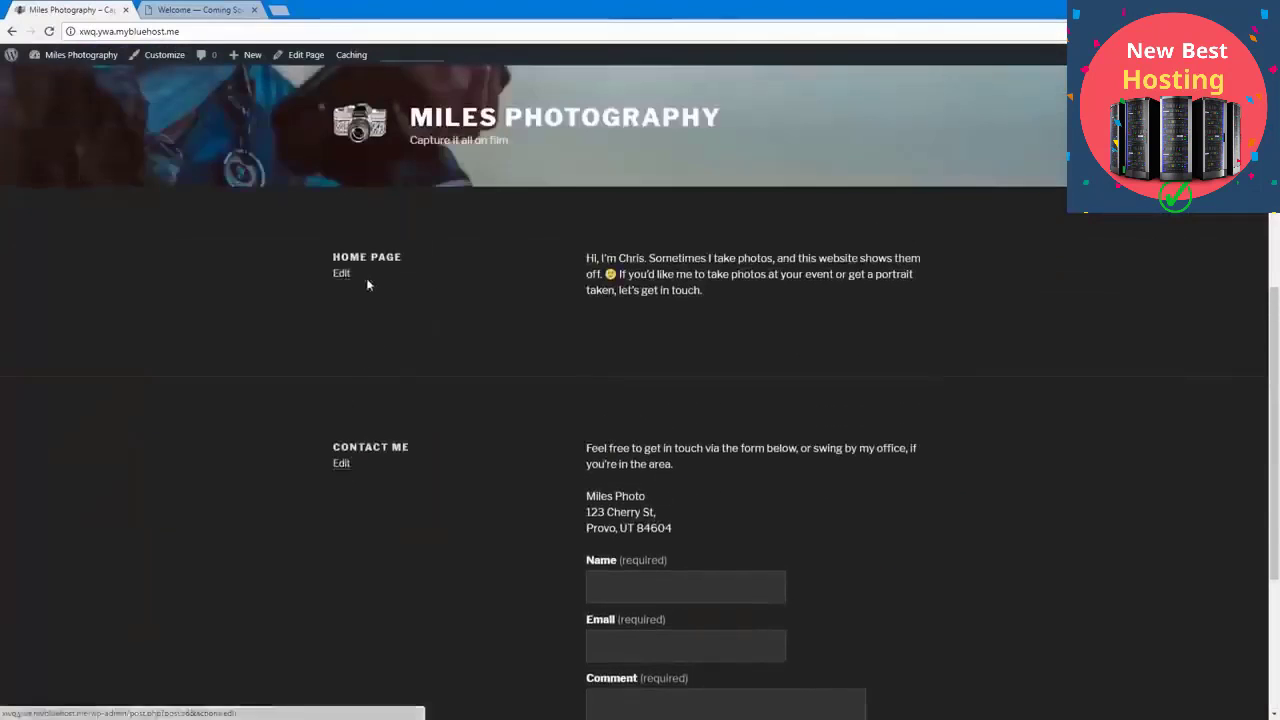
# Step: Open the Home page for editing and replace its title with "Hi, I'm" followed by the owner's first name
pyautogui.click(341, 273)
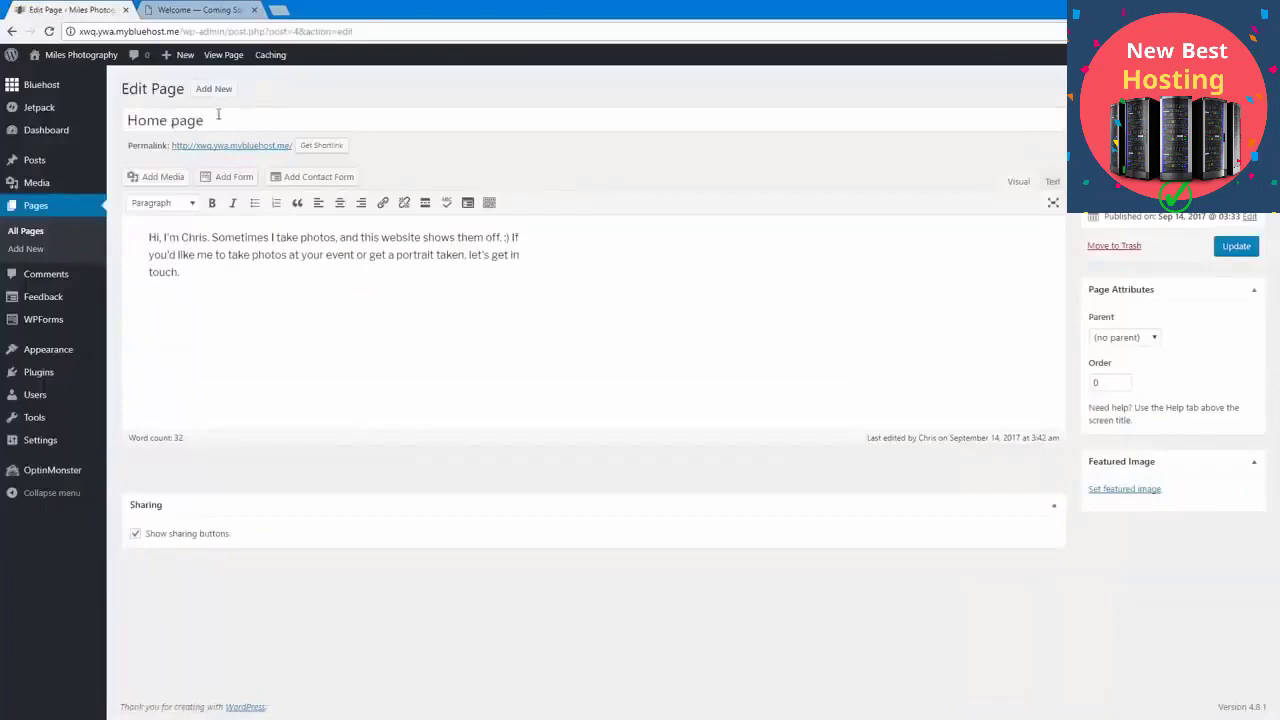
pyautogui.click(12, 31)
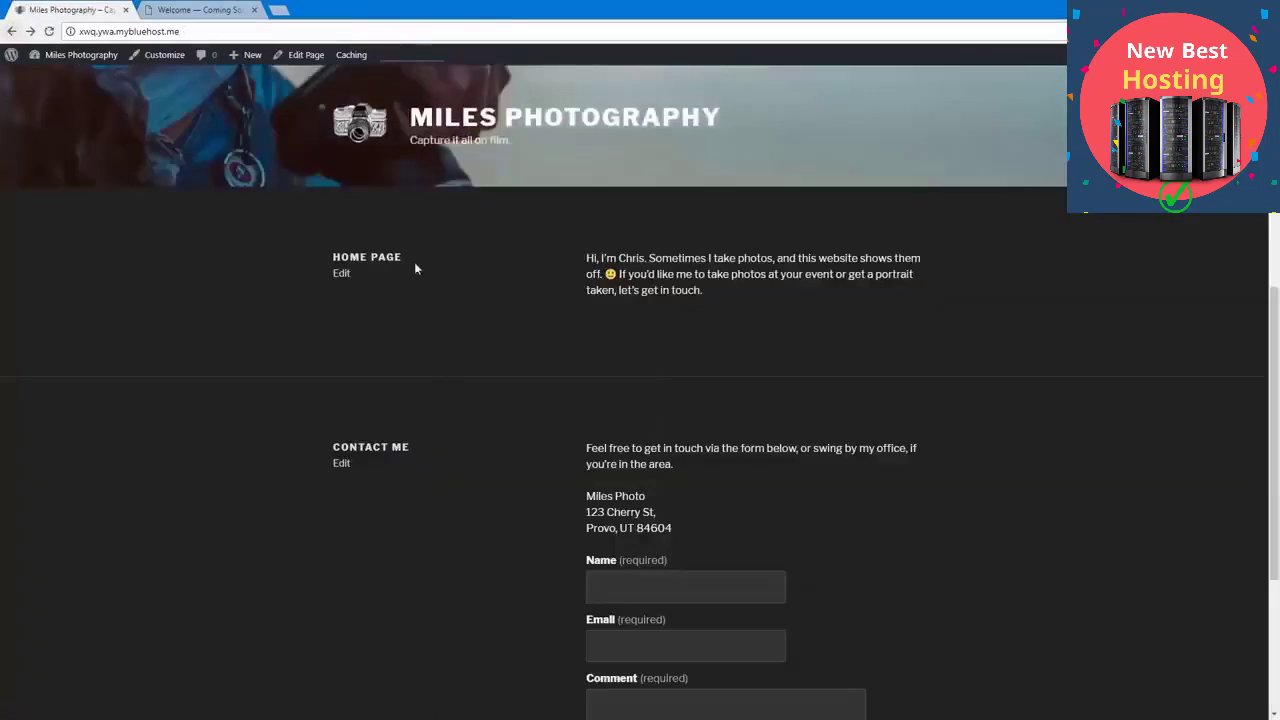
pyautogui.click(344, 276)
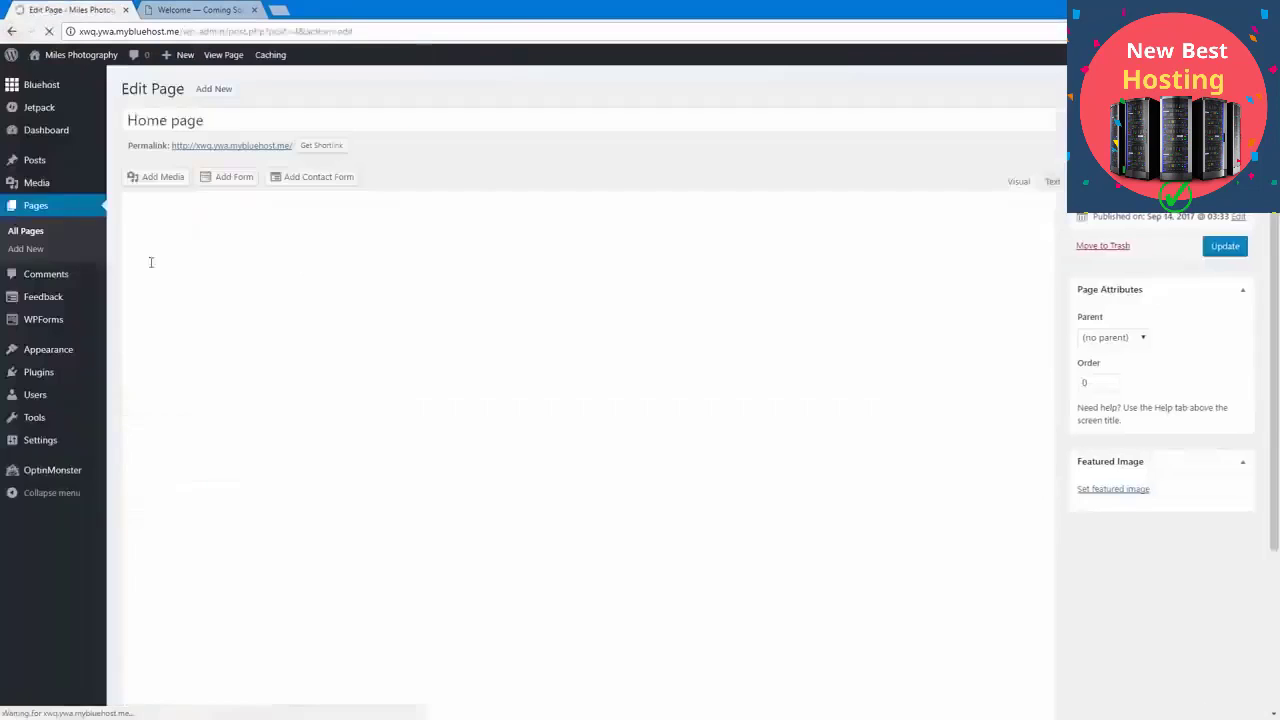
pyautogui.moveTo(126, 121); pyautogui.dragTo(474, 360)
pyautogui.write('Hi')
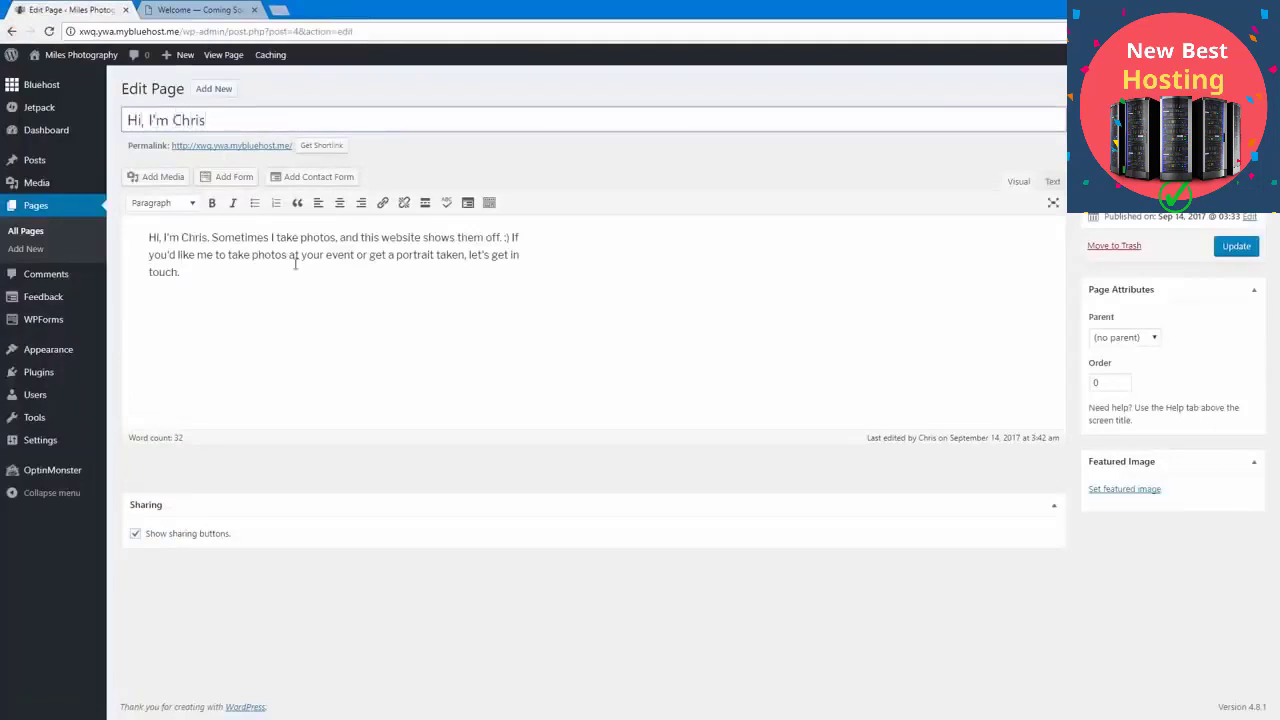
pyautogui.write(", I'm Chris")
# Step: Delete the opening greeting sentence from the page's body text and update the page
pyautogui.moveTo(211, 237); pyautogui.dragTo(148, 237)
pyautogui.press('BackSpace')
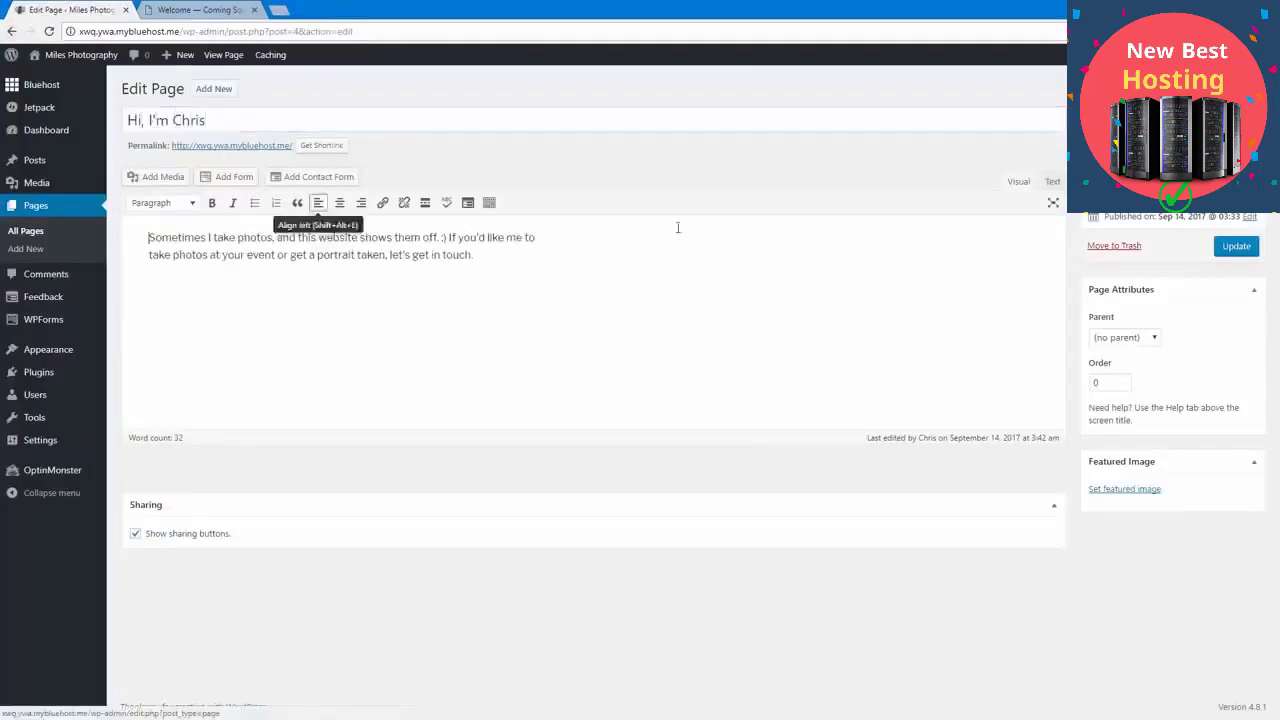
pyautogui.click(1238, 248)
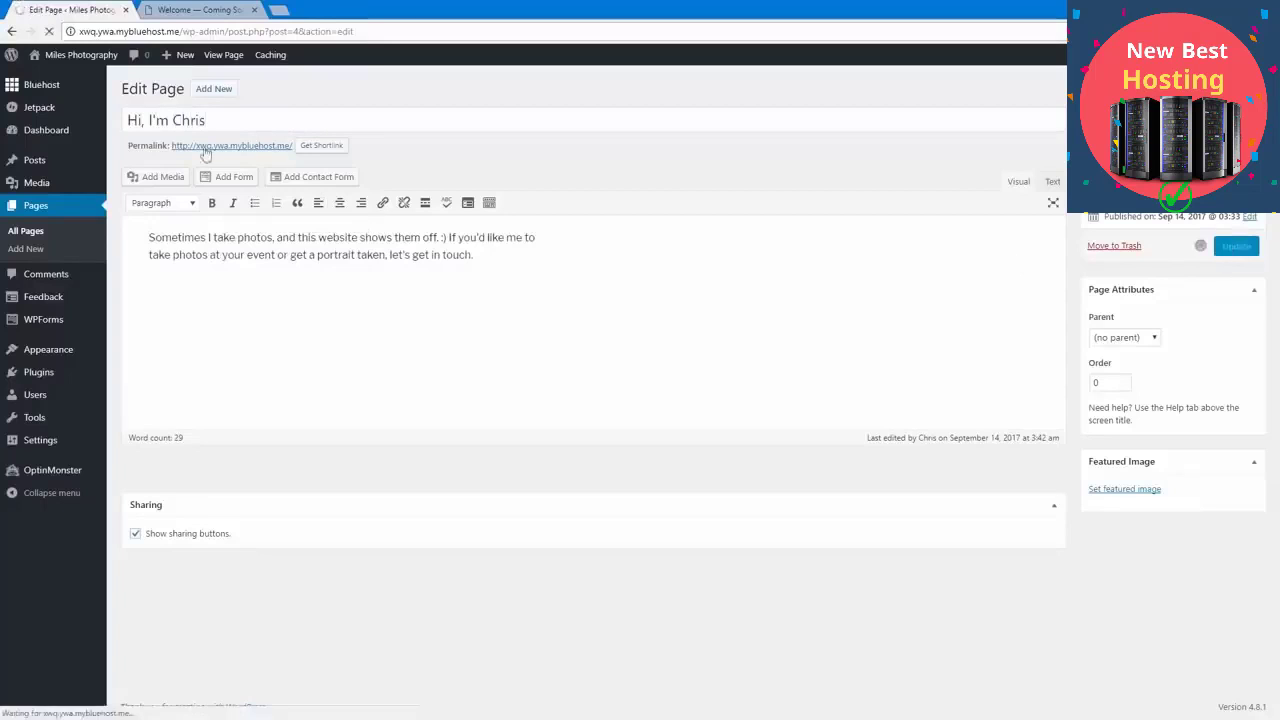
# Step: View the live front page and check the retitled introduction section and the Contact Me section below it
pyautogui.click(221, 190)
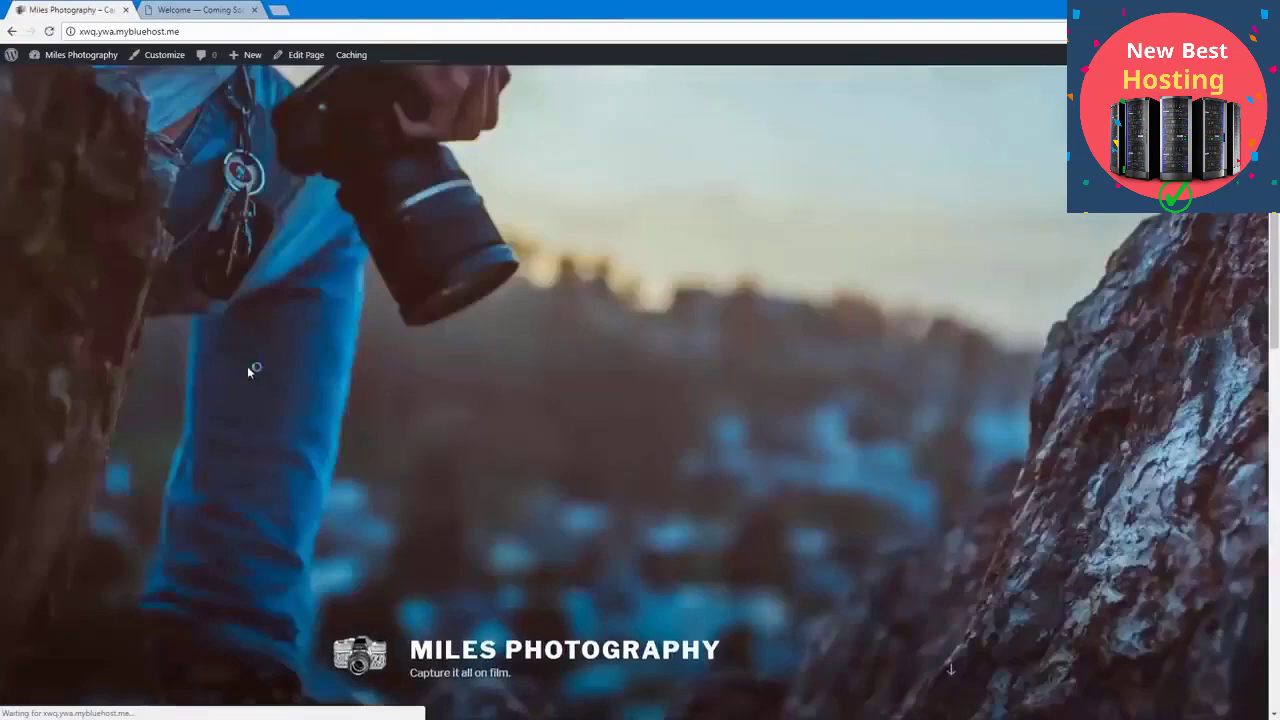
pyautogui.scroll(-4, 248, 368)
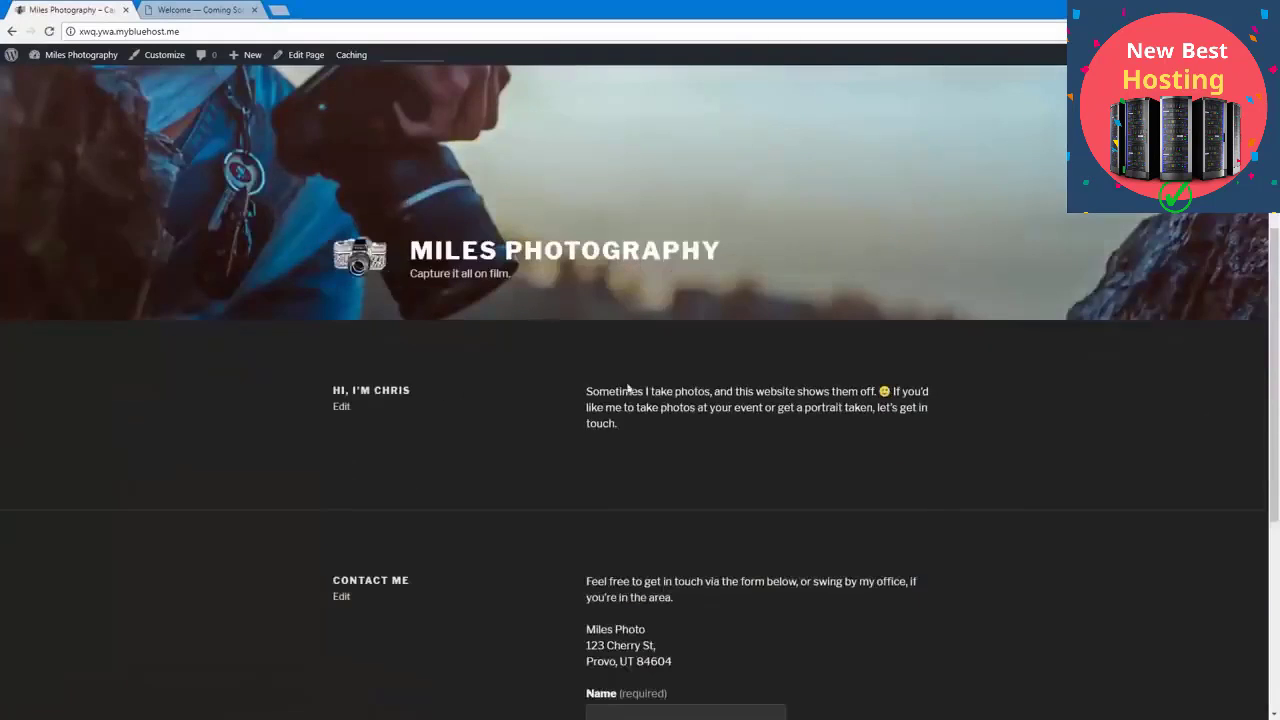
pyautogui.scroll(-3, 425, 380)
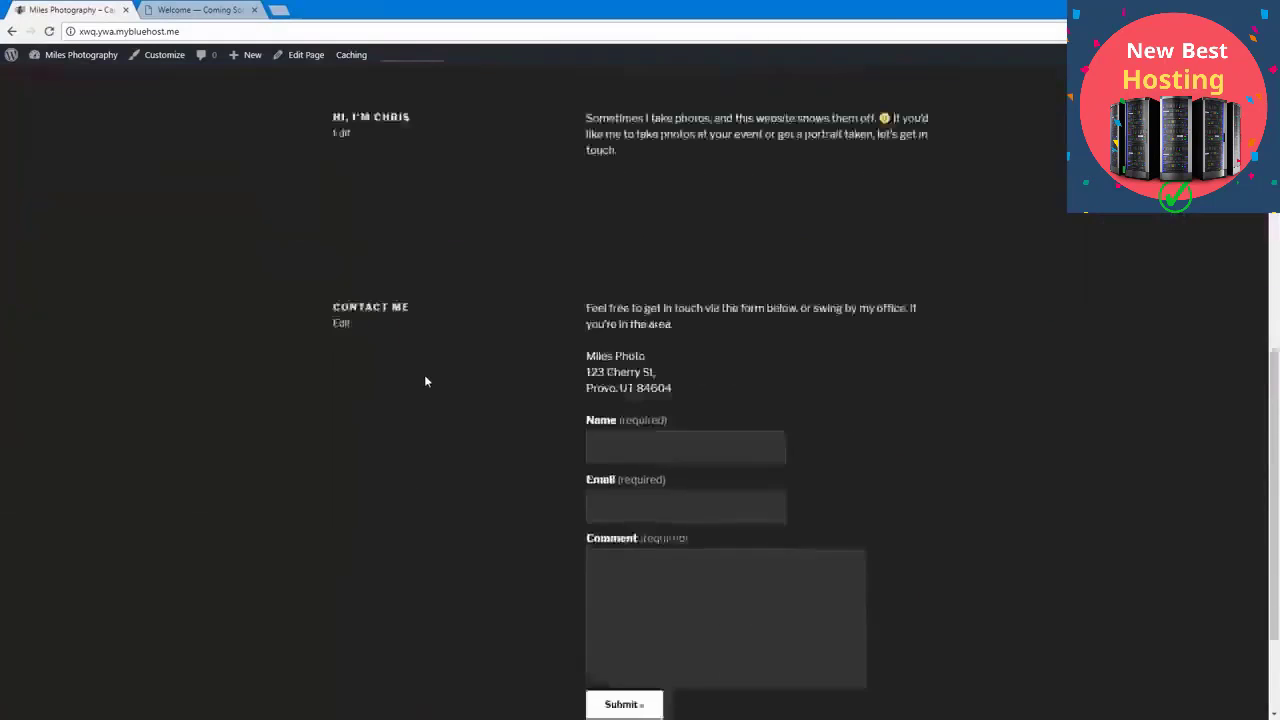
pyautogui.scroll(2, 425, 380)
pyautogui.scroll(-3, 425, 380)
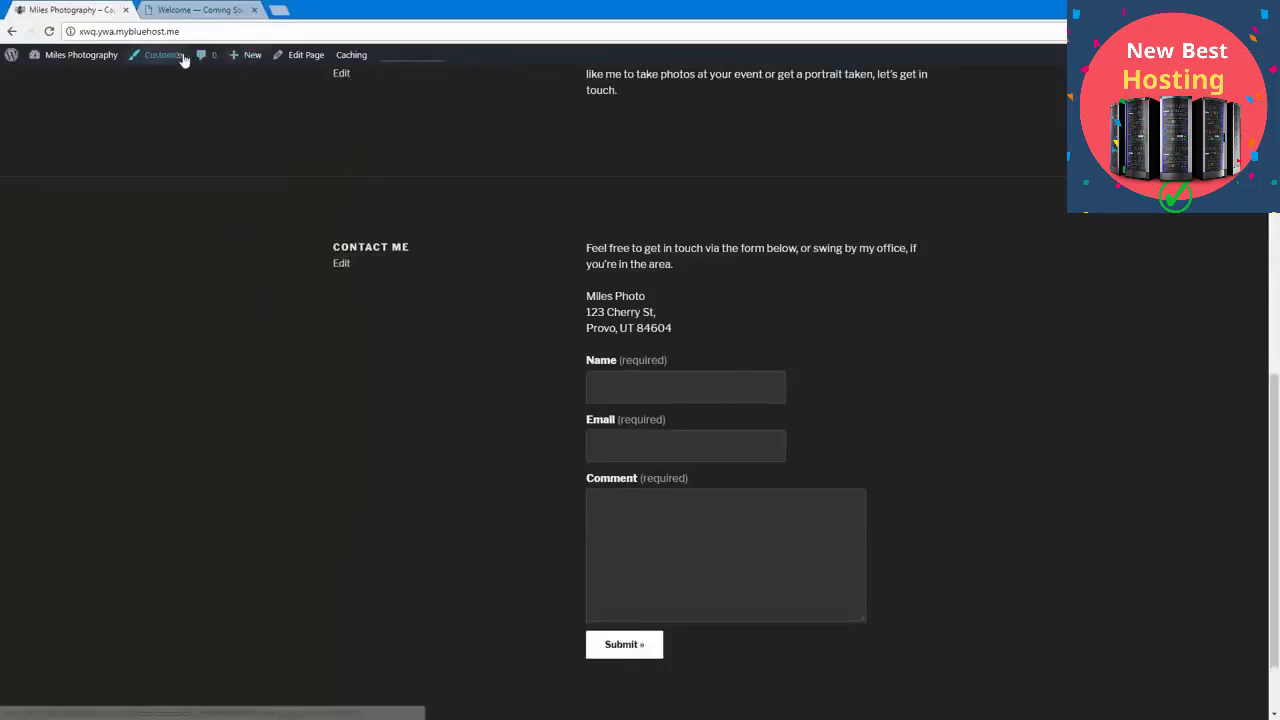
# Step: Upload DCIM_0184.jpg as the featured image of the Contact Me page and update the page
pyautogui.click(341, 264)
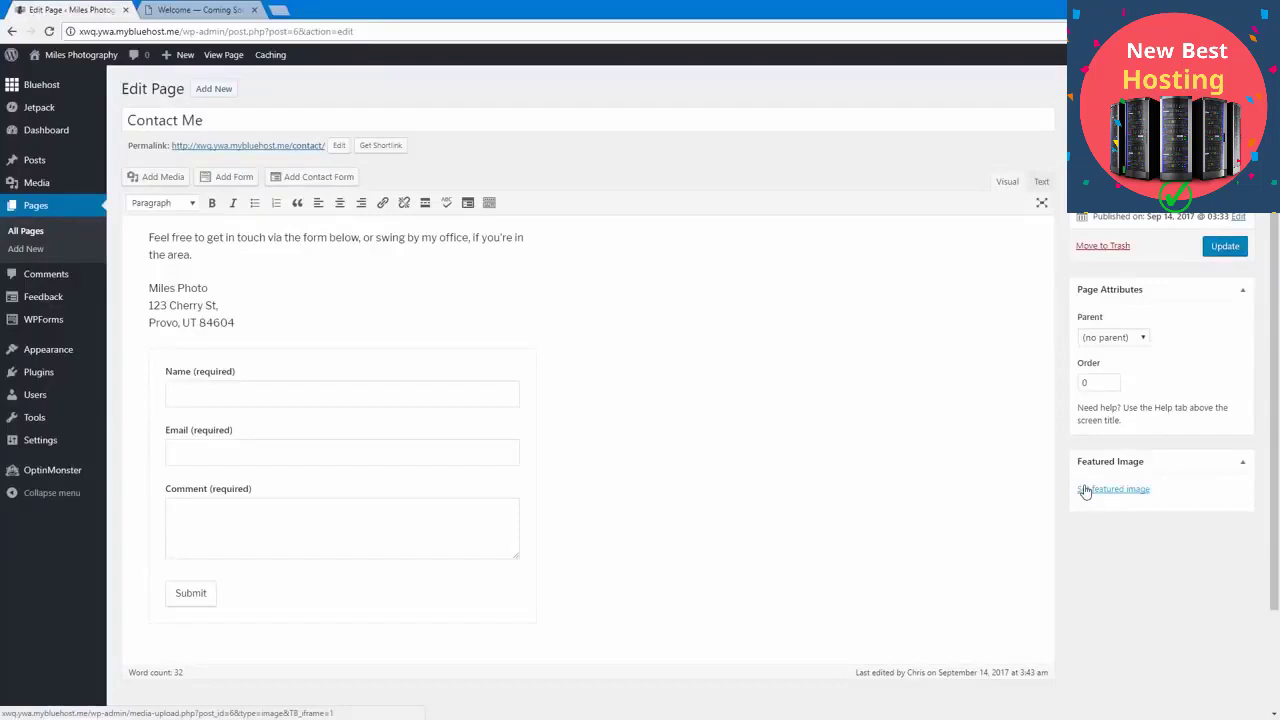
pyautogui.click(1085, 490)
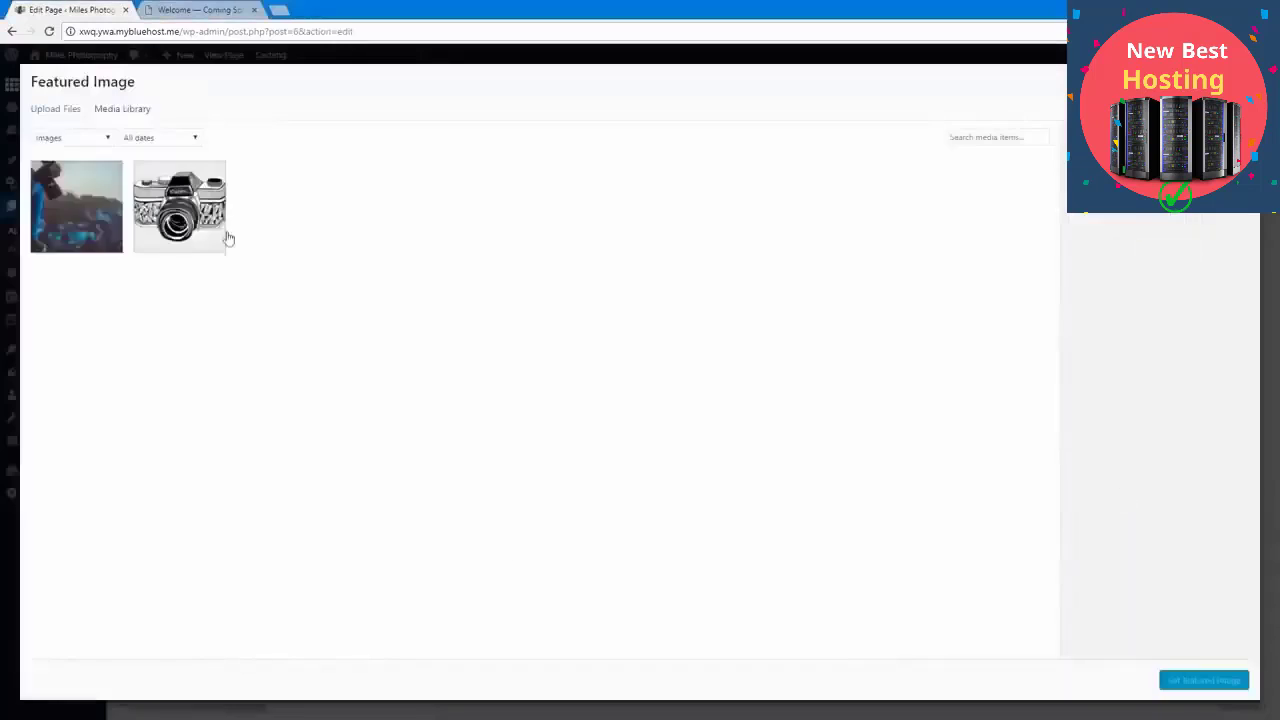
pyautogui.click(57, 110)
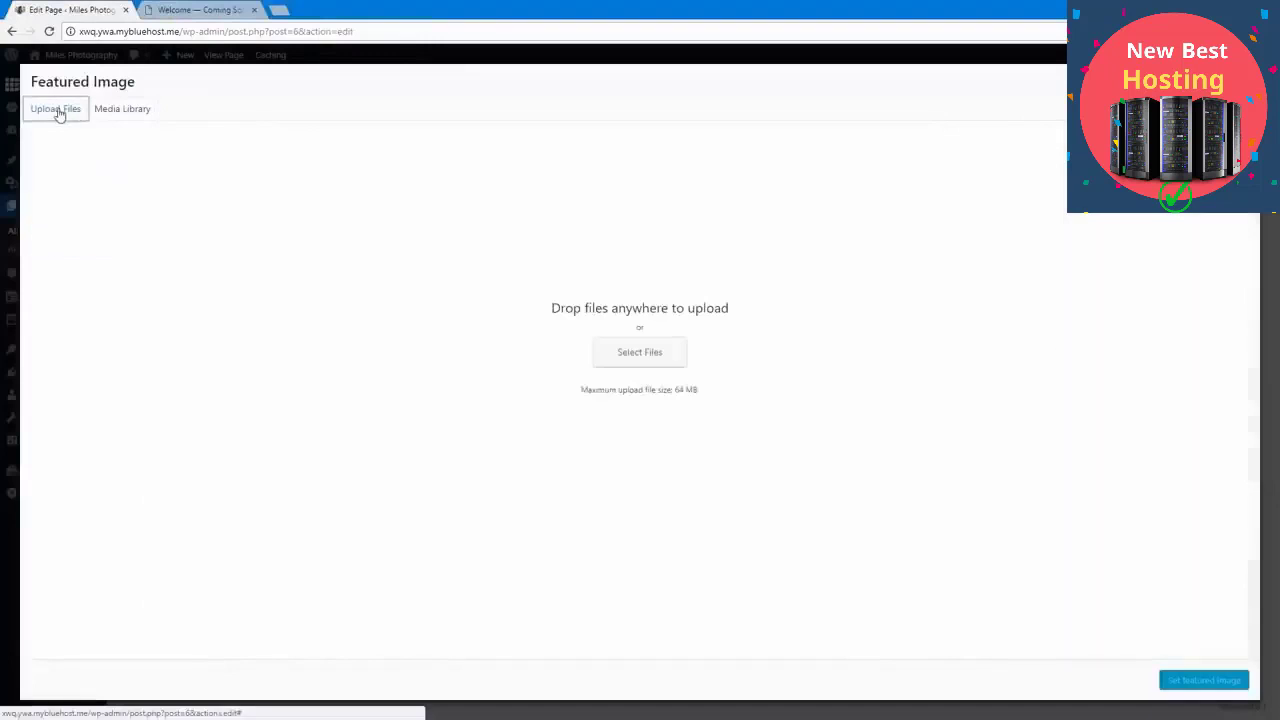
pyautogui.click(632, 358)
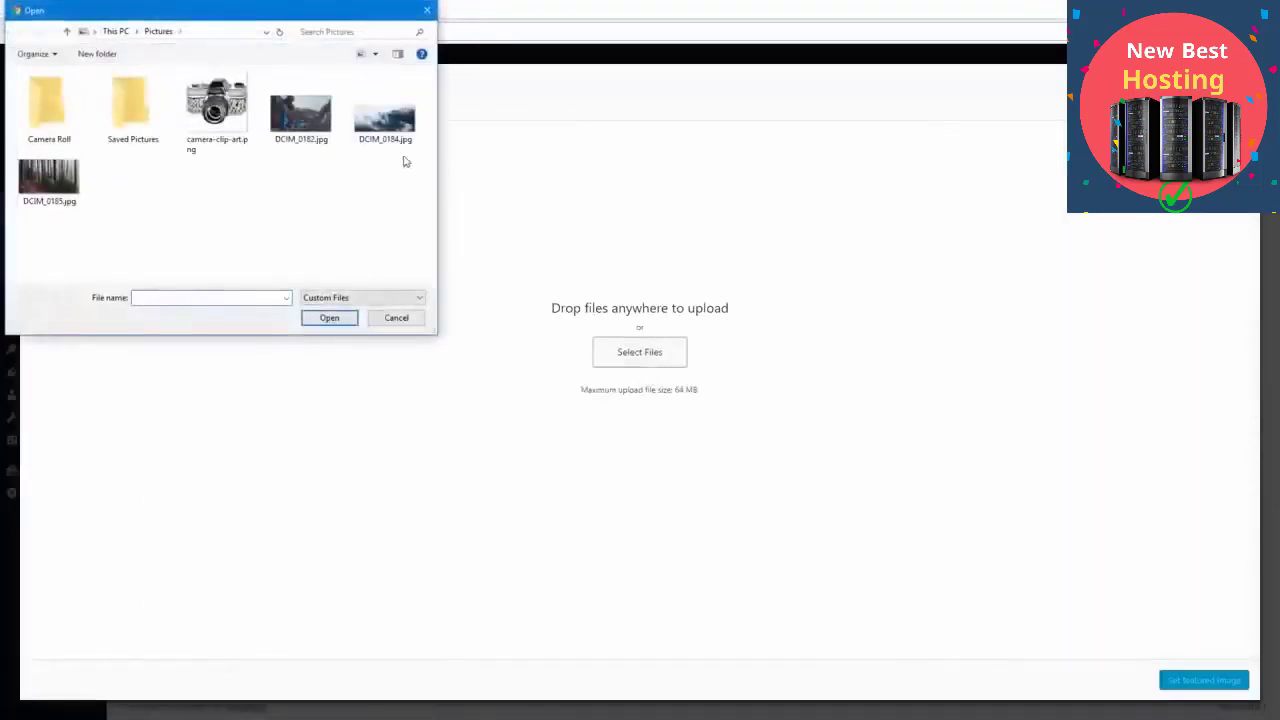
pyautogui.doubleClick(381, 122)
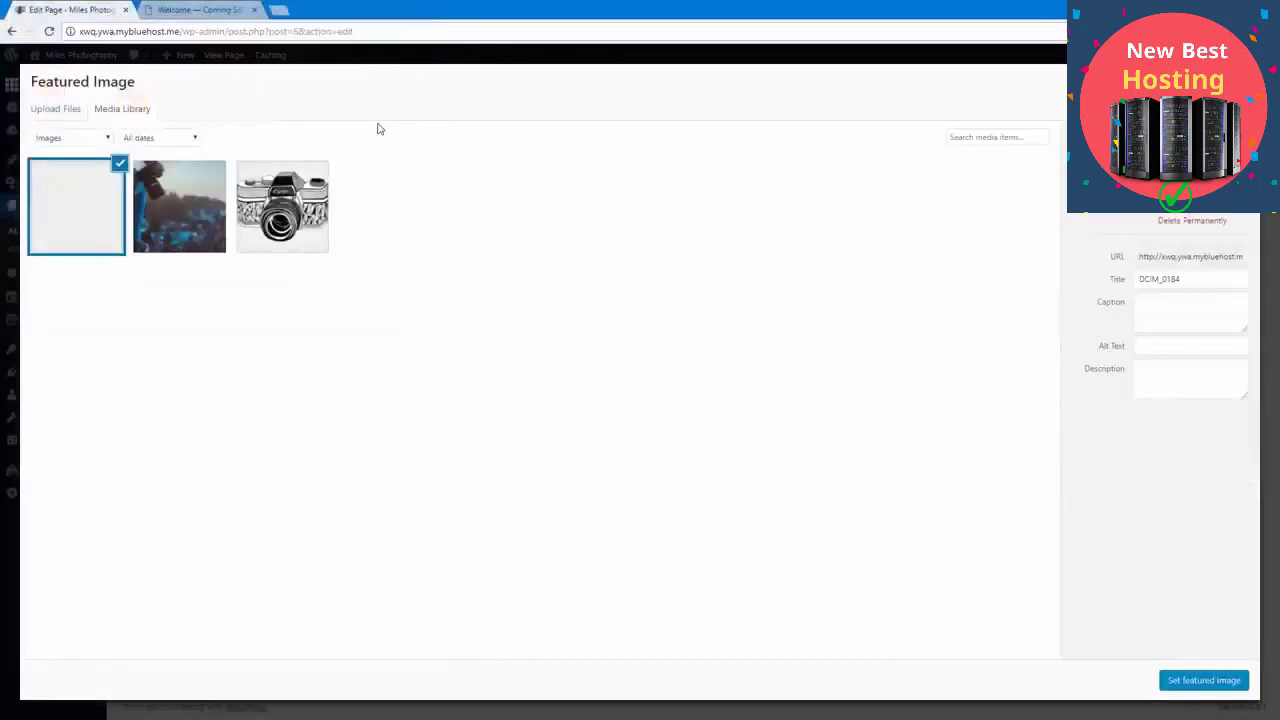
pyautogui.click(1178, 686)
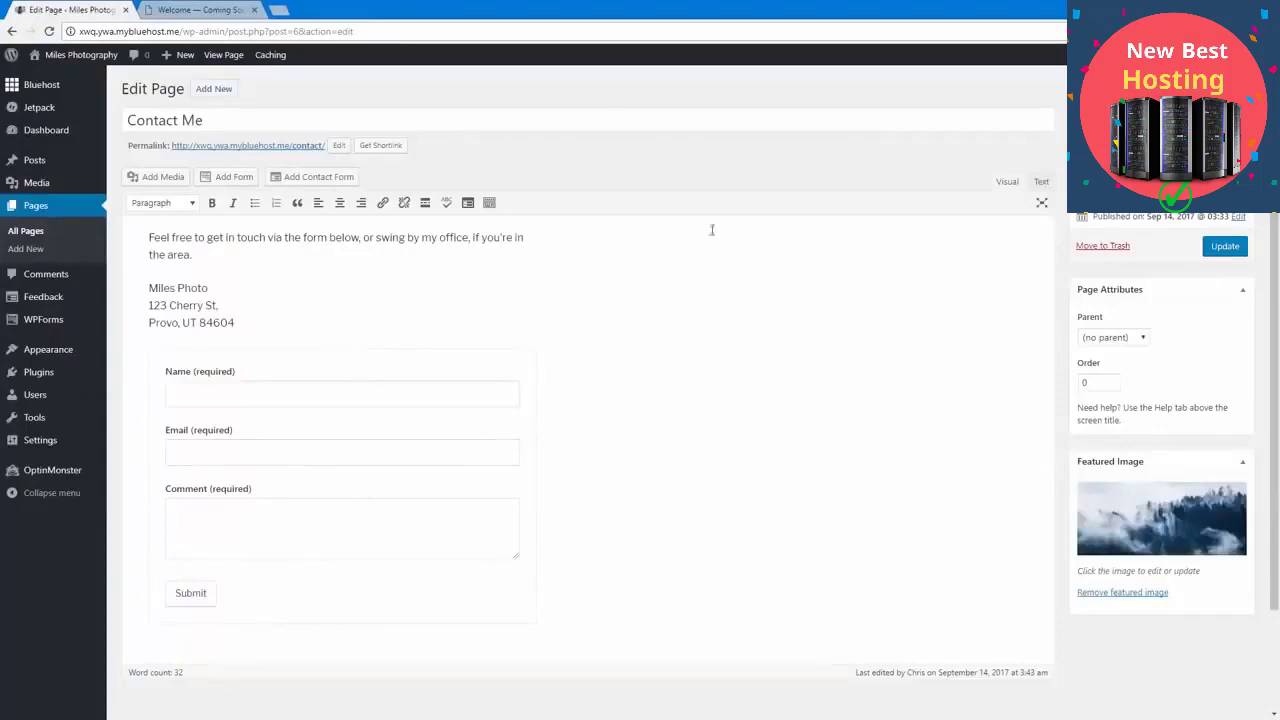
pyautogui.click(1224, 247)
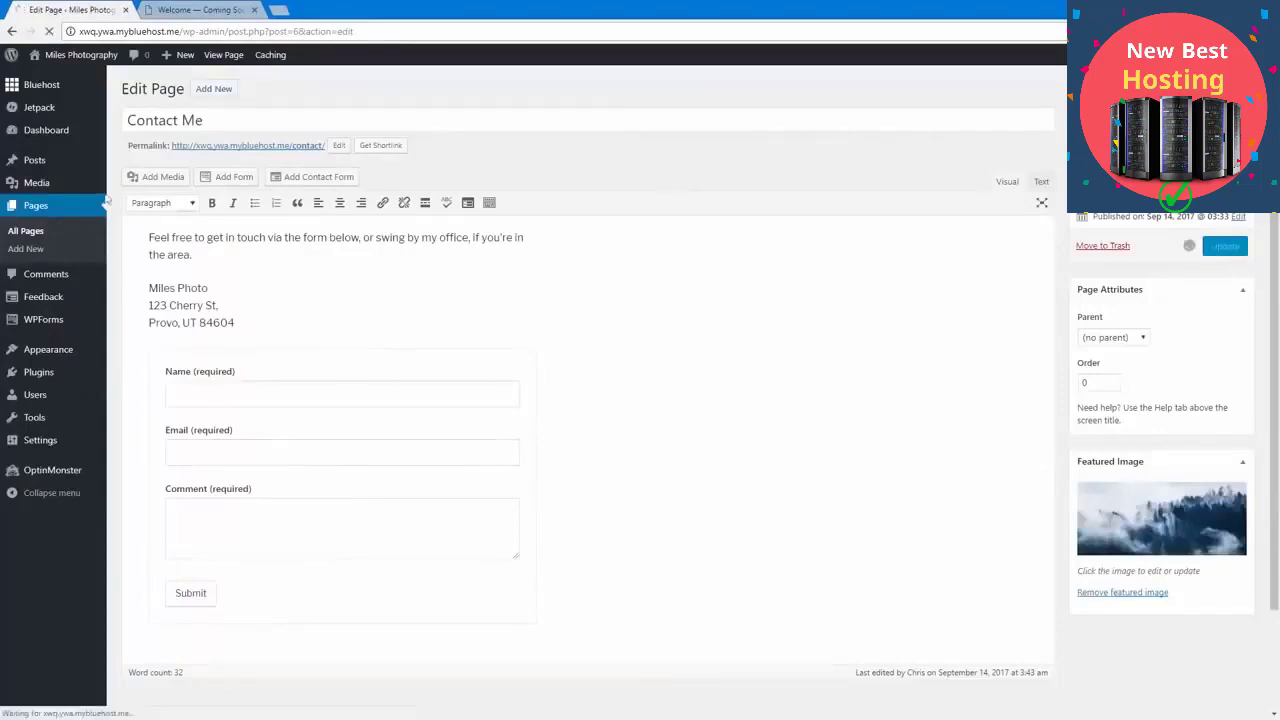
# Step: Visit the live site and examine how the featured image displays between the introduction and Contact Me sections
pyautogui.moveTo(70, 182)
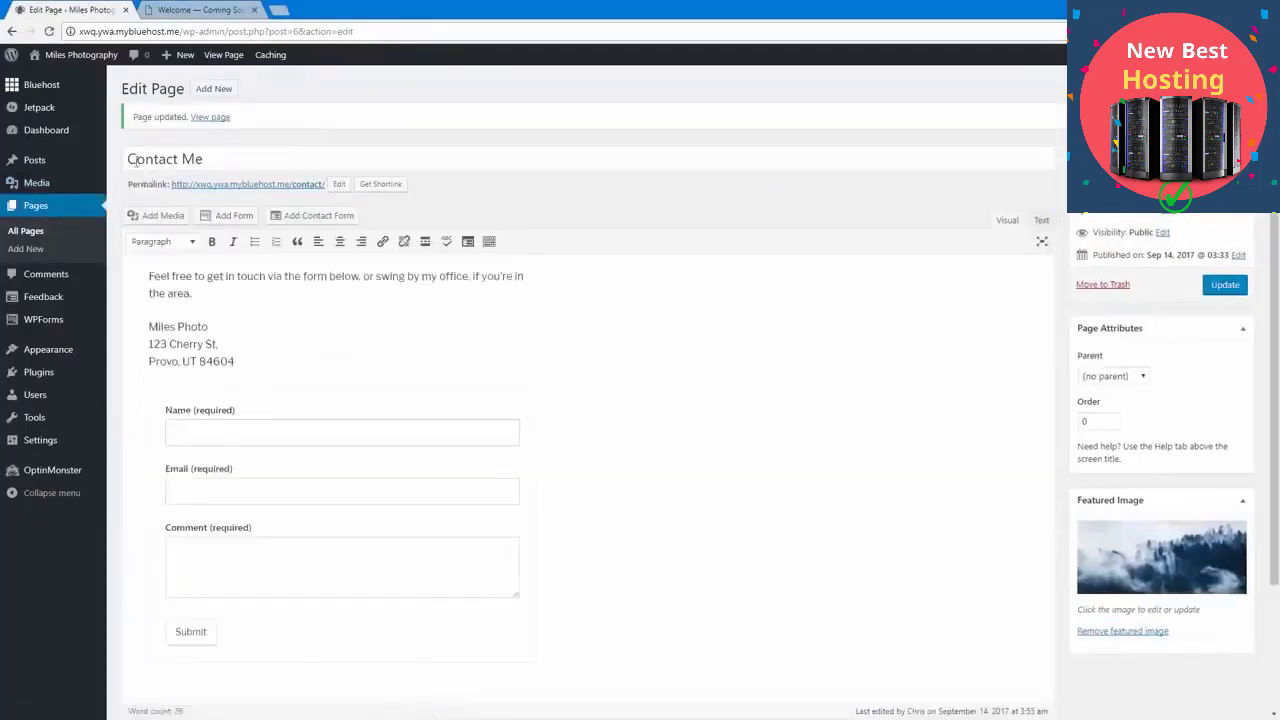
pyautogui.moveTo(72, 60)
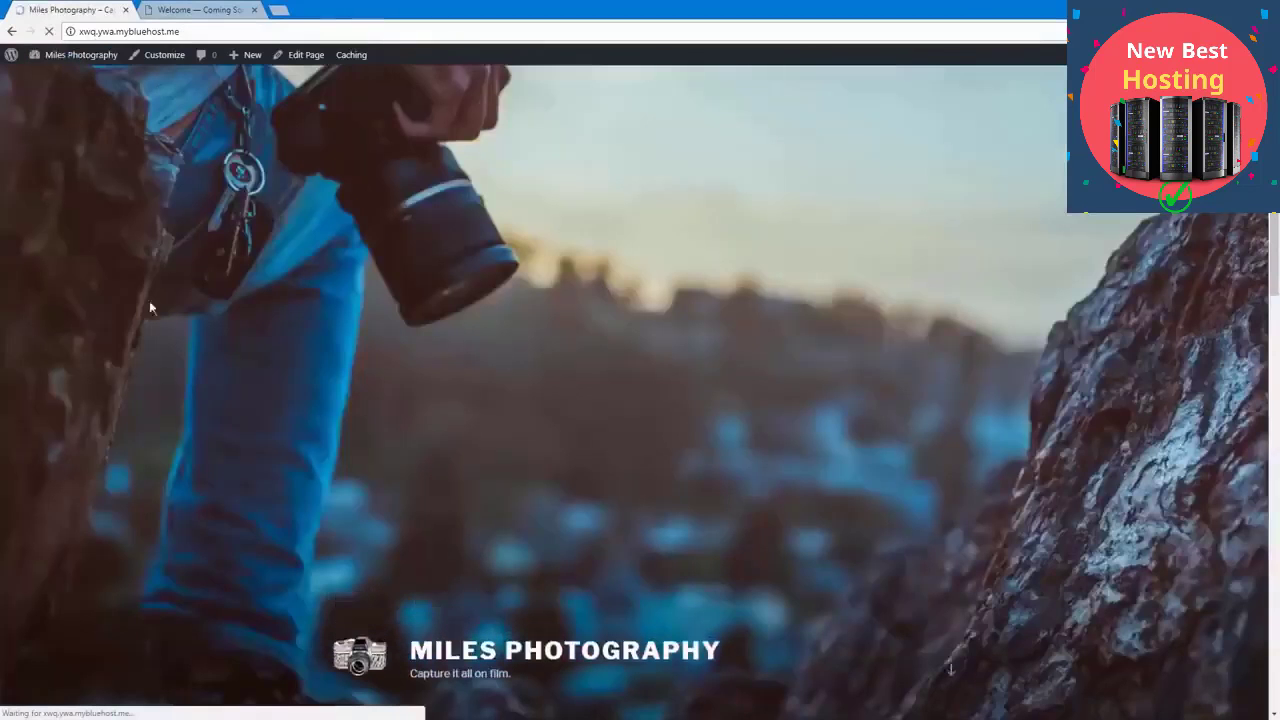
pyautogui.scroll(-5, 183, 412)
pyautogui.scroll(-4, 183, 412)
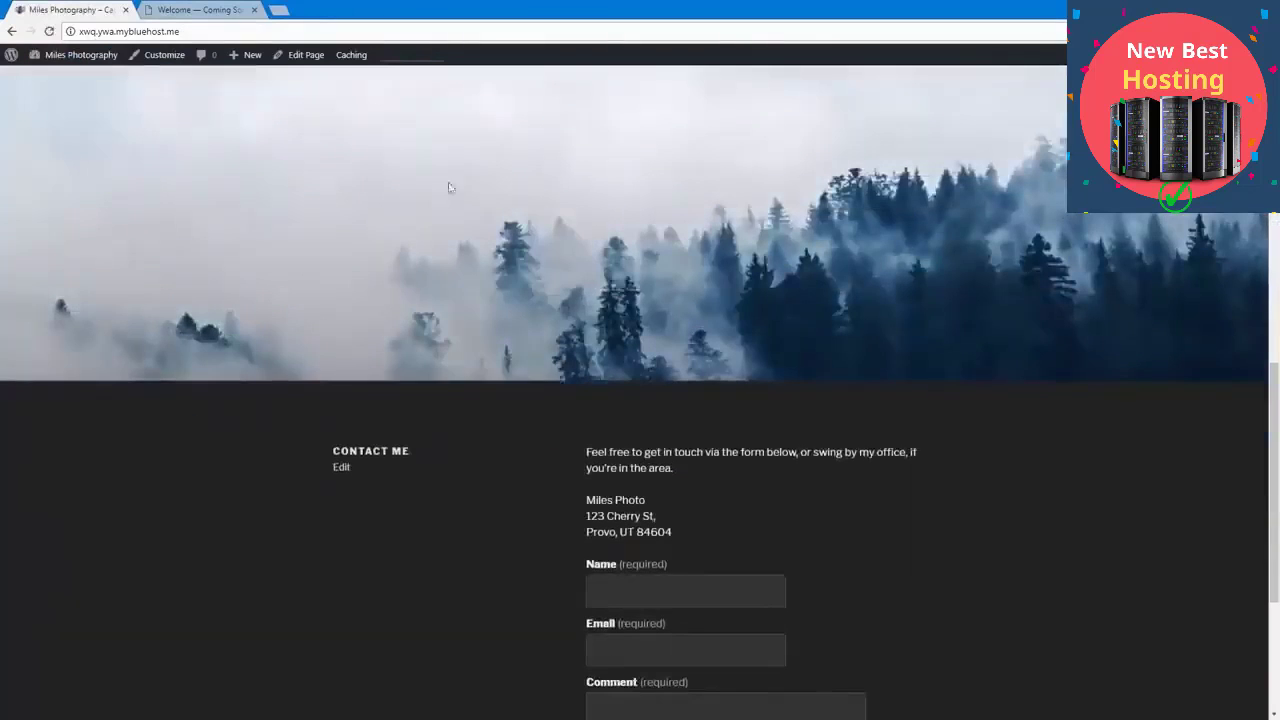
pyautogui.scroll(-3, 540, 509)
pyautogui.scroll(12, 540, 509)
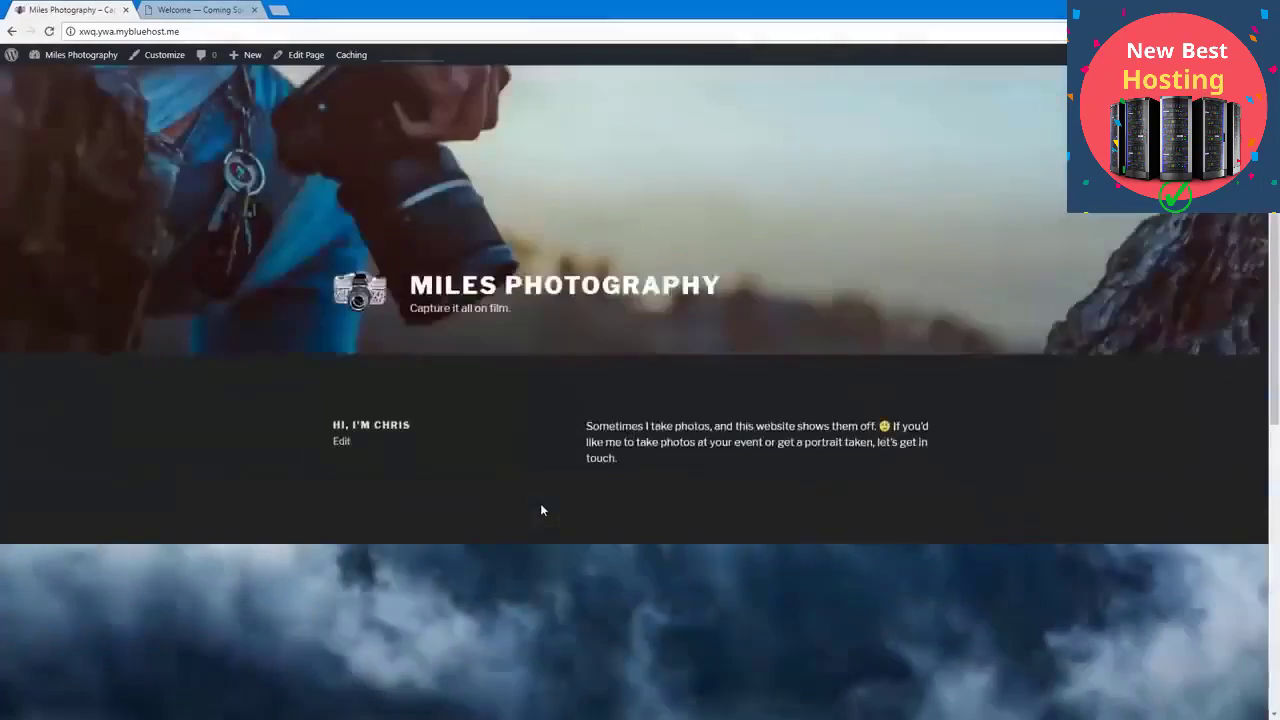
pyautogui.scroll(-10, 541, 510)
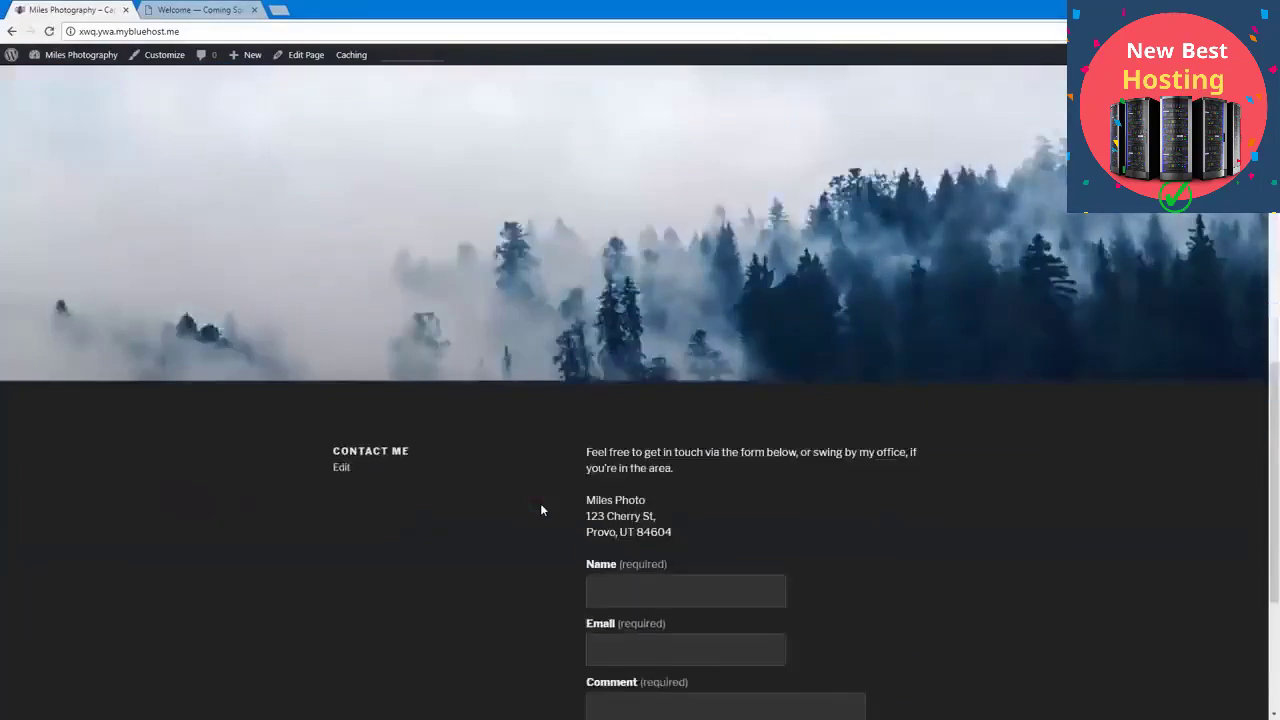
pyautogui.scroll(10, 541, 510)
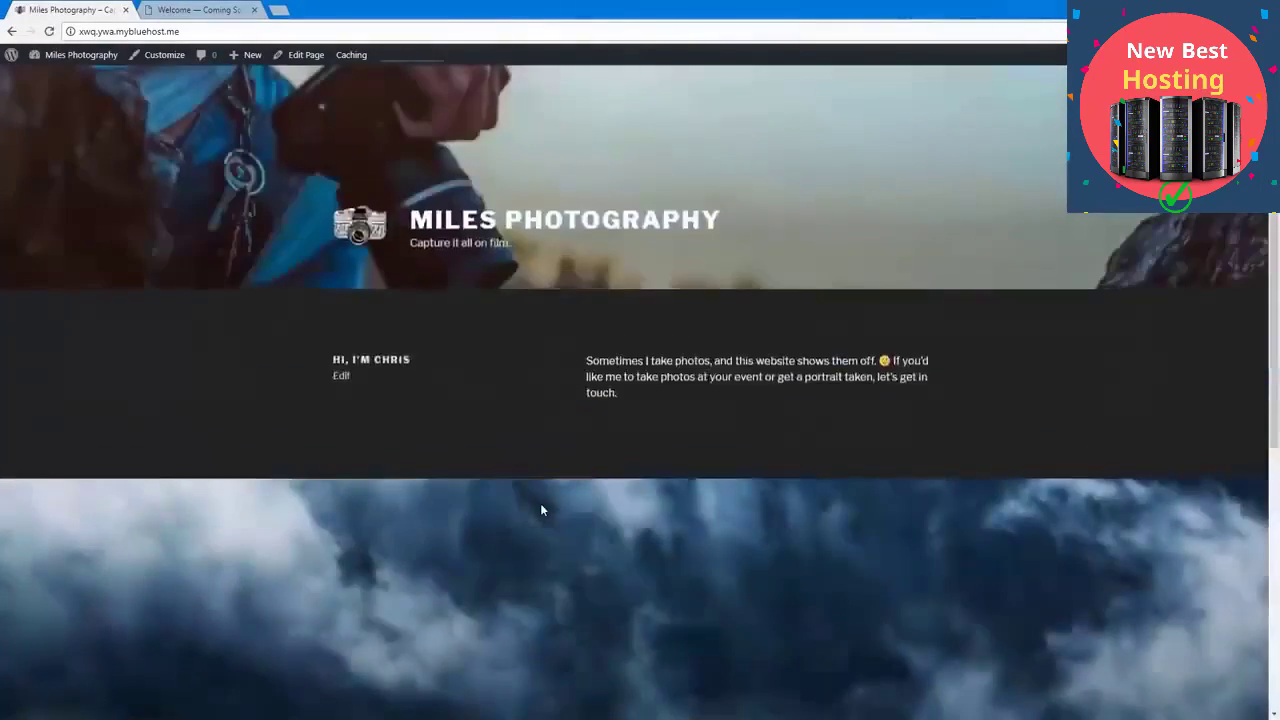
pyautogui.scroll(-7, 541, 510)
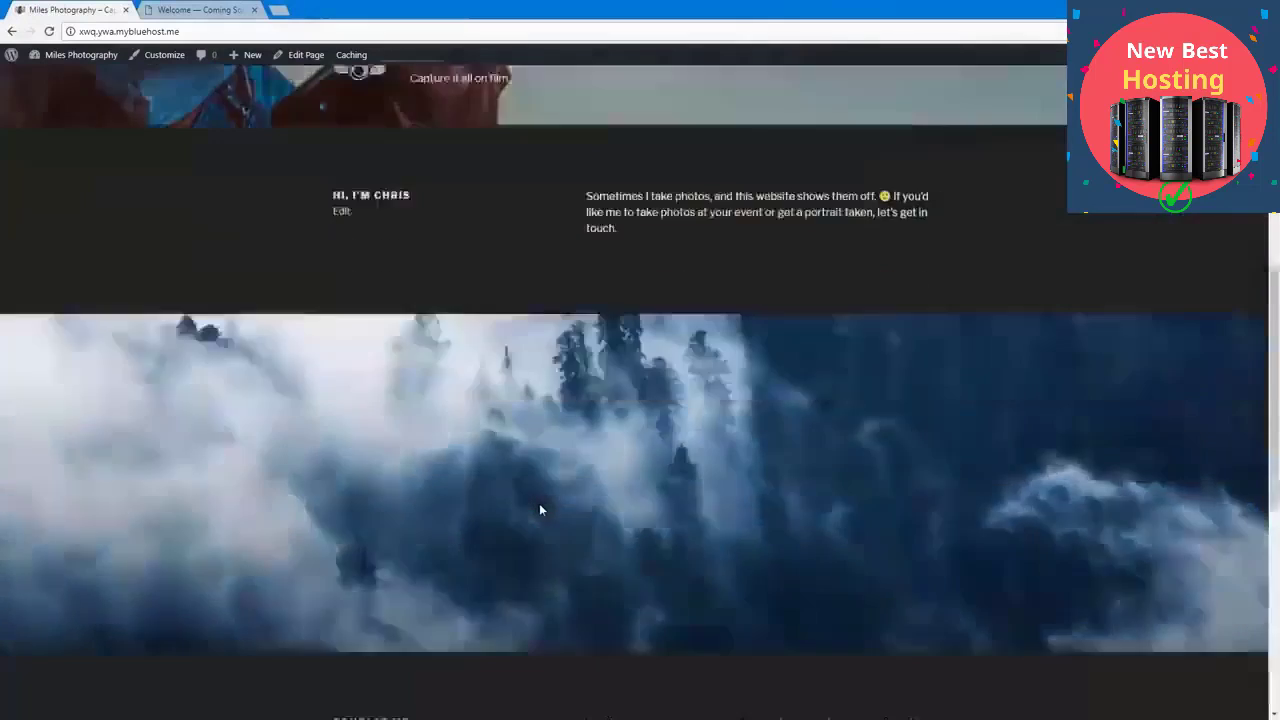
pyautogui.scroll(-4, 539, 510)
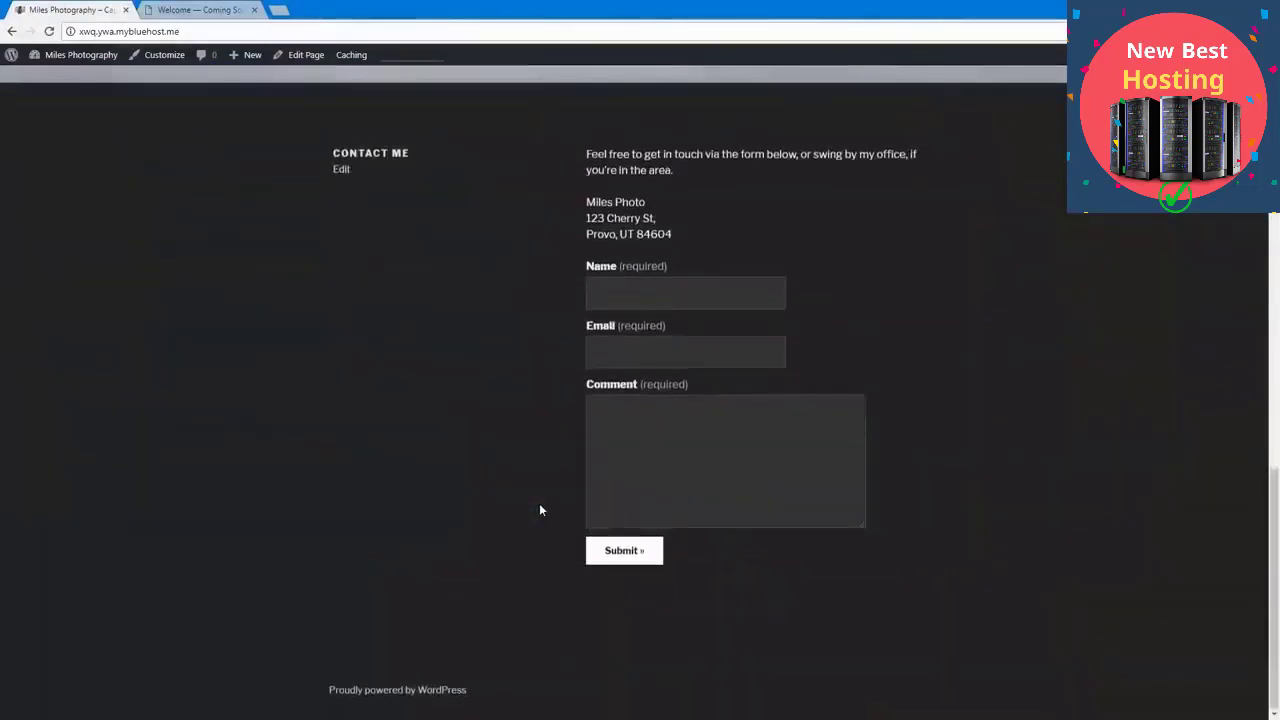
pyautogui.scroll(4, 539, 510)
pyautogui.scroll(-4, 539, 505)
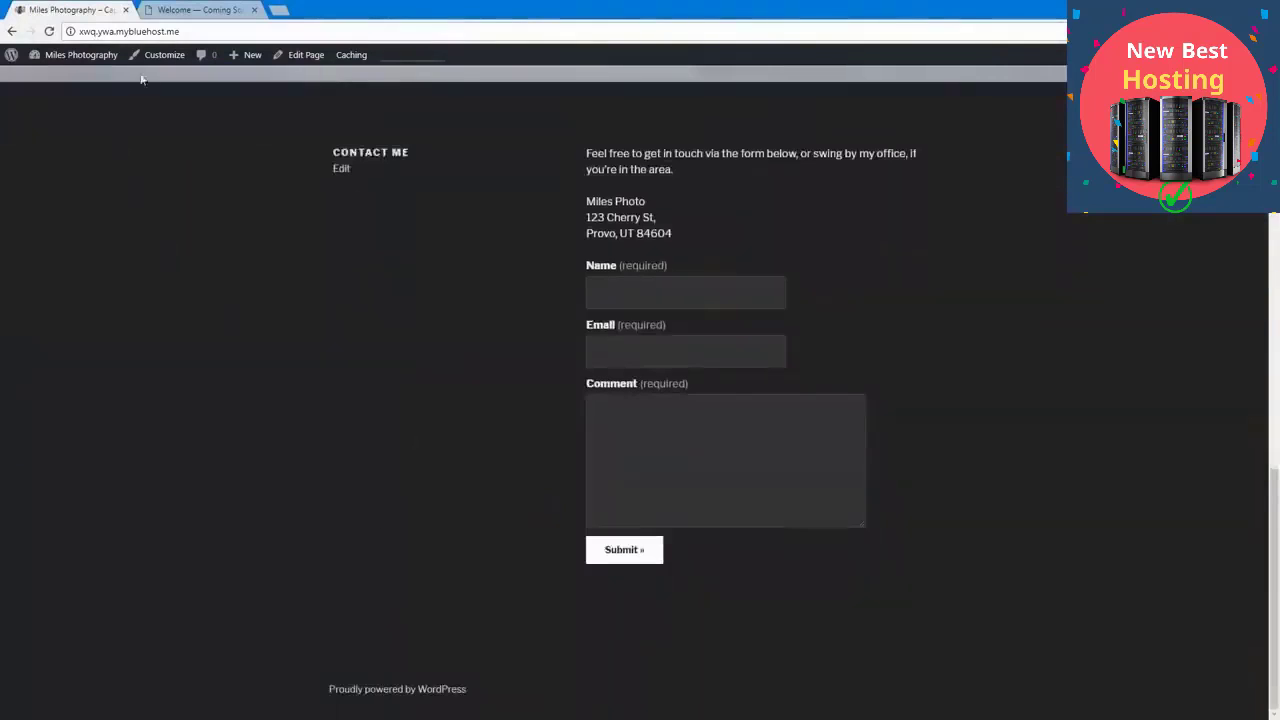
# Step: Create a menu named Main Menu in the Customizer and assign it to the Top Menu display location
pyautogui.click(147, 58)
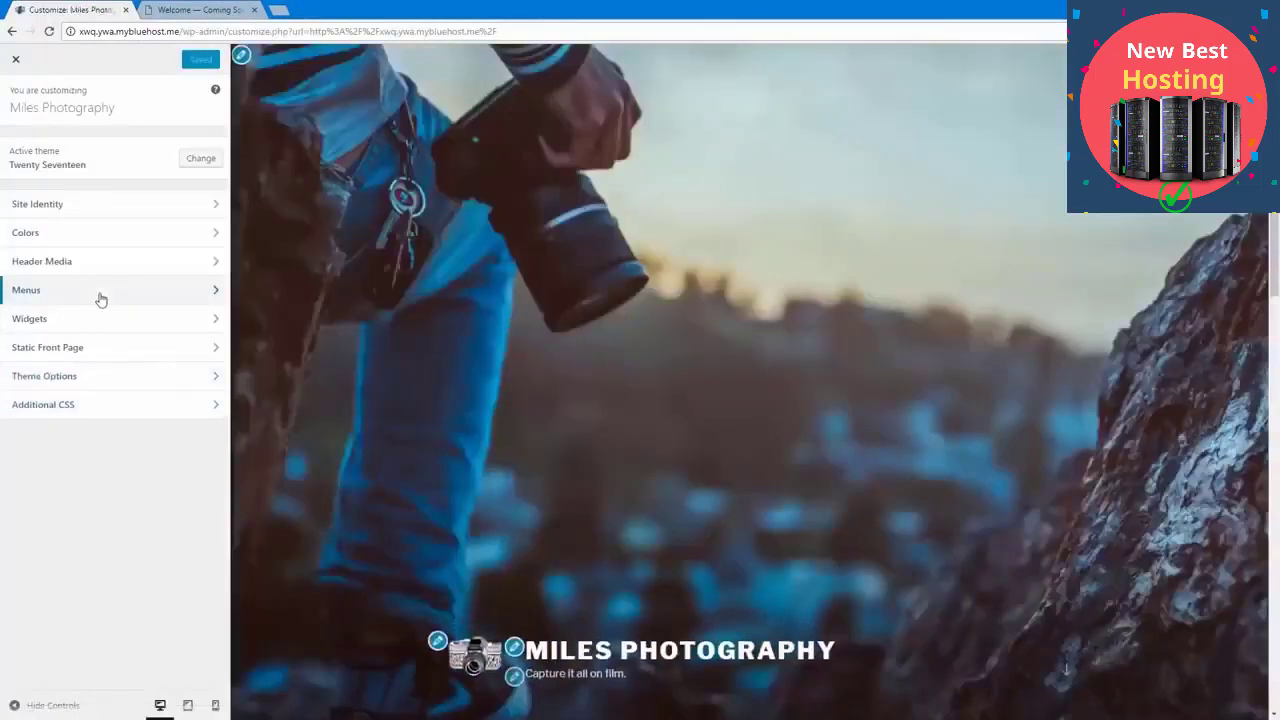
pyautogui.click(102, 292)
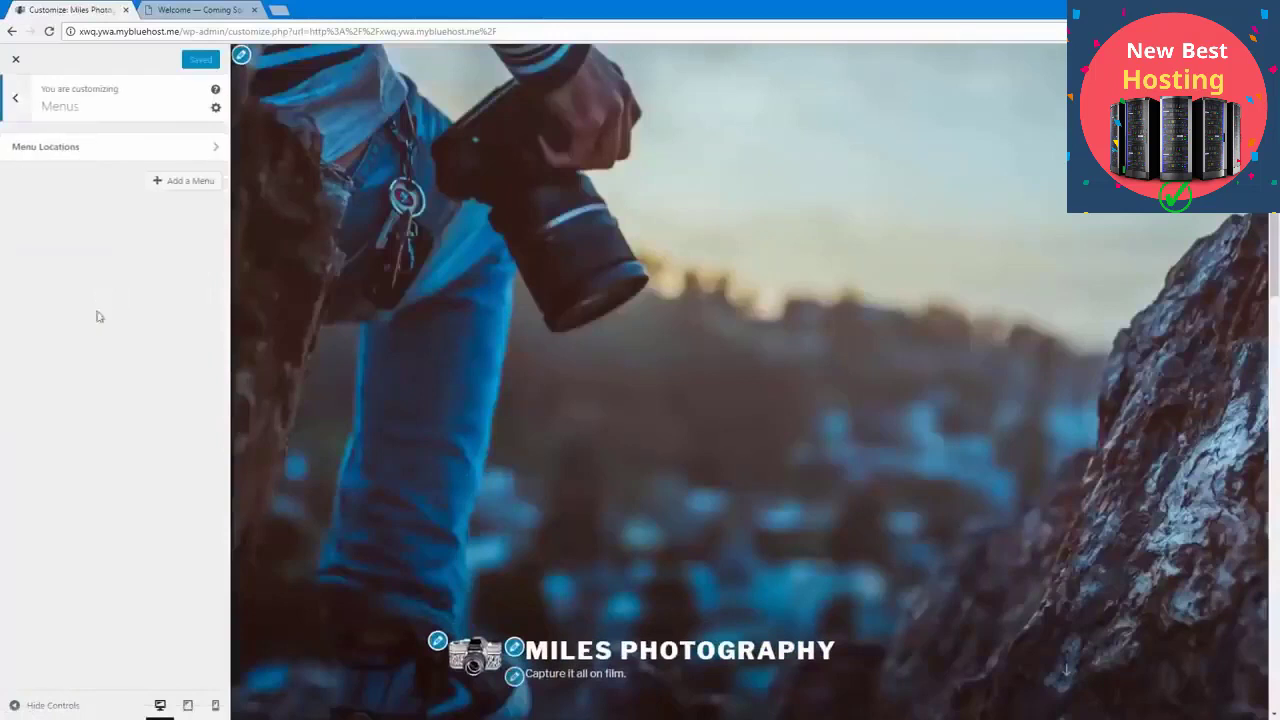
pyautogui.click(183, 180)
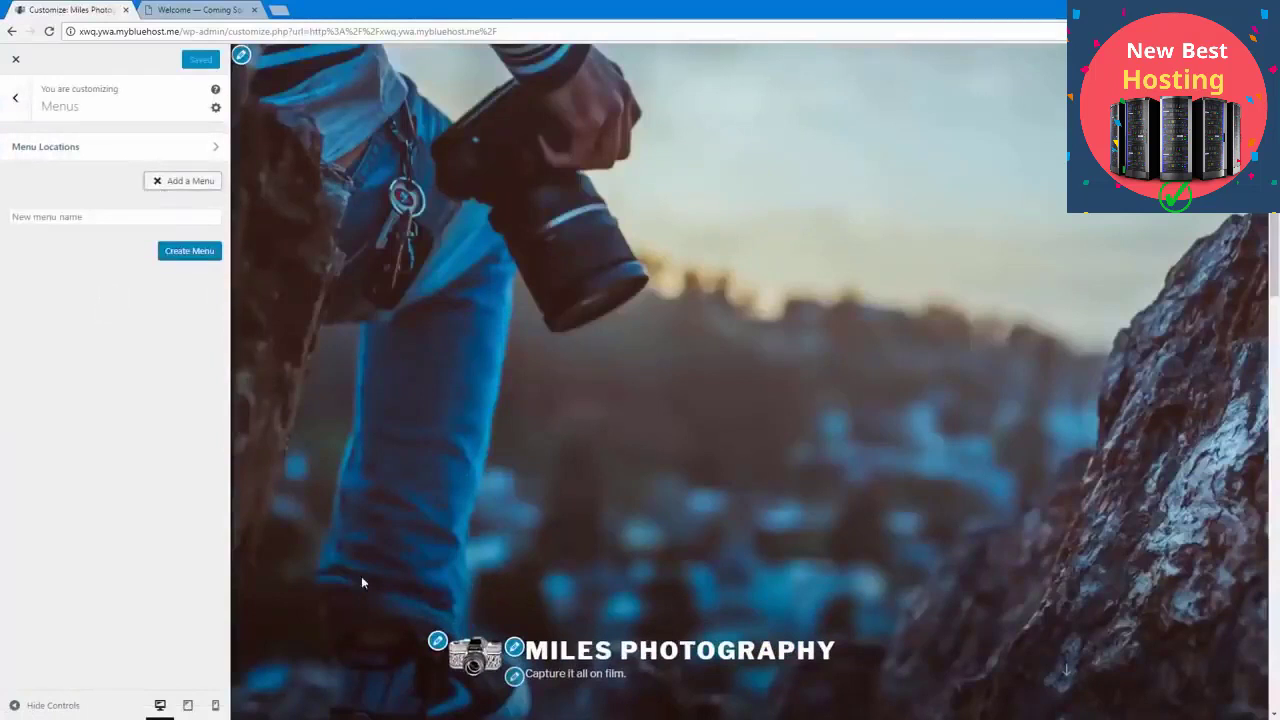
pyautogui.scroll(-5, 361, 576)
pyautogui.scroll(1, 361, 578)
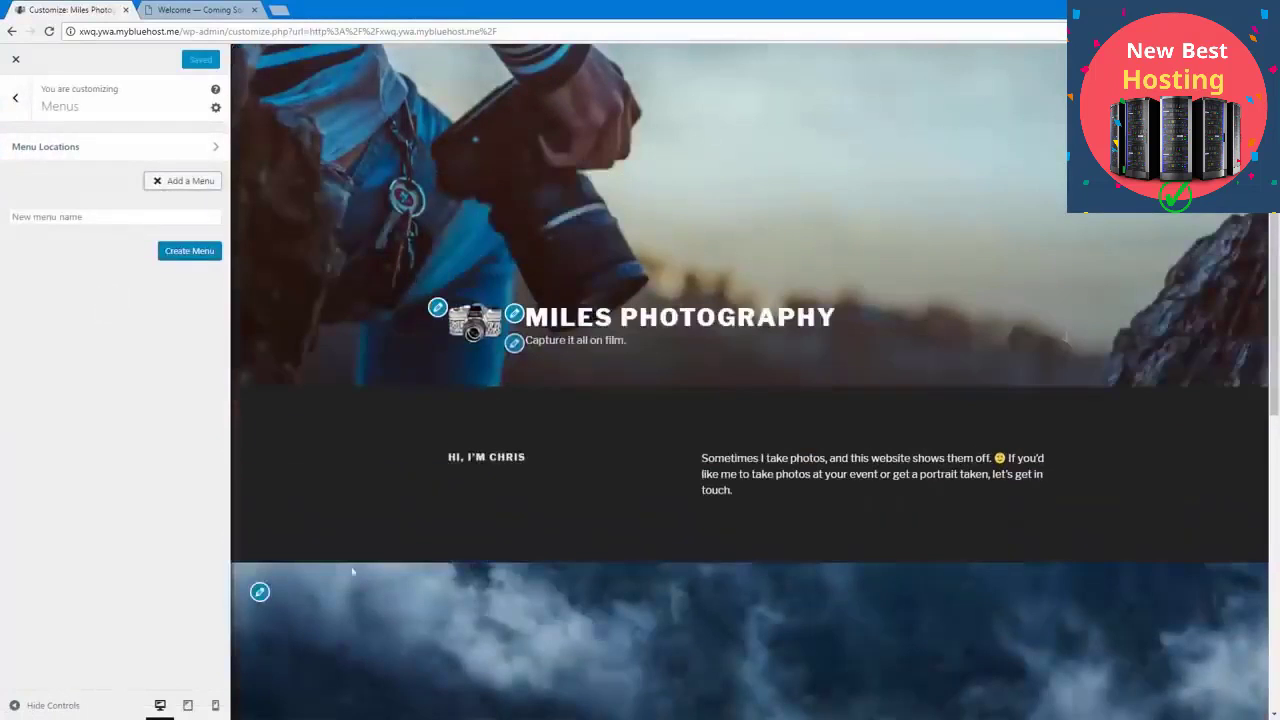
pyautogui.click(84, 219)
pyautogui.write('Main Menu')
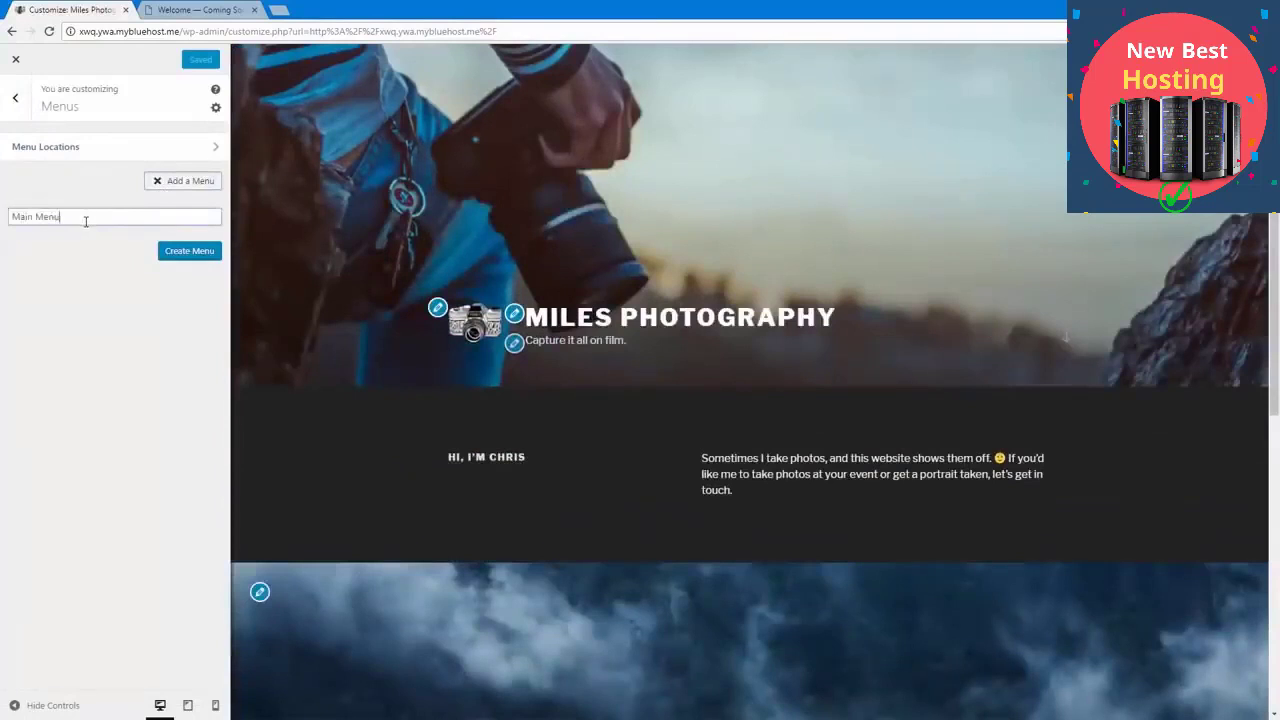
pyautogui.click(177, 250)
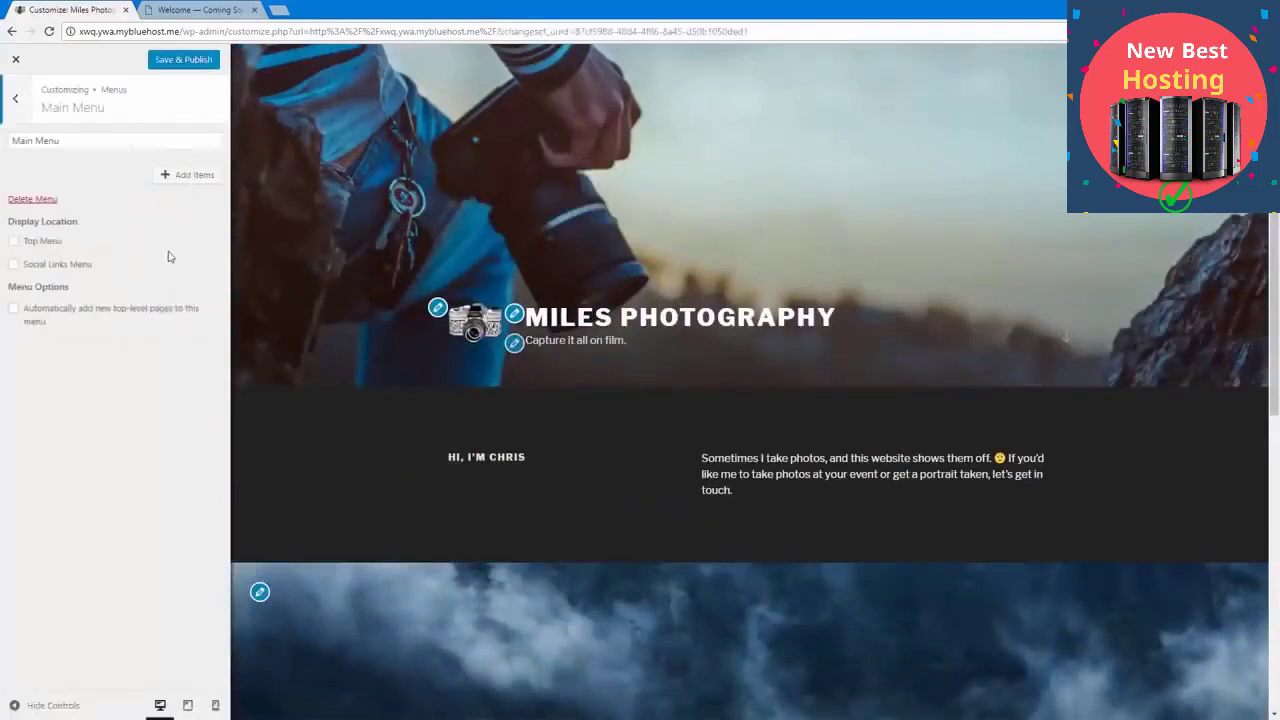
pyautogui.click(50, 242)
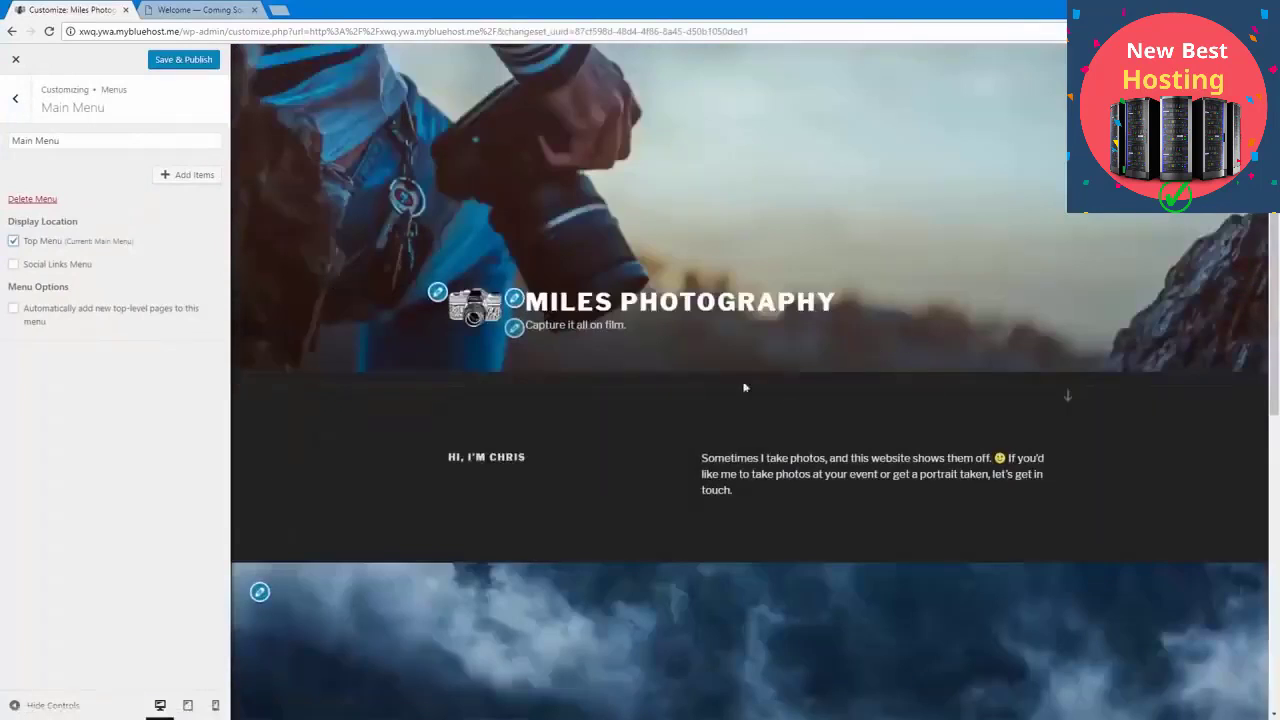
# Step: Add the Home custom link and the Blog page to Main Menu, and publish the changes
pyautogui.click(175, 176)
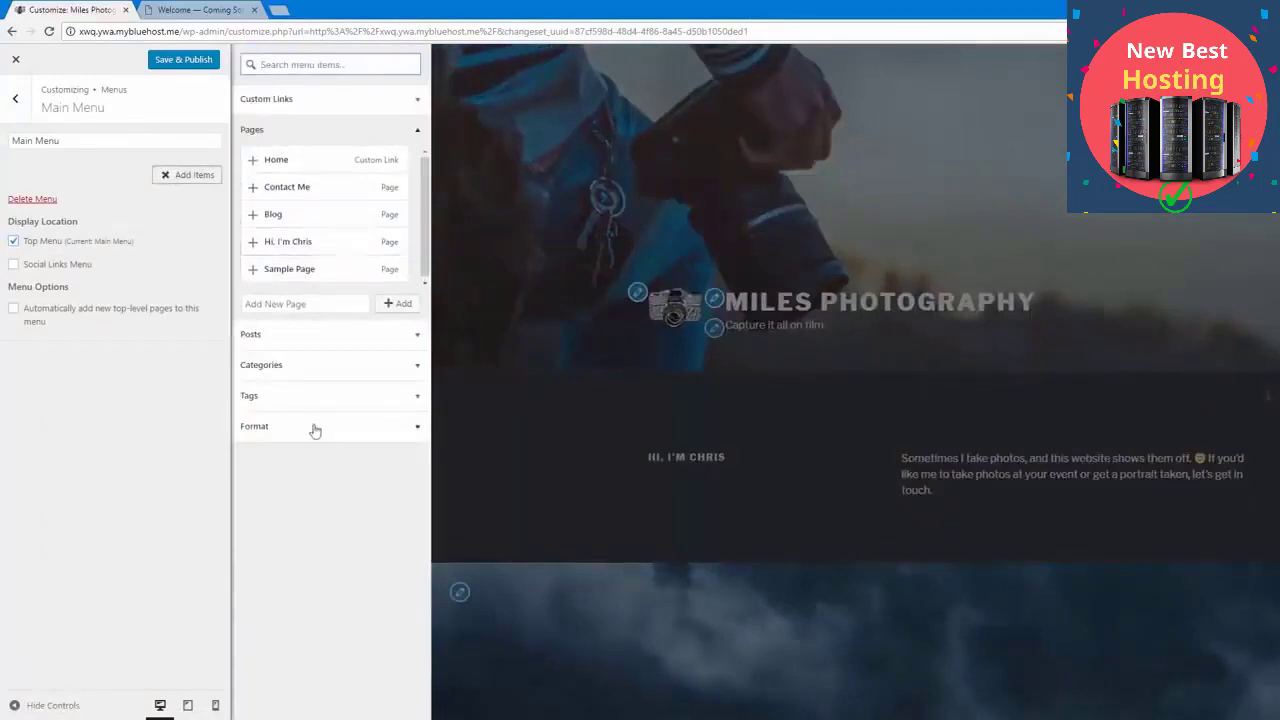
pyautogui.click(322, 338)
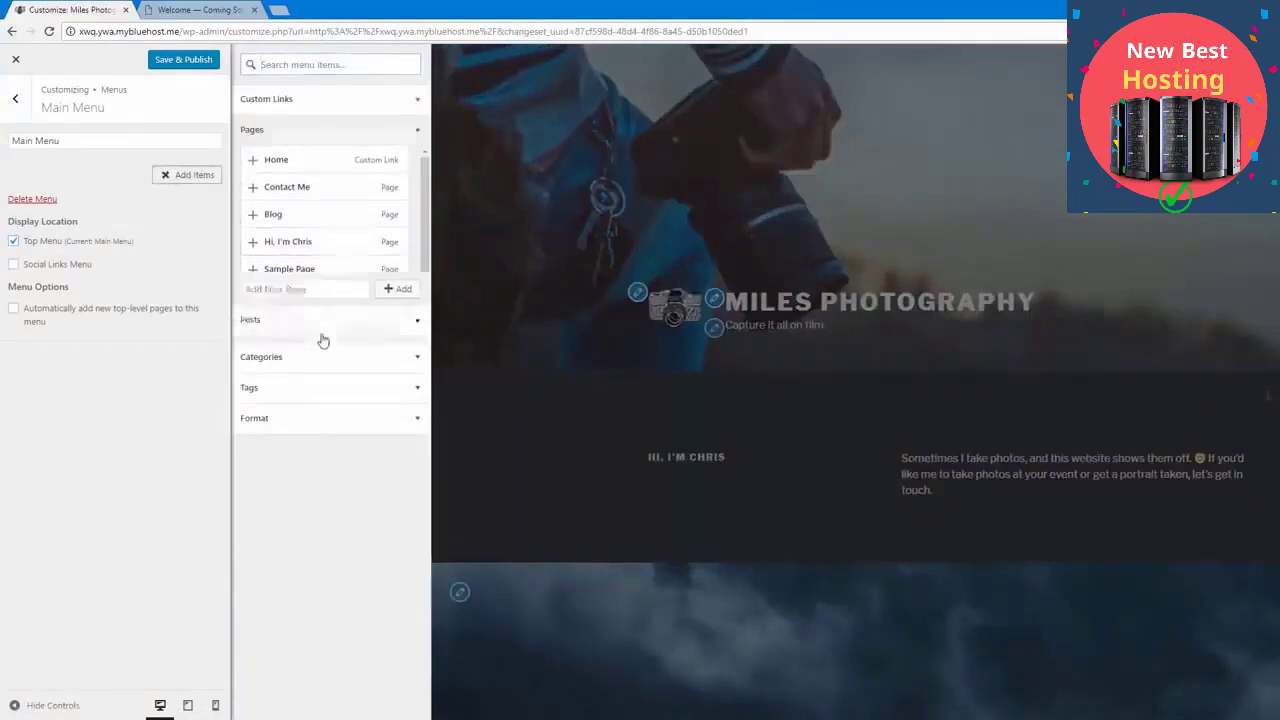
pyautogui.click(294, 131)
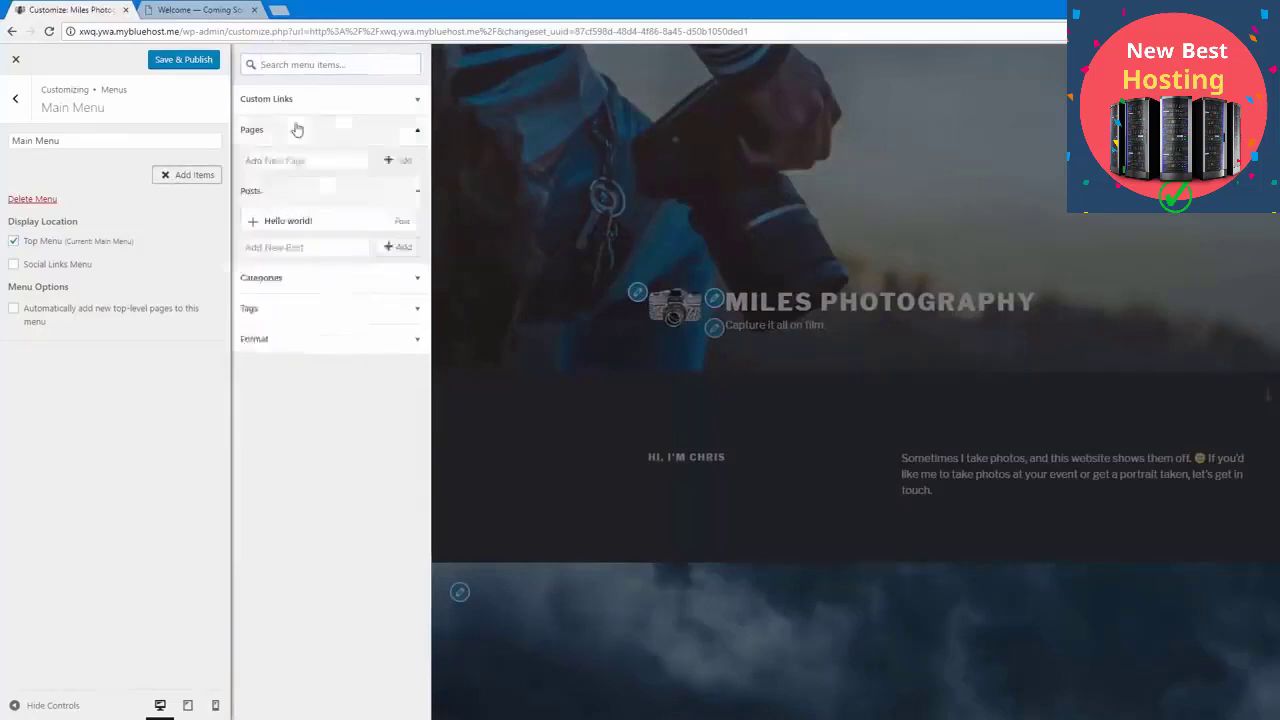
pyautogui.click(310, 100)
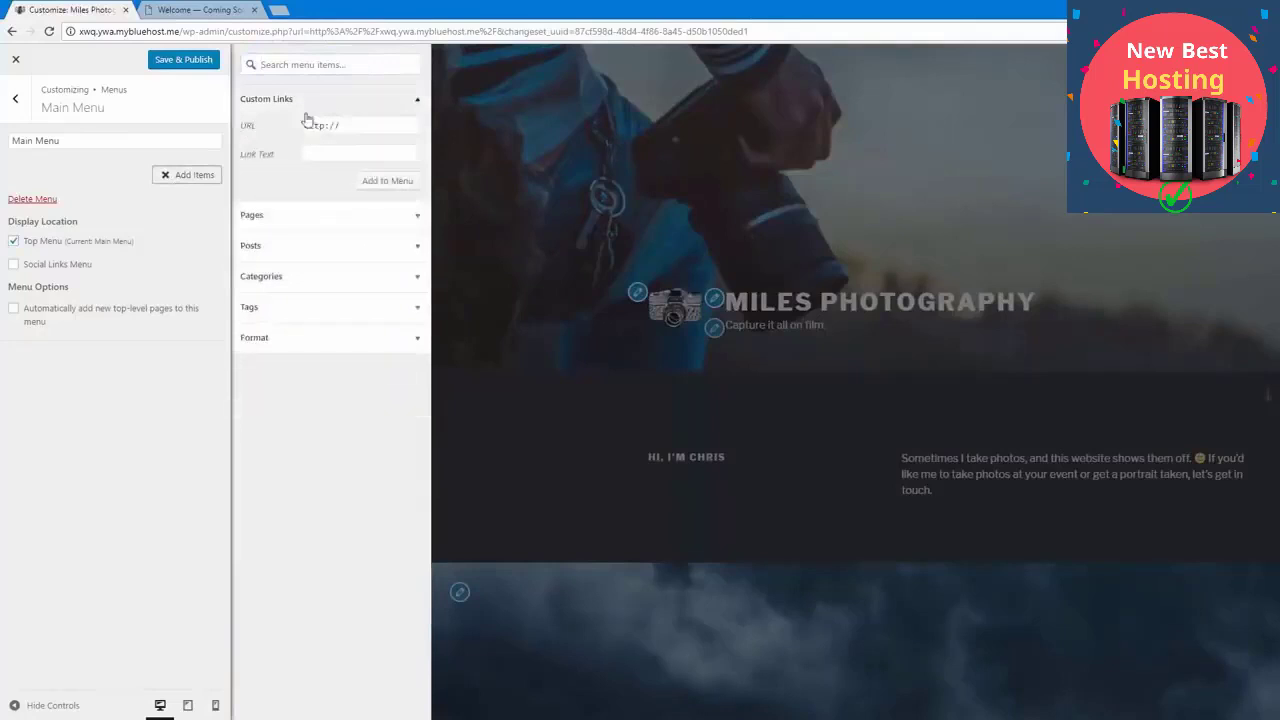
pyautogui.click(284, 216)
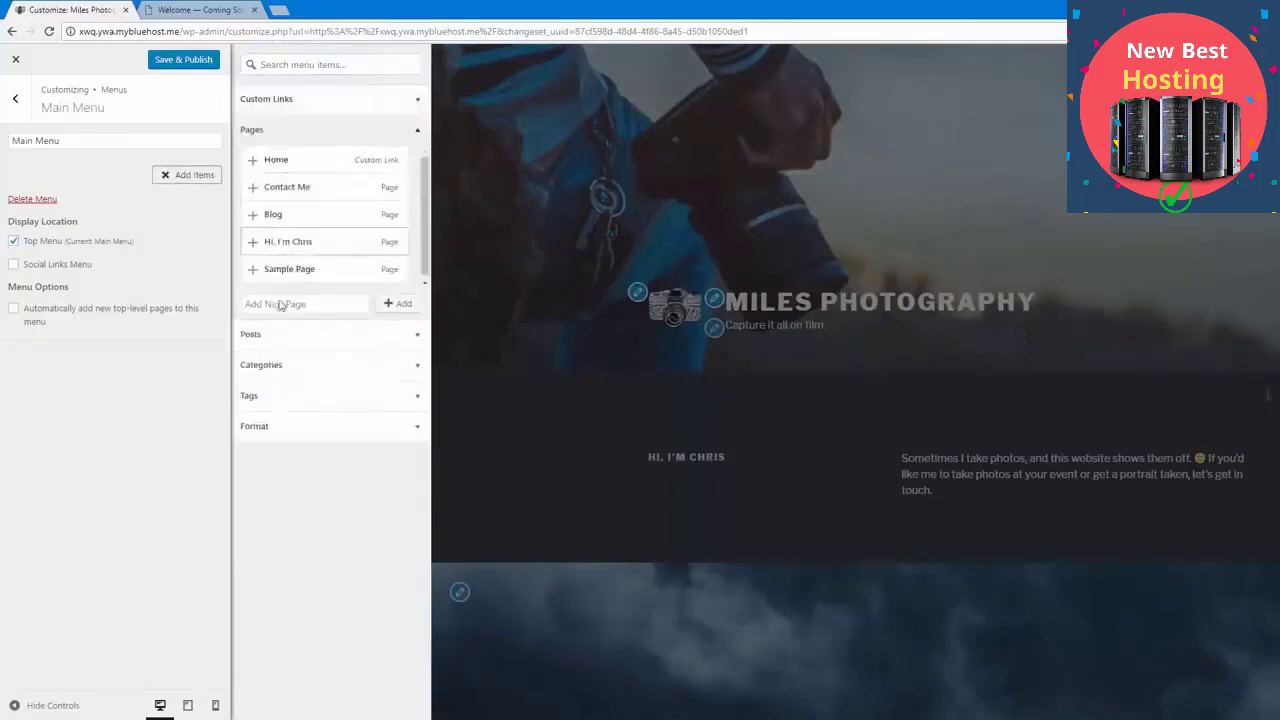
pyautogui.click(252, 161)
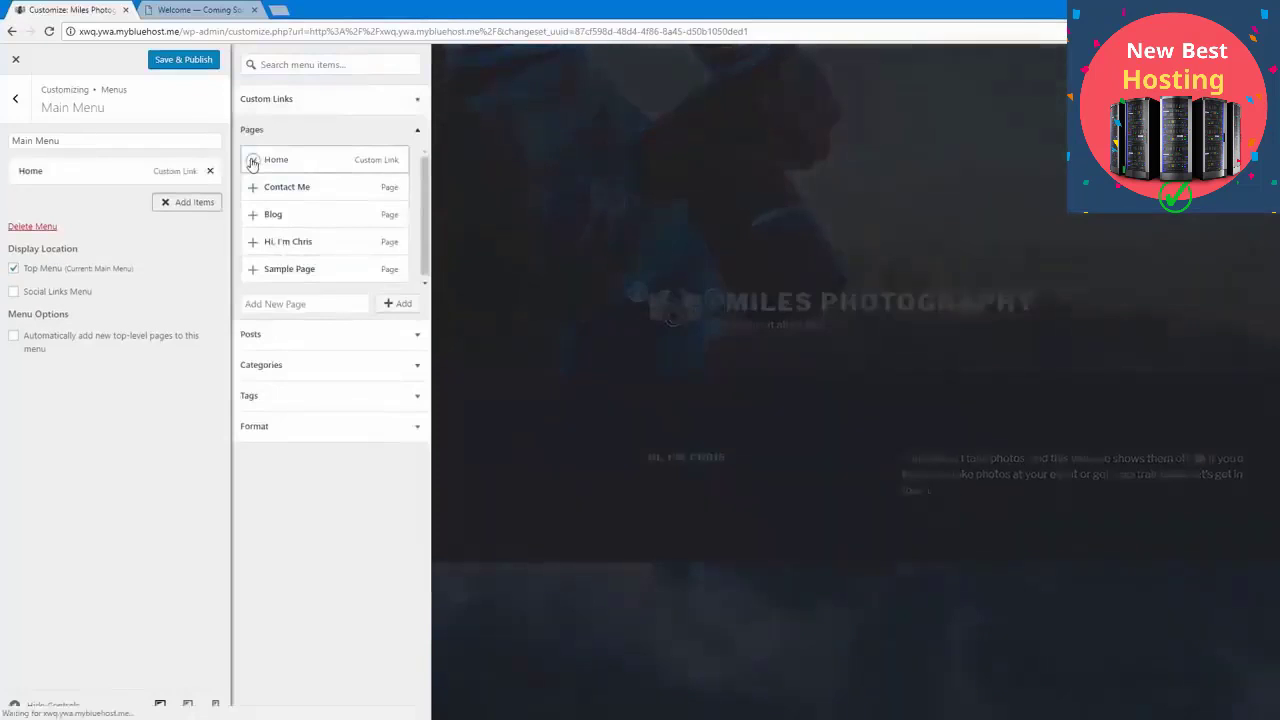
pyautogui.click(253, 214)
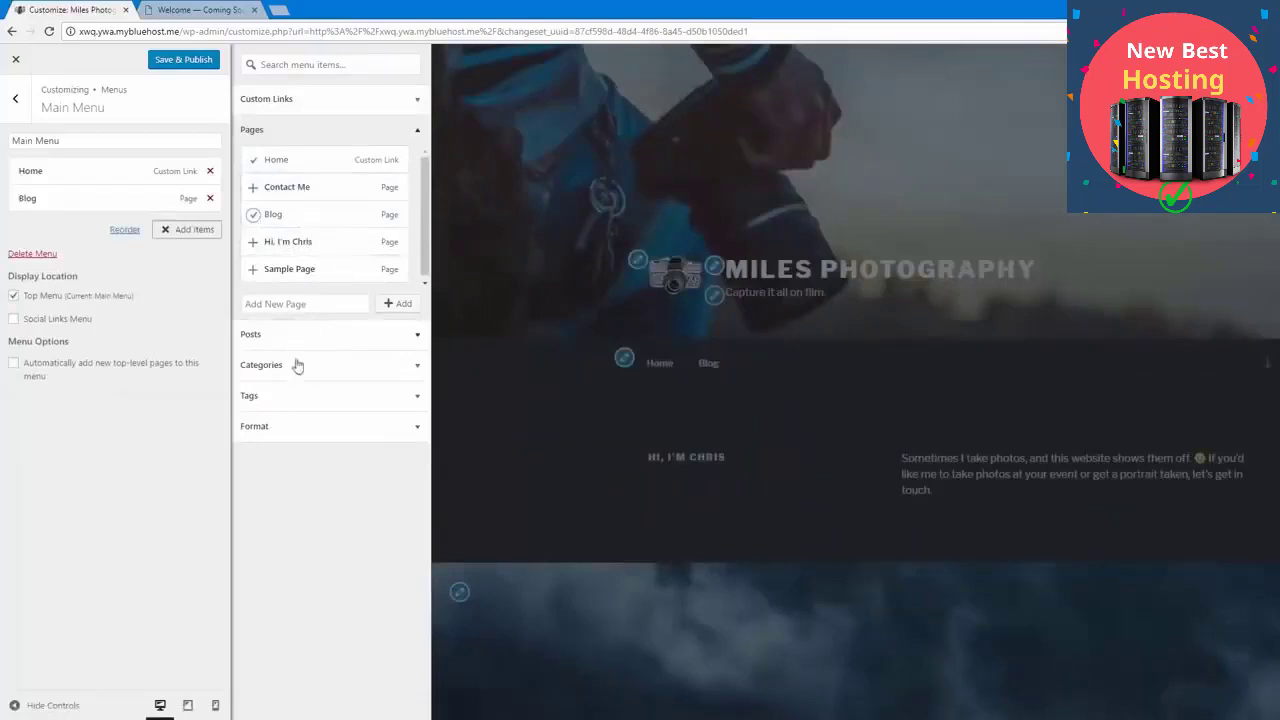
pyautogui.click(192, 64)
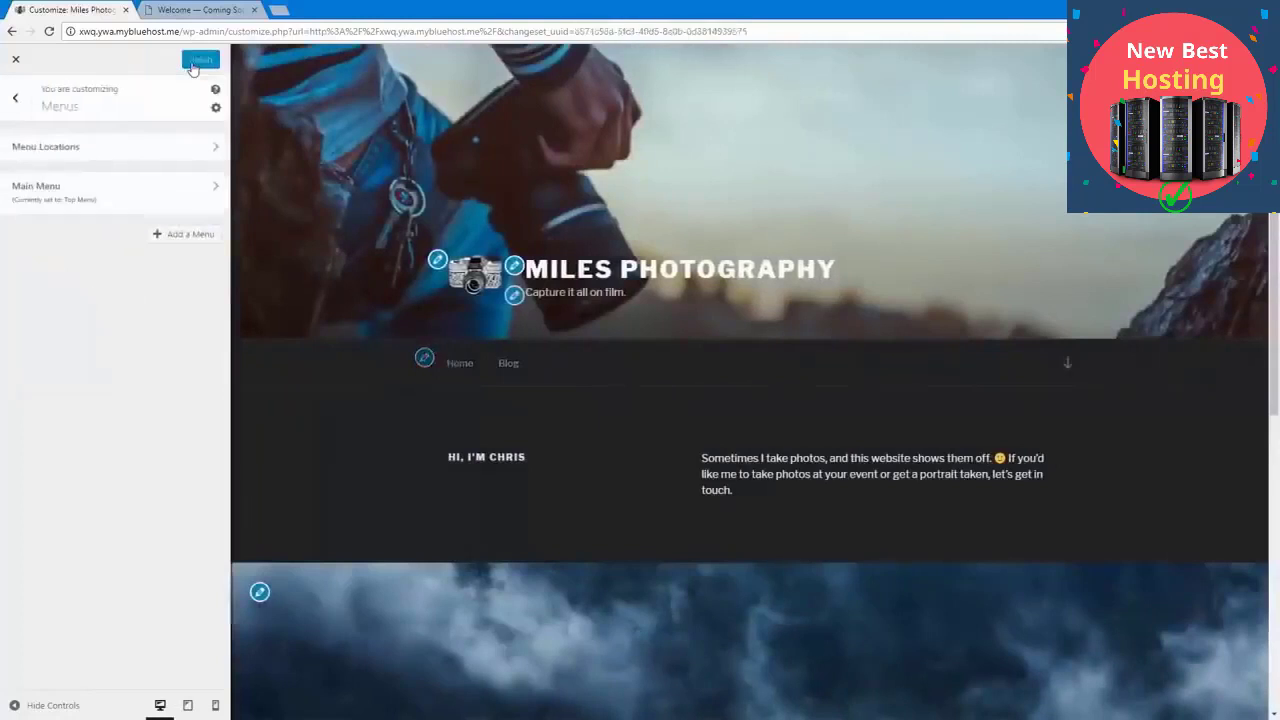
# Step: Create a menu named Social Media and assign it to the Social Links Menu display location
pyautogui.click(185, 240)
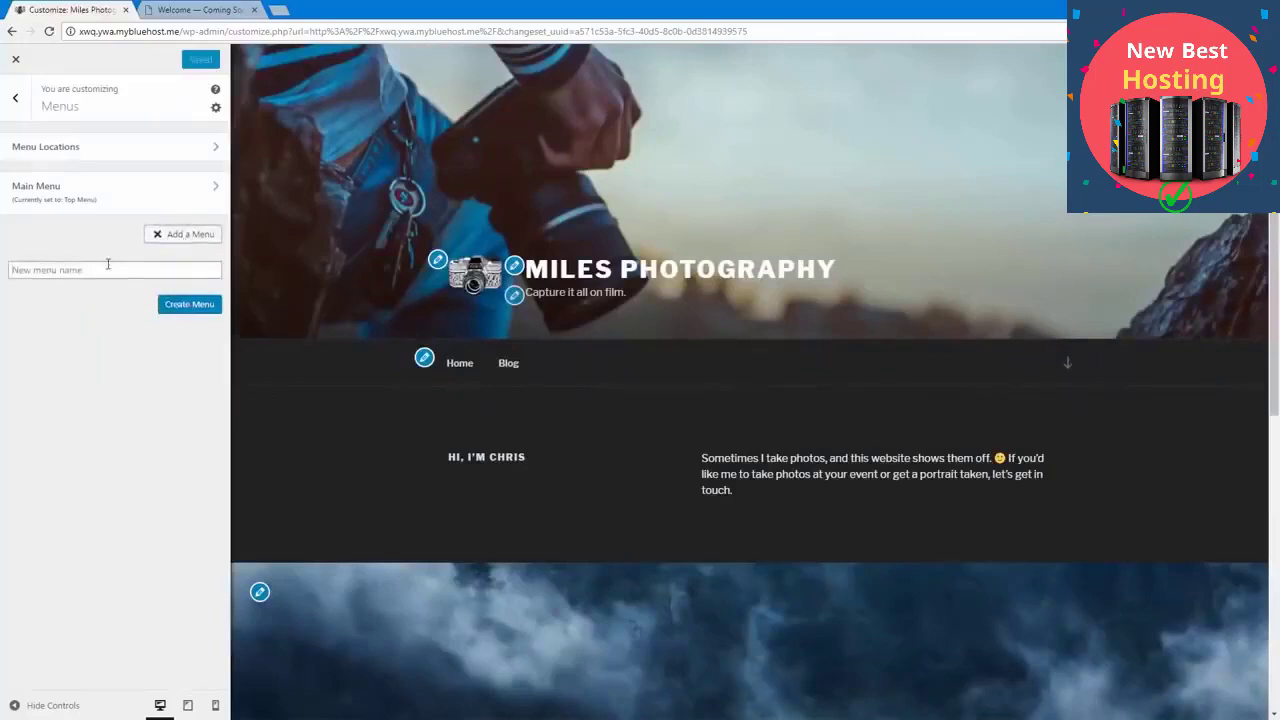
pyautogui.write('Social Media')
pyautogui.click(190, 304)
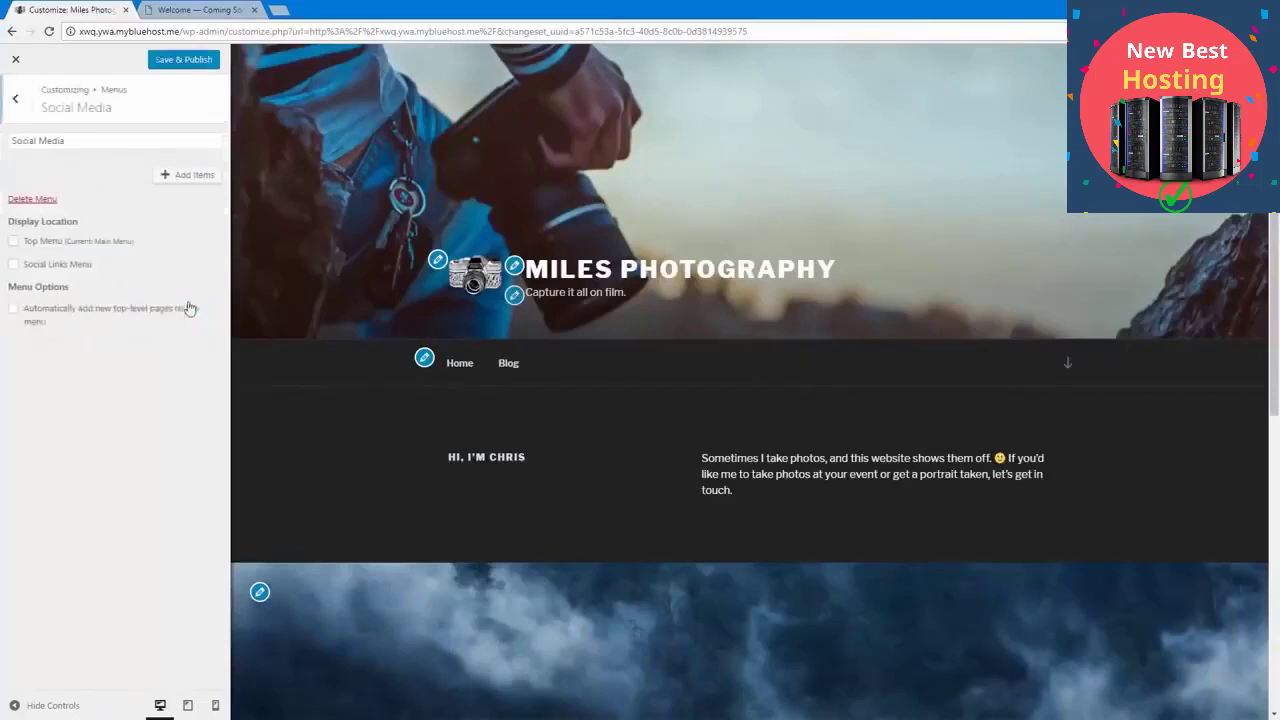
pyautogui.click(56, 267)
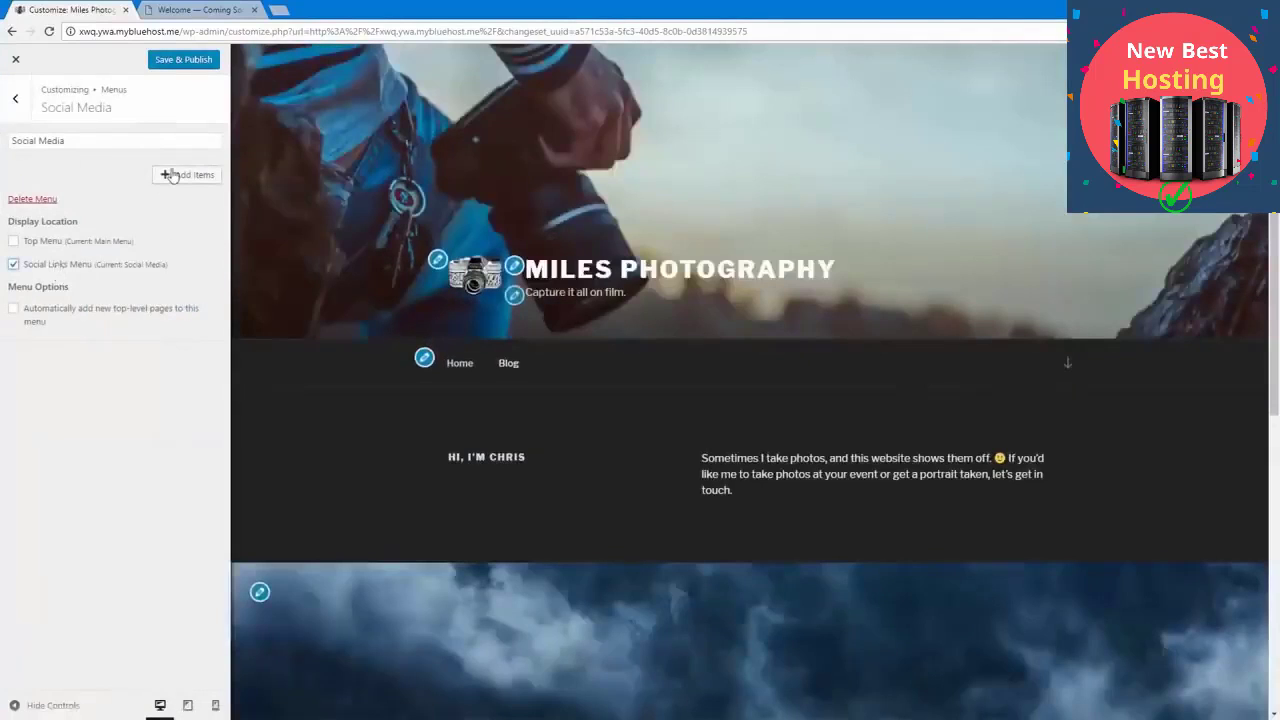
# Step: Add a custom link to the Twitter profile URL in the Social Media menu, with the link text Twitter
pyautogui.click(172, 176)
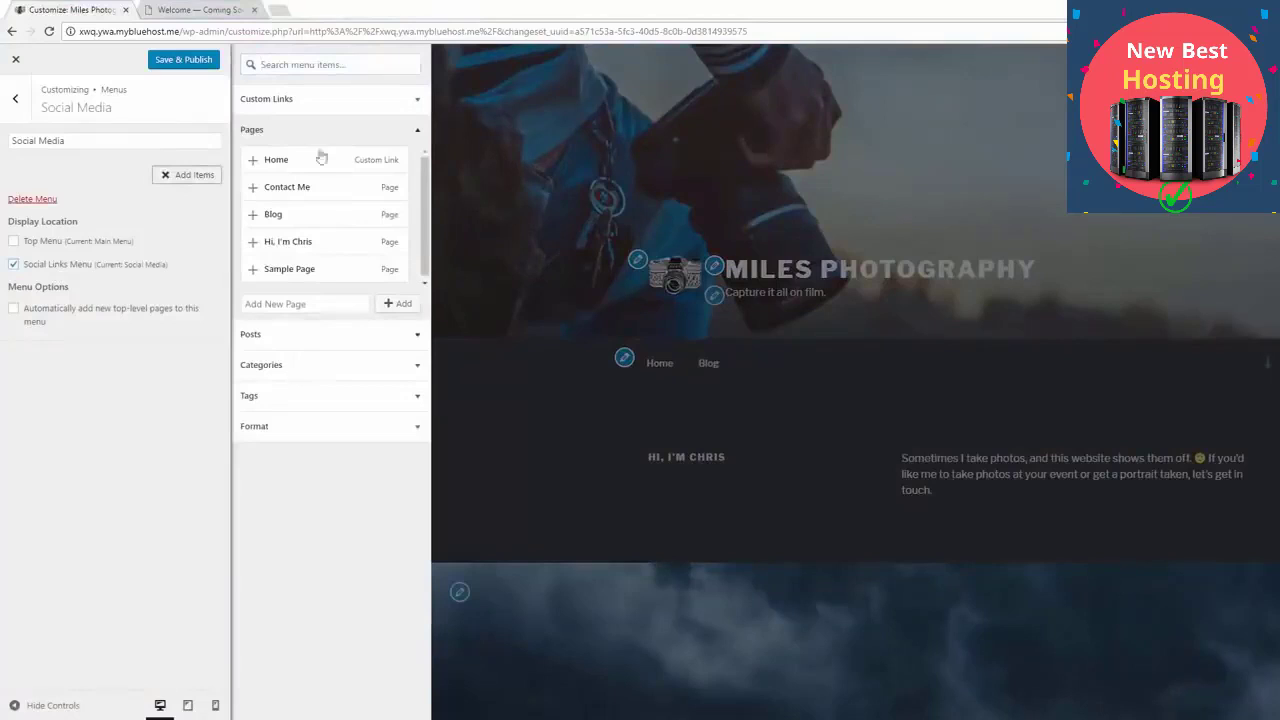
pyautogui.click(313, 100)
pyautogui.click(355, 124)
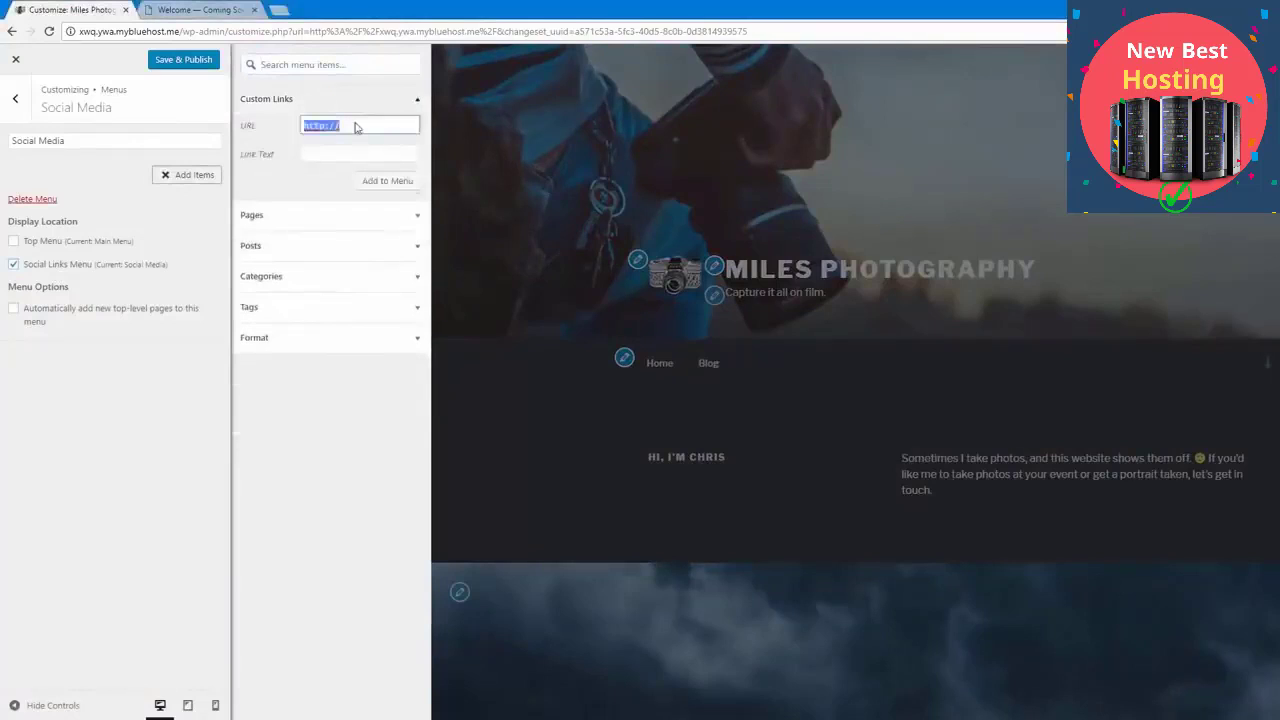
pyautogui.hotkey('ctrl', 'v')
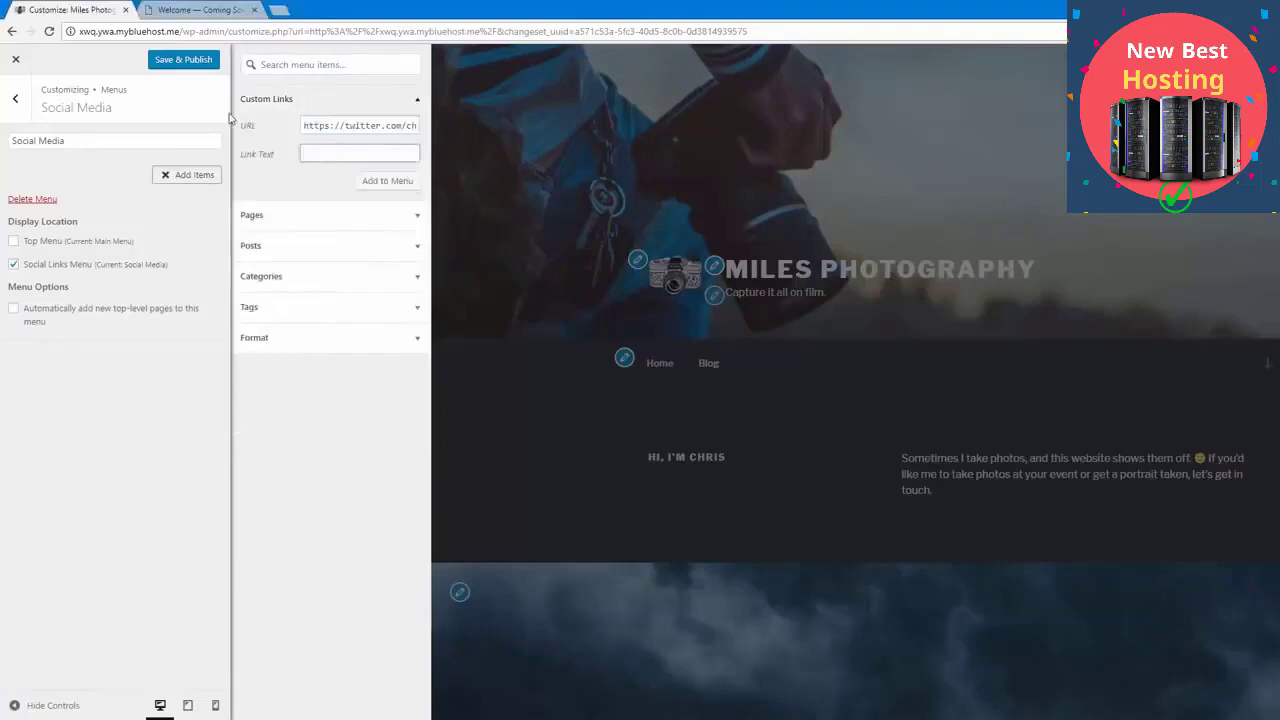
pyautogui.click(390, 180)
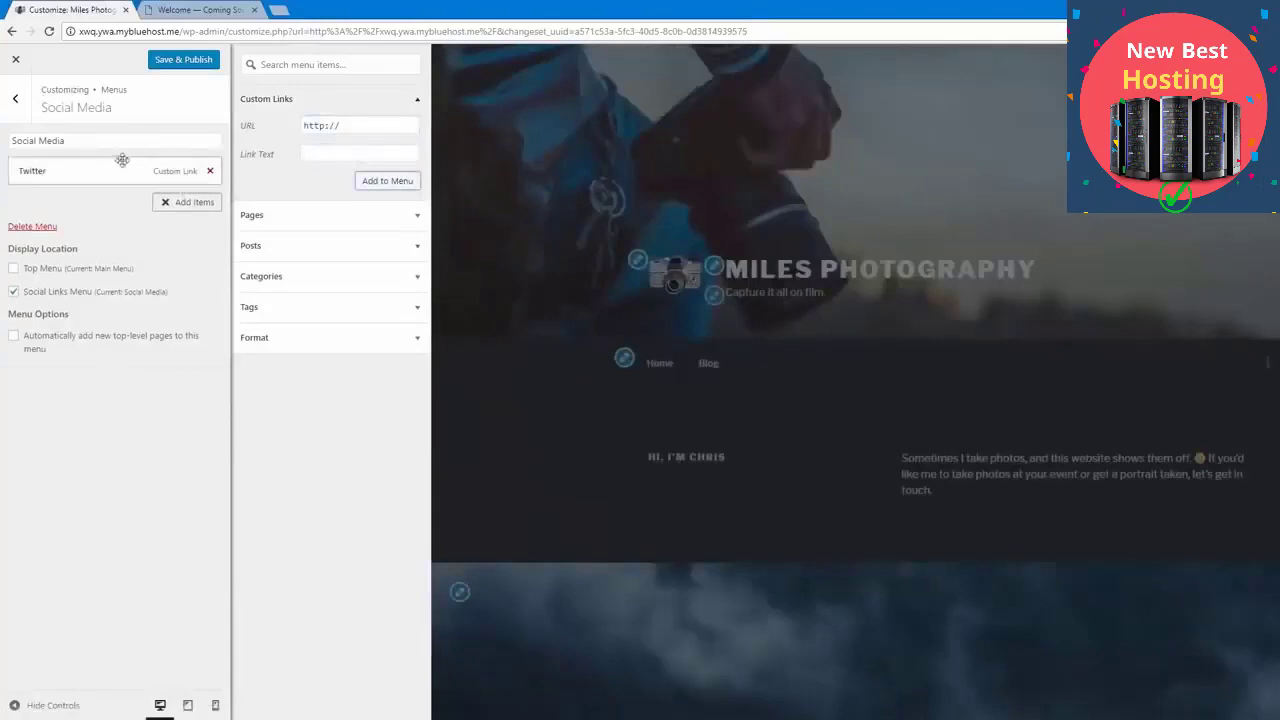
# Step: Add a custom link to the LinkedIn URL with the link text LinkedIn to the Social Media menu, and publish
pyautogui.tripleClick(355, 126)
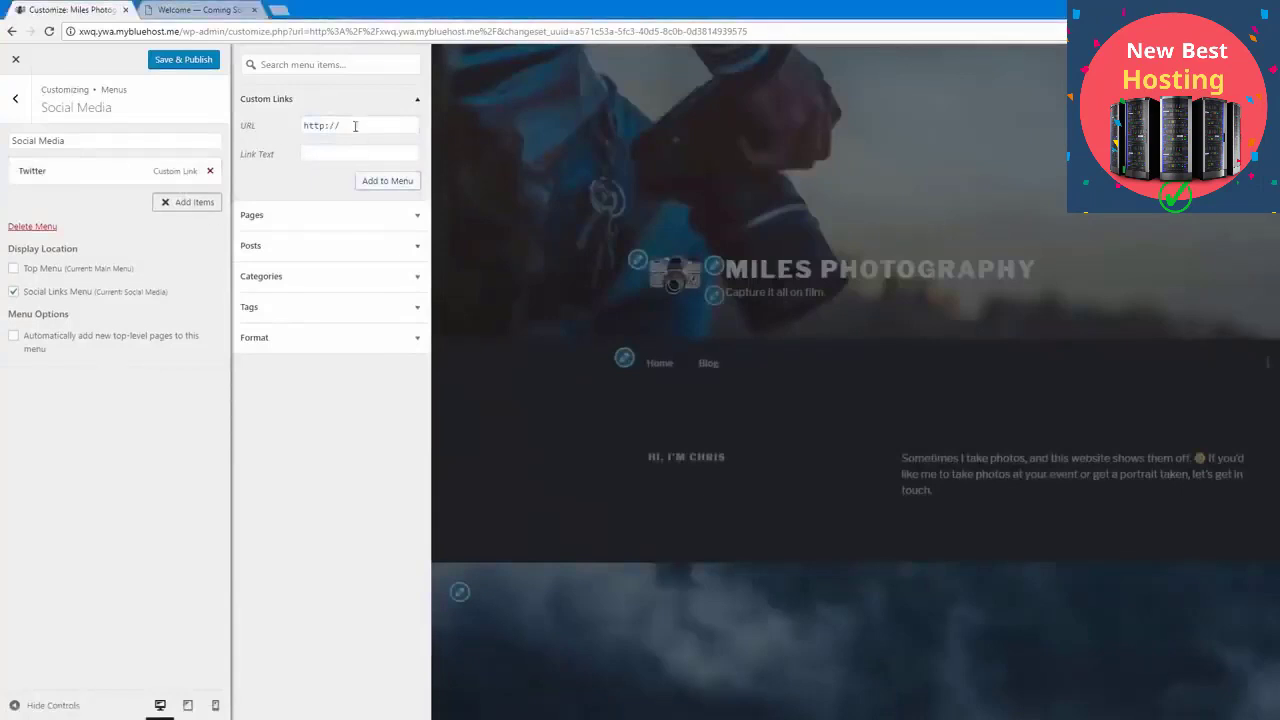
pyautogui.hotkey('ctrl', 'v')
pyautogui.click(341, 149)
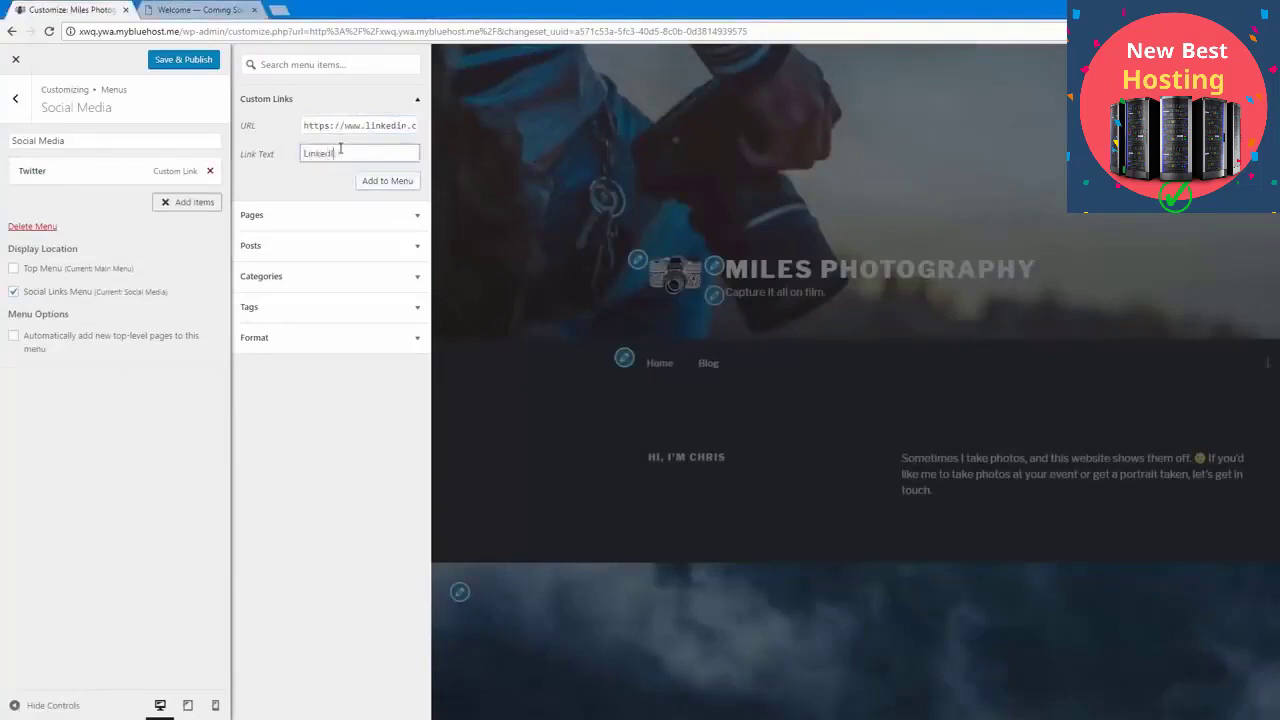
pyautogui.click(381, 183)
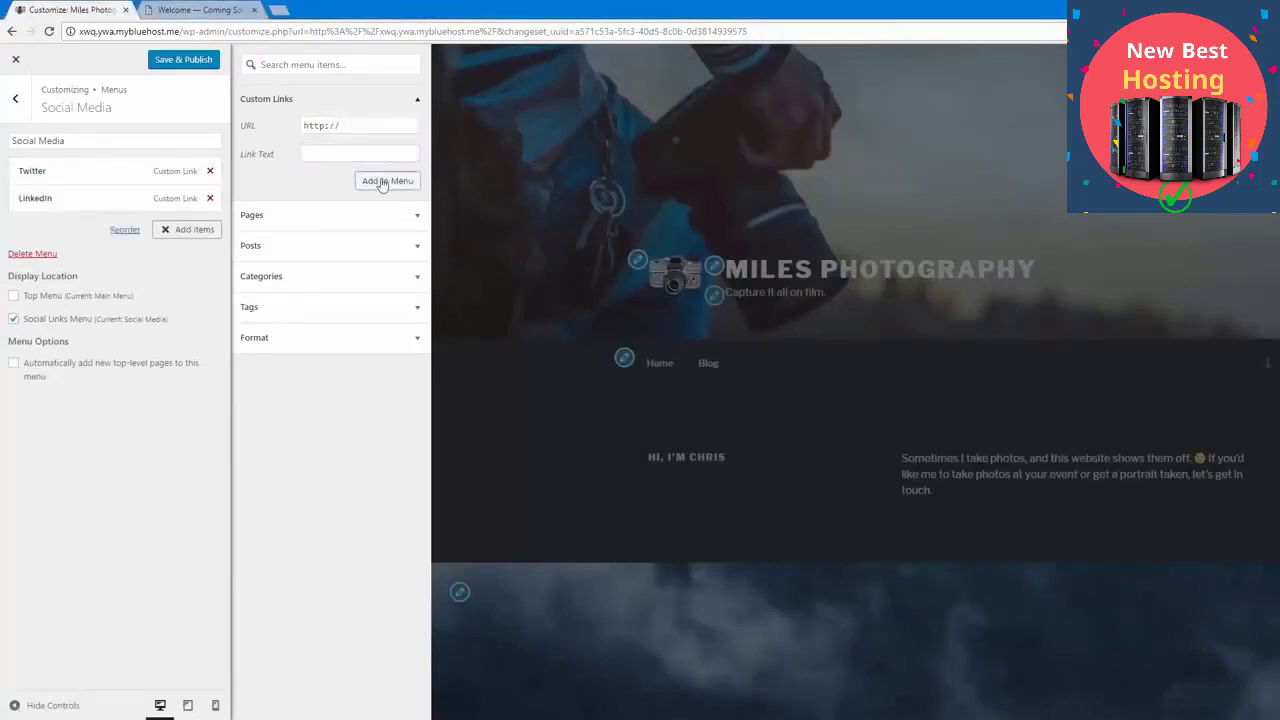
pyautogui.moveTo(345, 126); pyautogui.dragTo(277, 131)
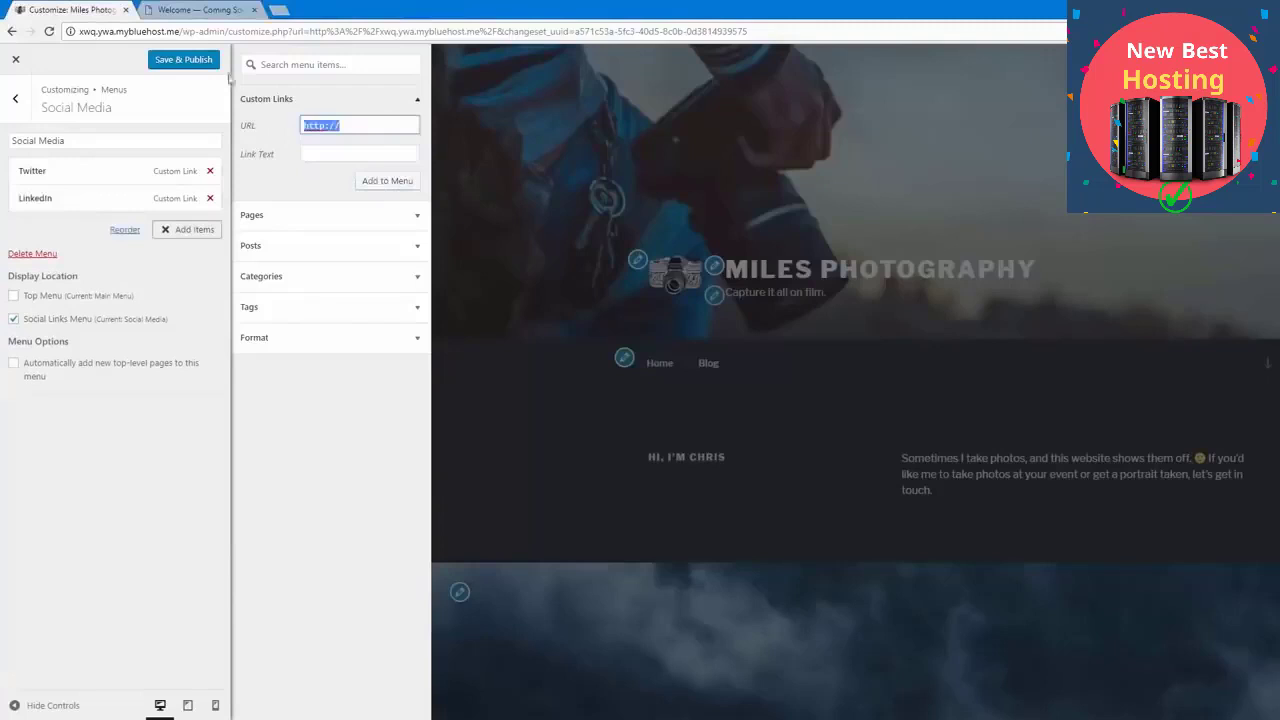
pyautogui.click(195, 63)
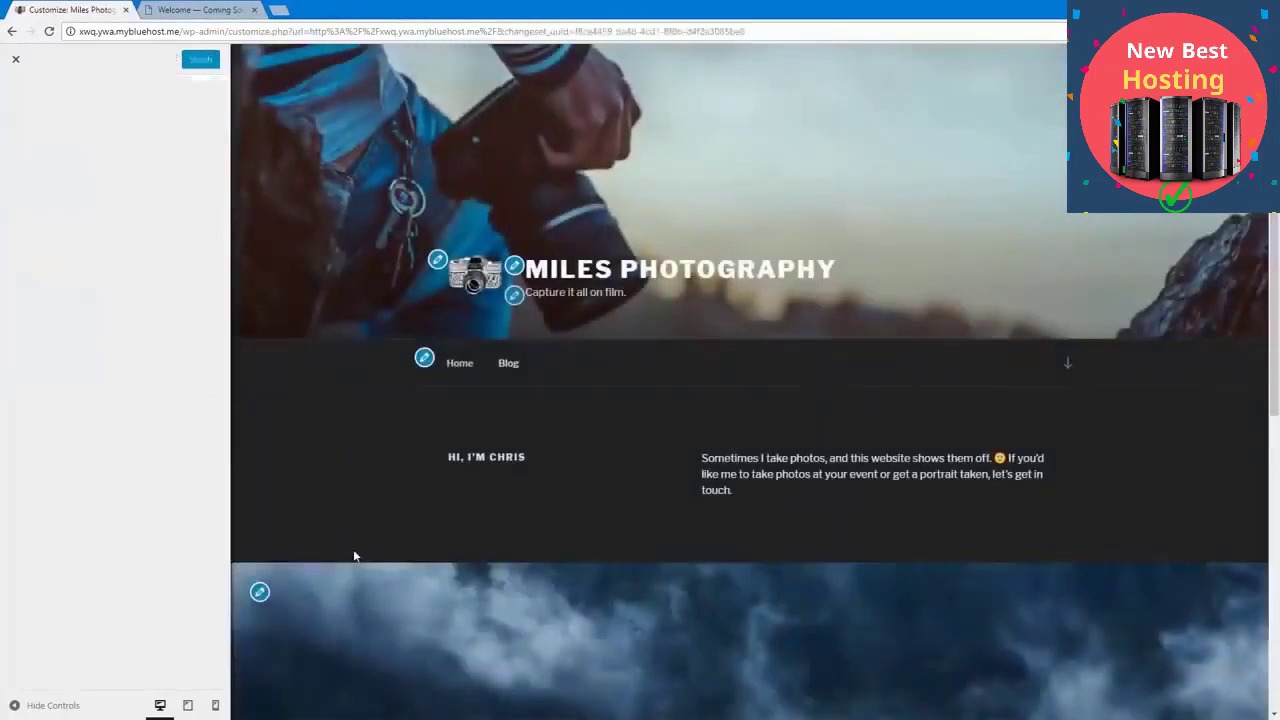
# Step: Reopen the Social Media menu from the footer preview, add a Facebook custom link with the text Facebook, and publish
pyautogui.scroll(-12, 352, 549)
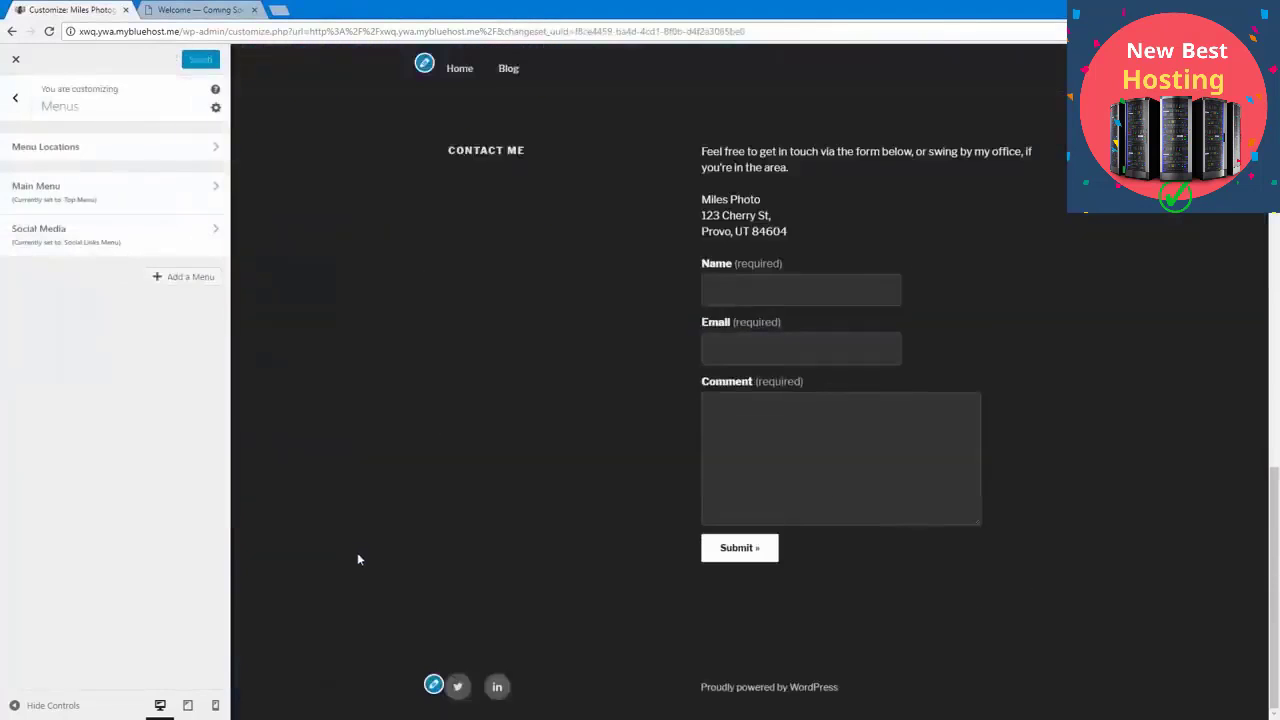
pyautogui.click(433, 685)
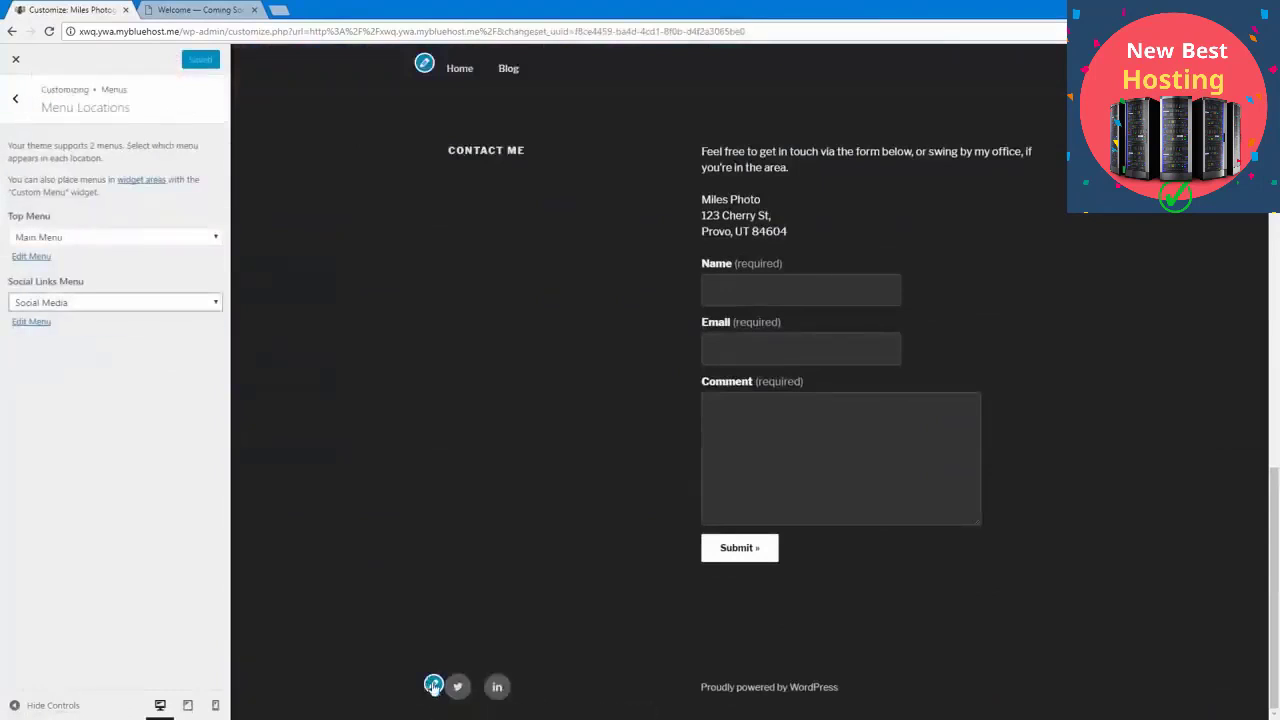
pyautogui.click(31, 322)
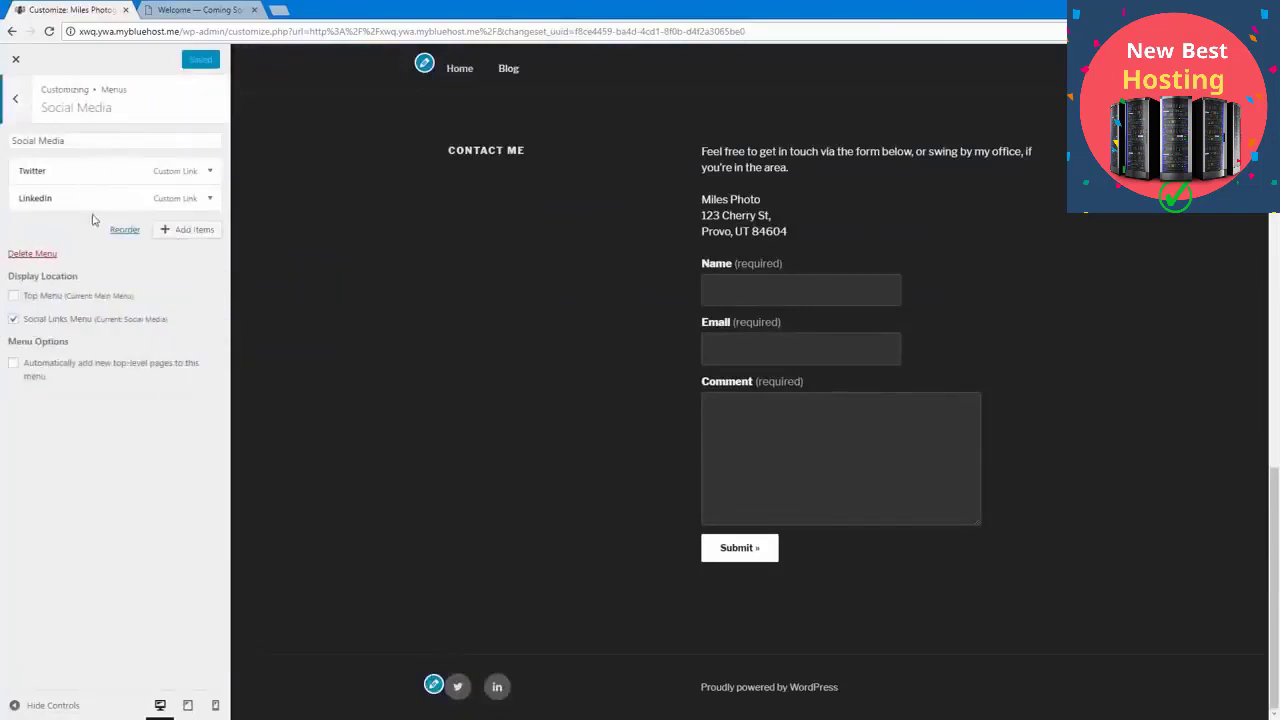
pyautogui.click(180, 230)
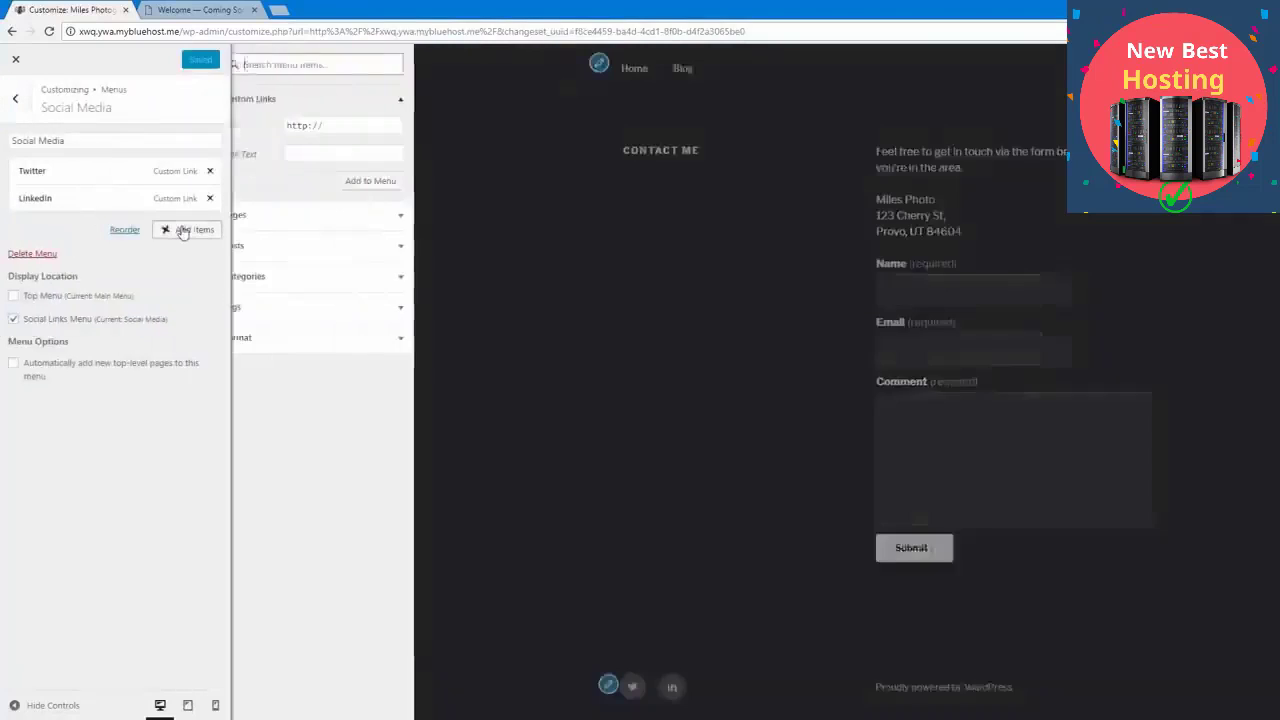
pyautogui.click(344, 125)
pyautogui.hotkey('ctrl', 'a')
pyautogui.hotkey('ctrl', 'v')
pyautogui.click(317, 146)
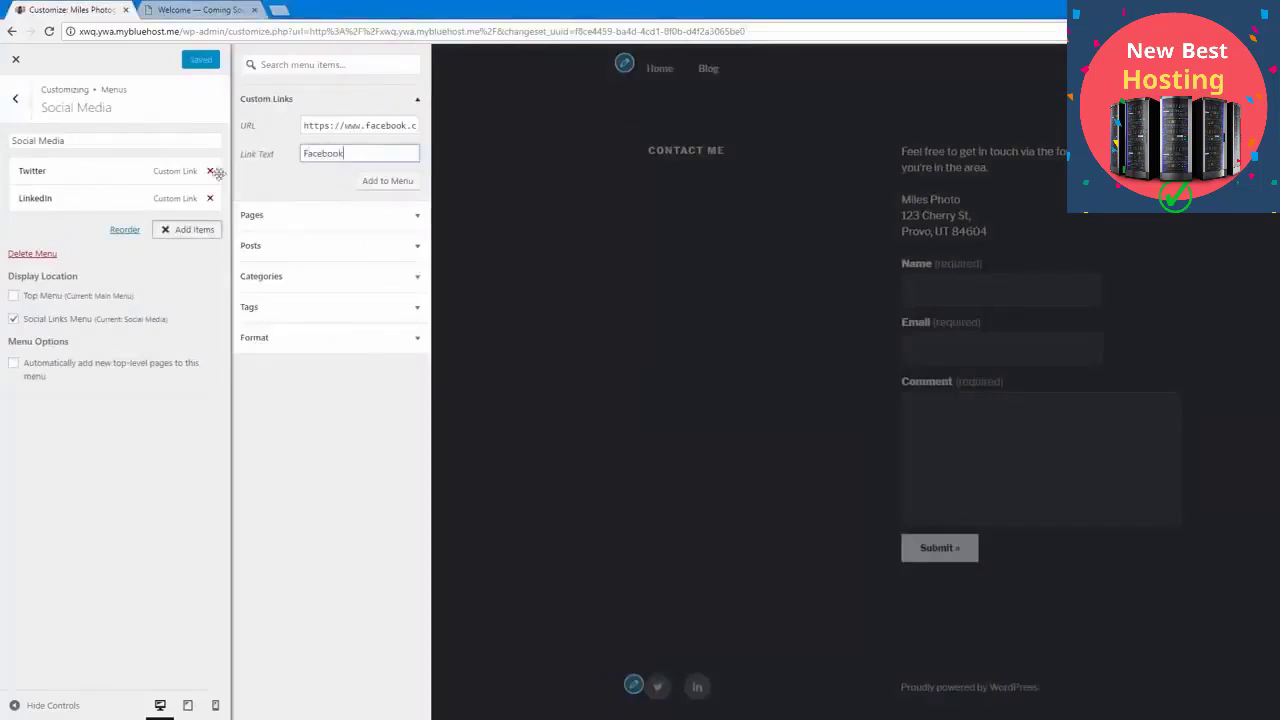
pyautogui.click(371, 181)
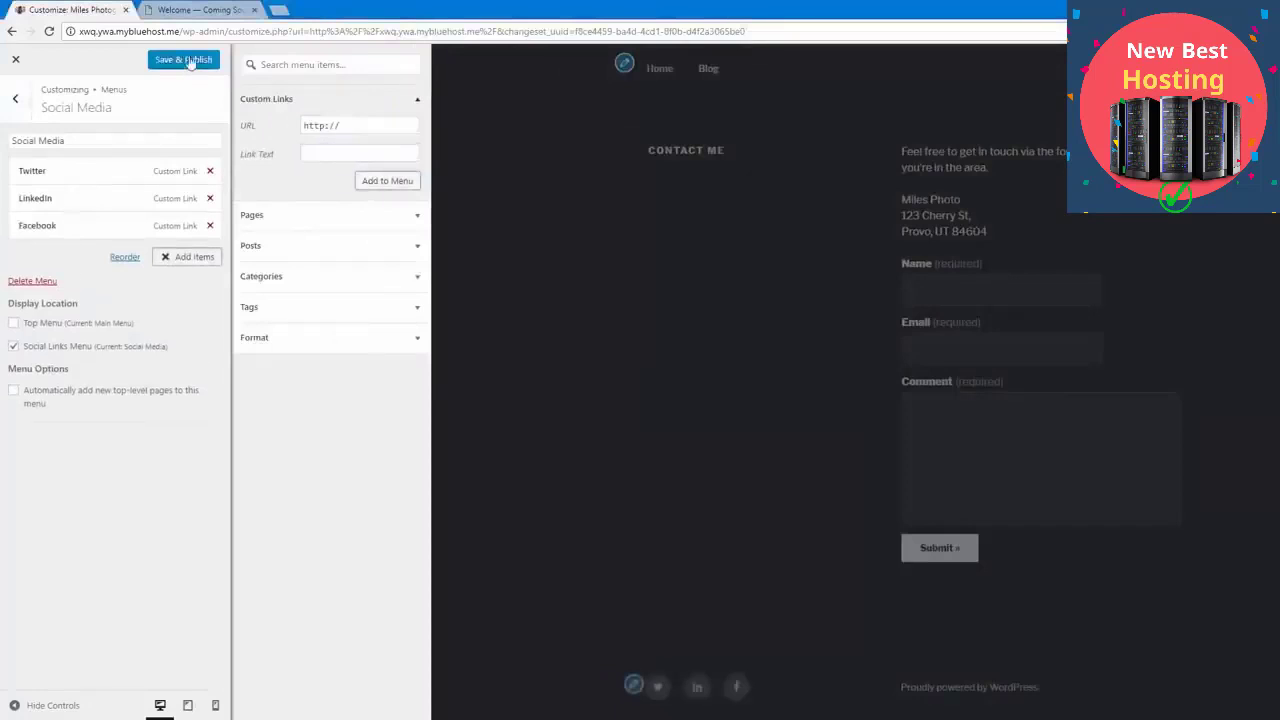
pyautogui.click(185, 60)
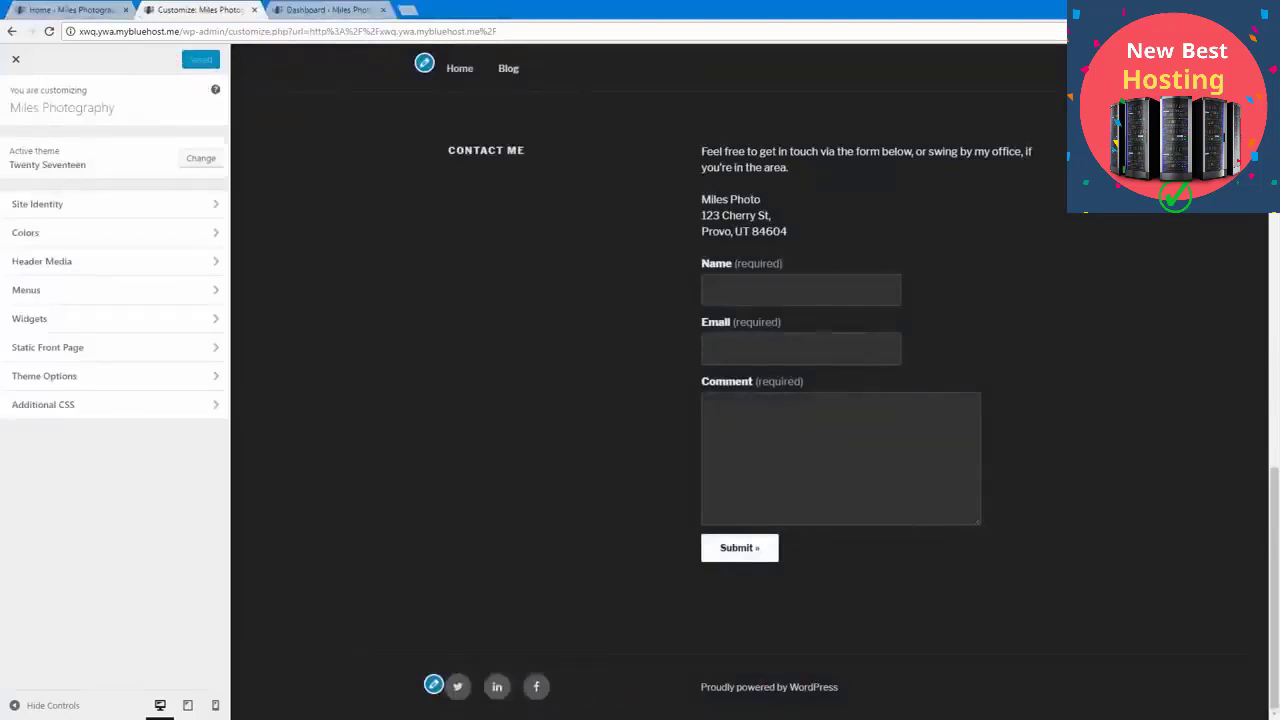
# Step: Preview the front page at tablet size and check its layout from the header to the contact form
pyautogui.scroll(15, 606, 691)
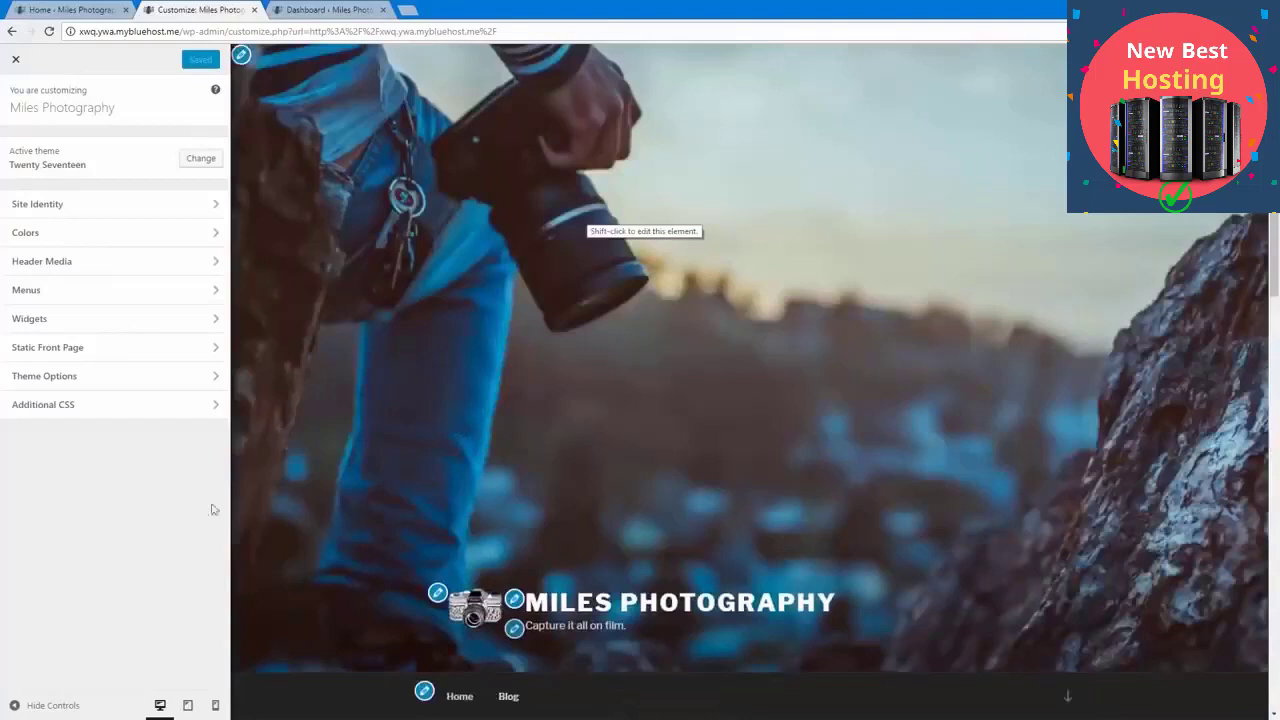
pyautogui.click(189, 708)
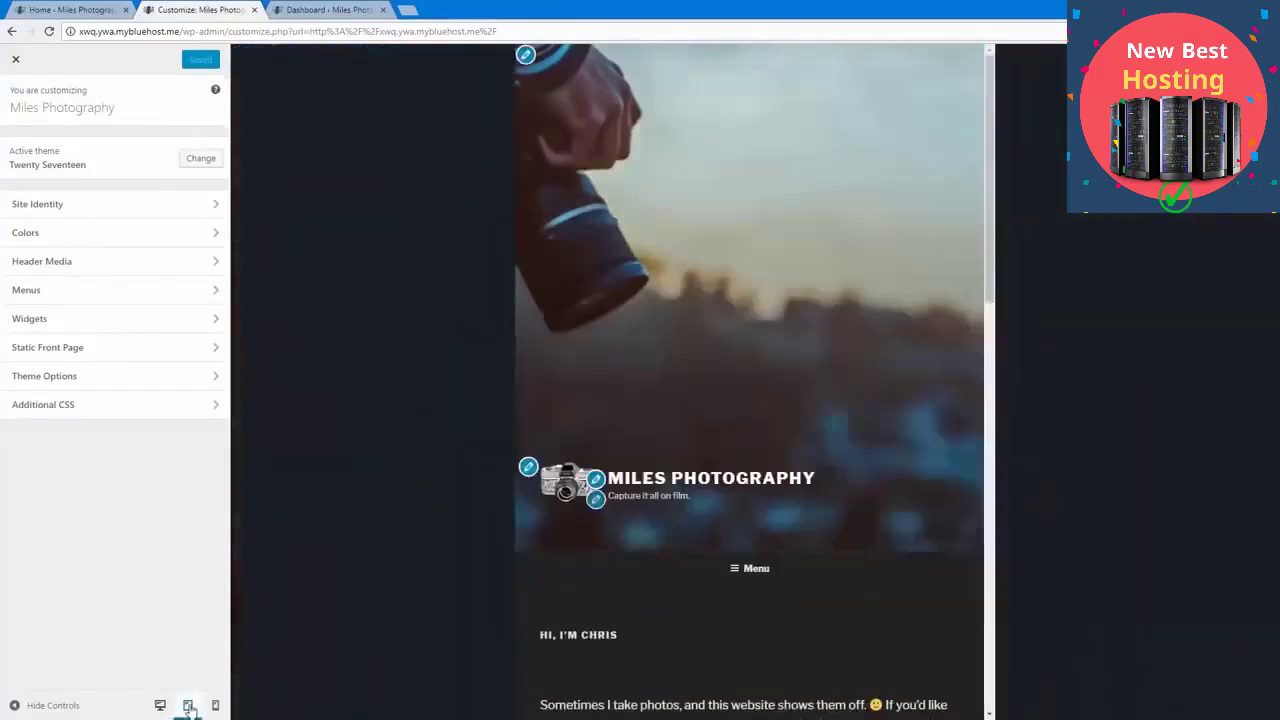
pyautogui.scroll(-3, 557, 586)
pyautogui.scroll(-10, 557, 586)
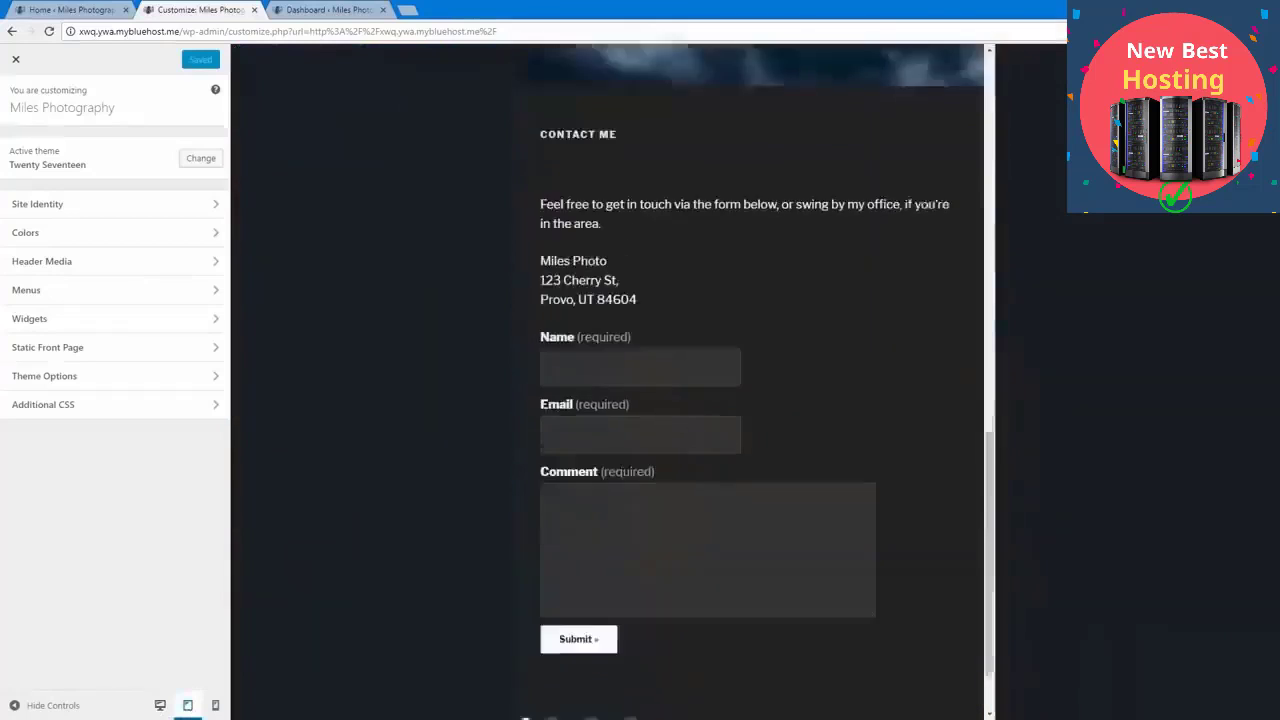
# Step: Preview the front page at mobile size and check the collapsible menu, the Contact Me section and the footer social icons
pyautogui.click(215, 705)
pyautogui.scroll(10, 822, 440)
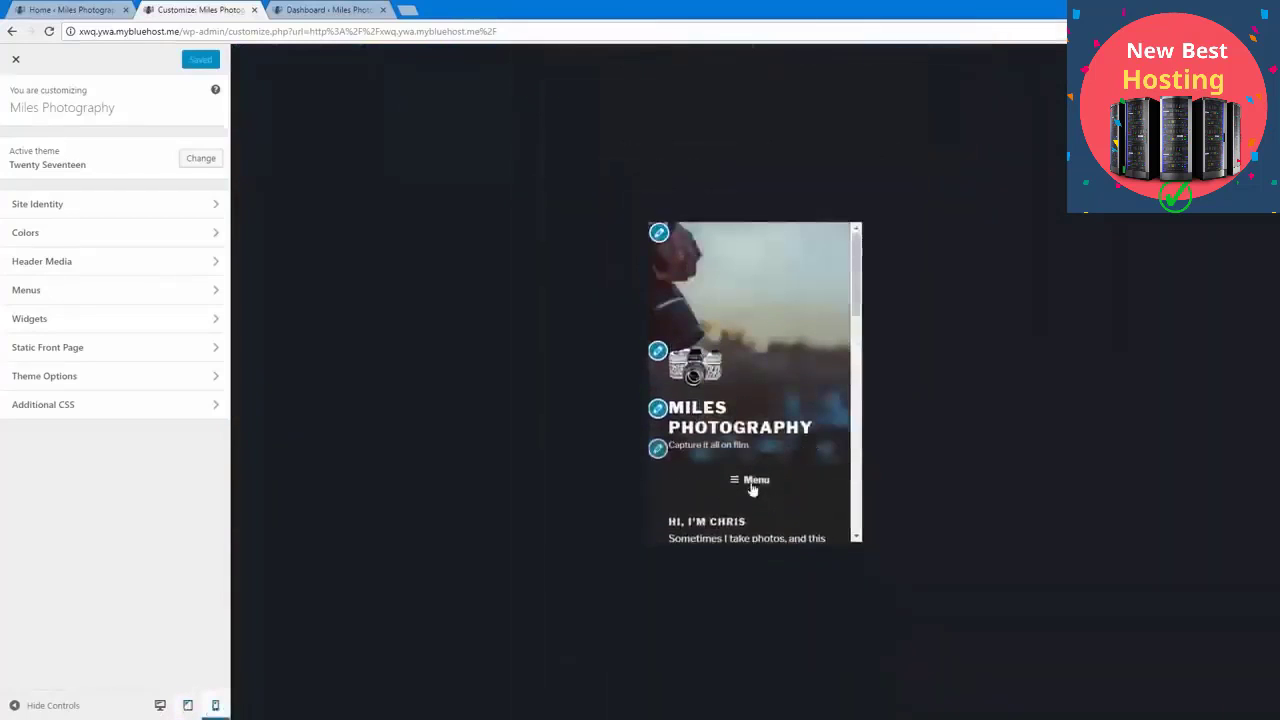
pyautogui.click(756, 481)
pyautogui.scroll(-2, 756, 481)
pyautogui.click(745, 348)
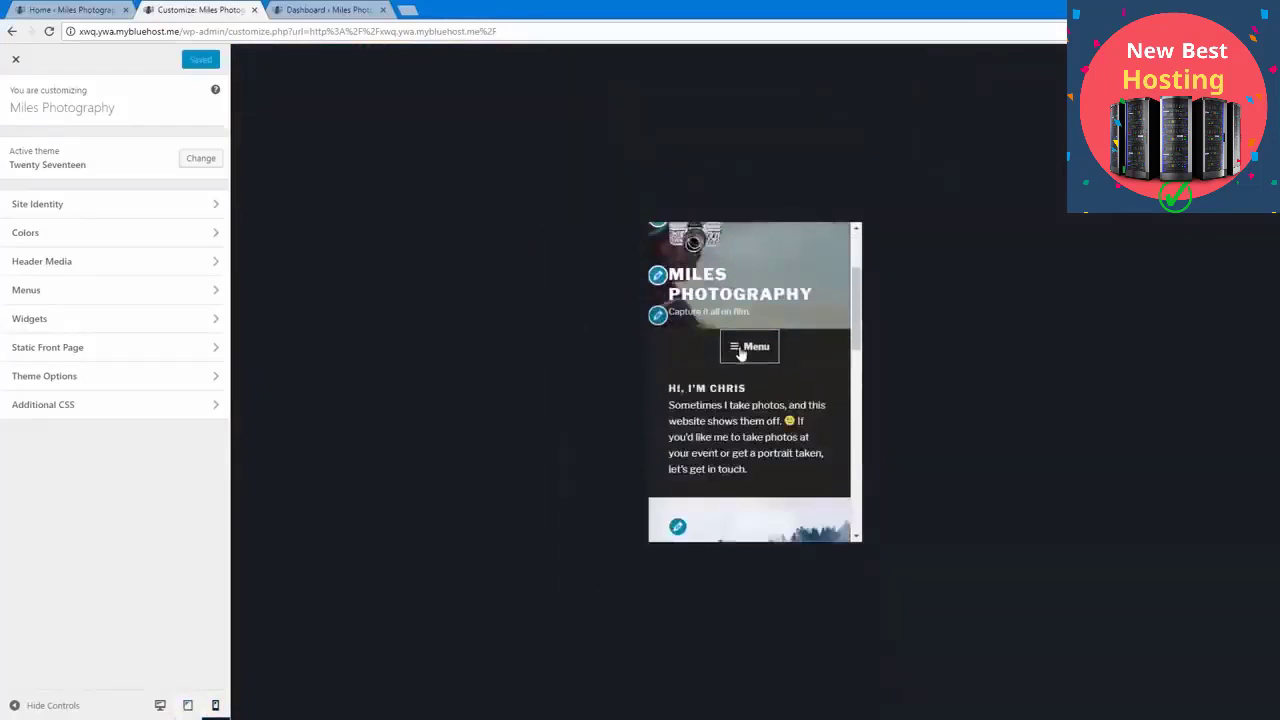
pyautogui.click(745, 348)
pyautogui.click(745, 348)
pyautogui.scroll(-5, 755, 477)
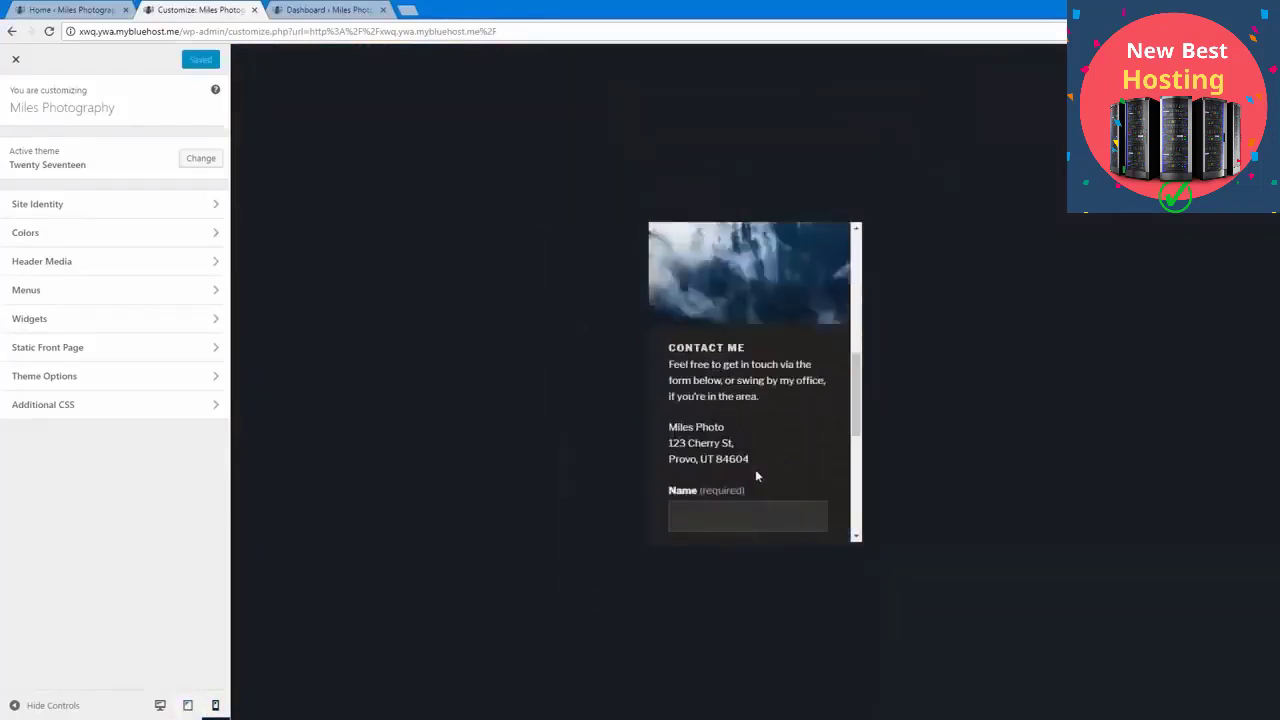
pyautogui.scroll(2, 752, 480)
pyautogui.scroll(-4, 748, 488)
pyautogui.scroll(-3, 749, 490)
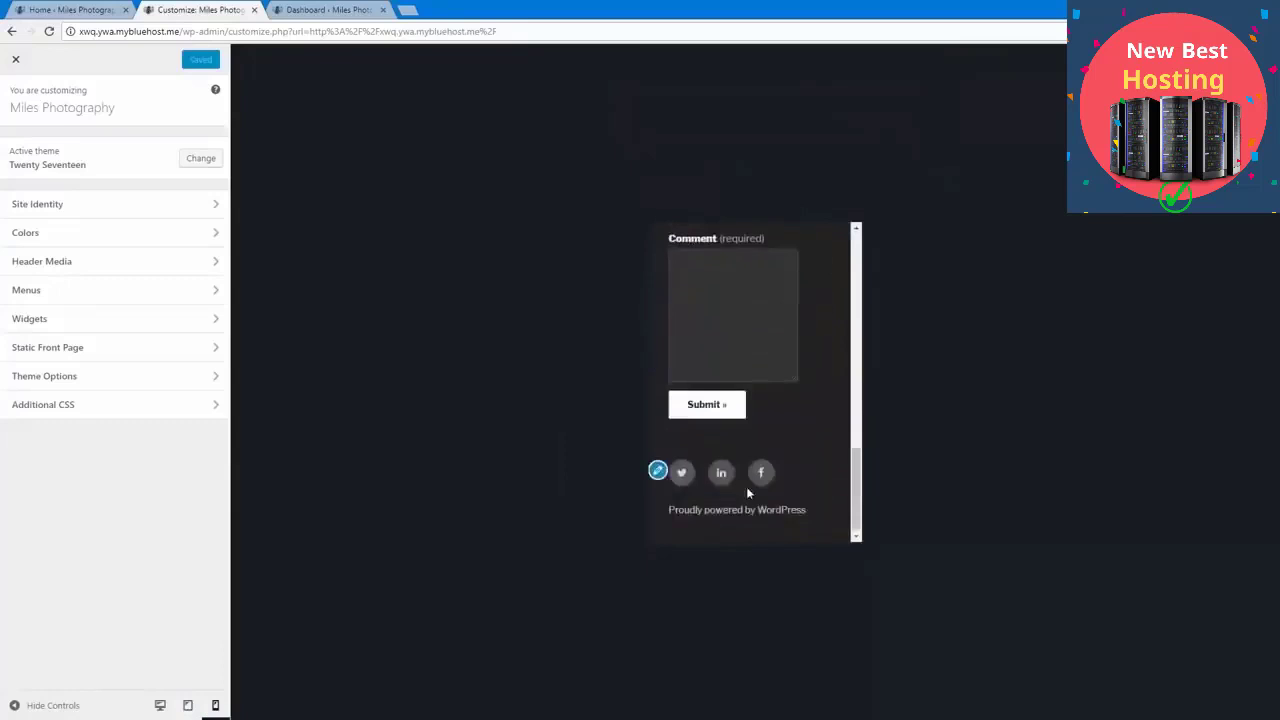
pyautogui.scroll(12, 749, 491)
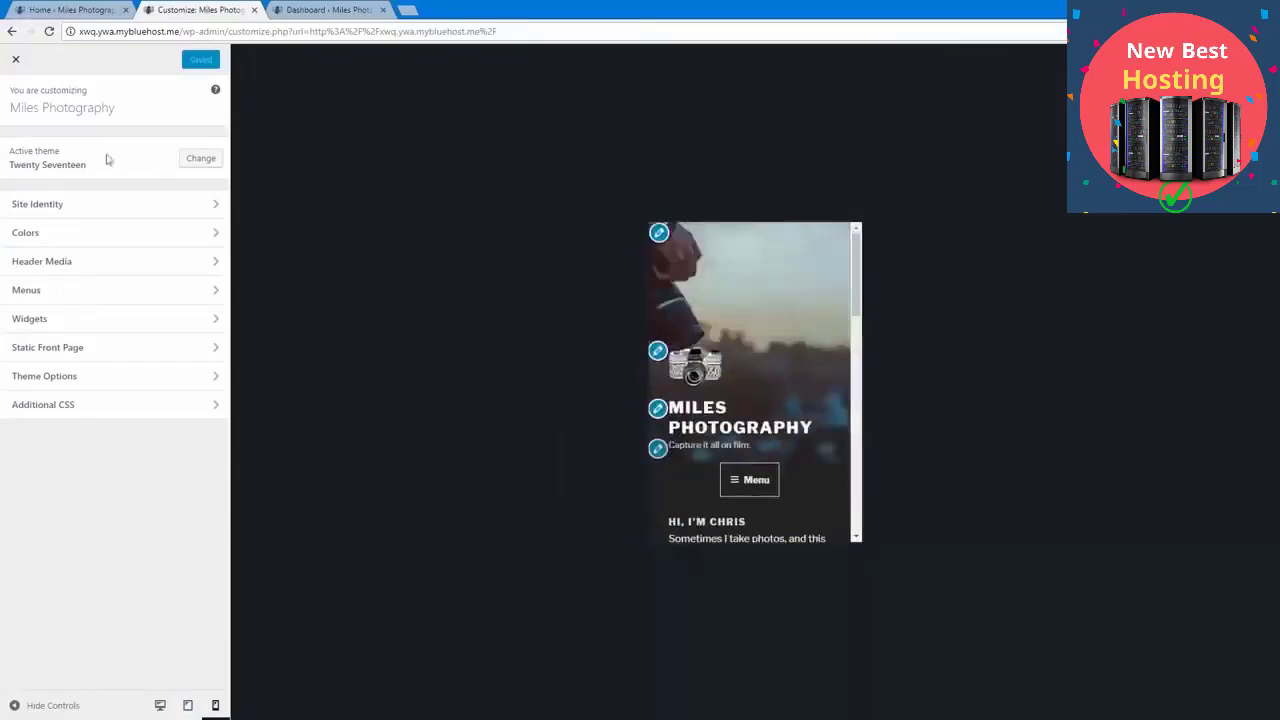
# Step: Exit the Customizer and review the Bluehost home page in the site's admin dashboard, from the Content section down to Hosting
pyautogui.click(15, 60)
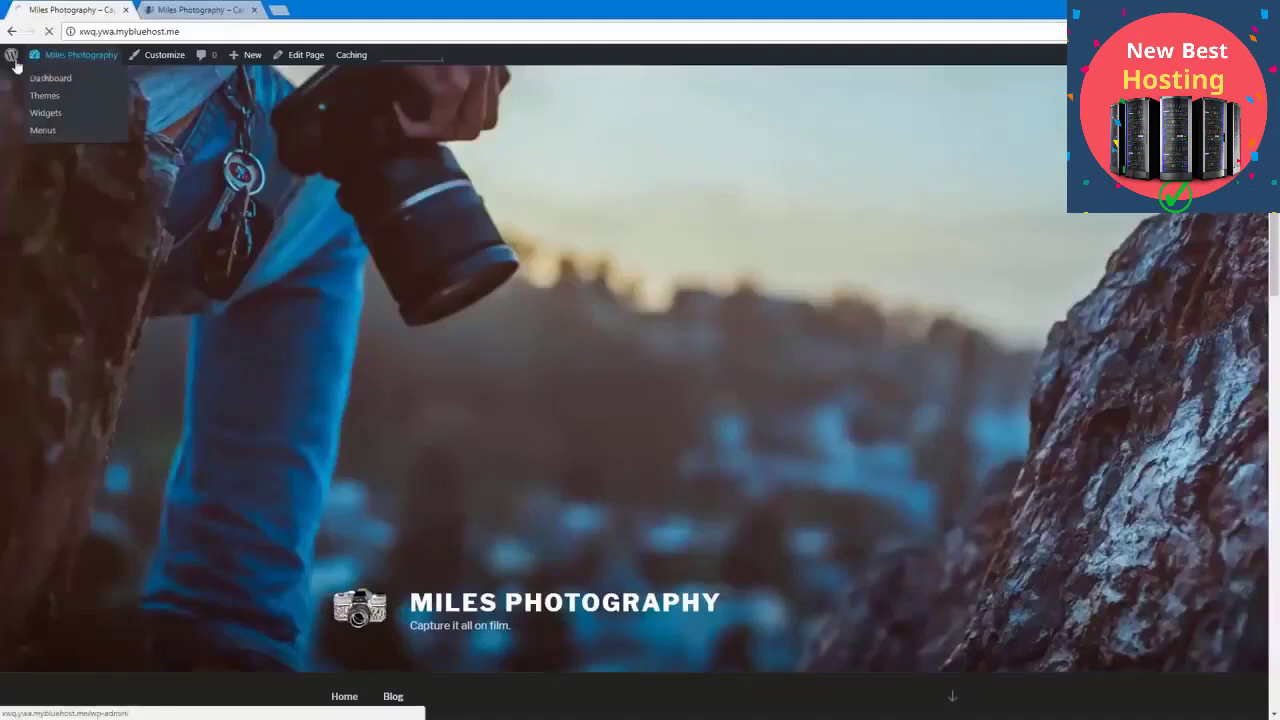
pyautogui.click(40, 73)
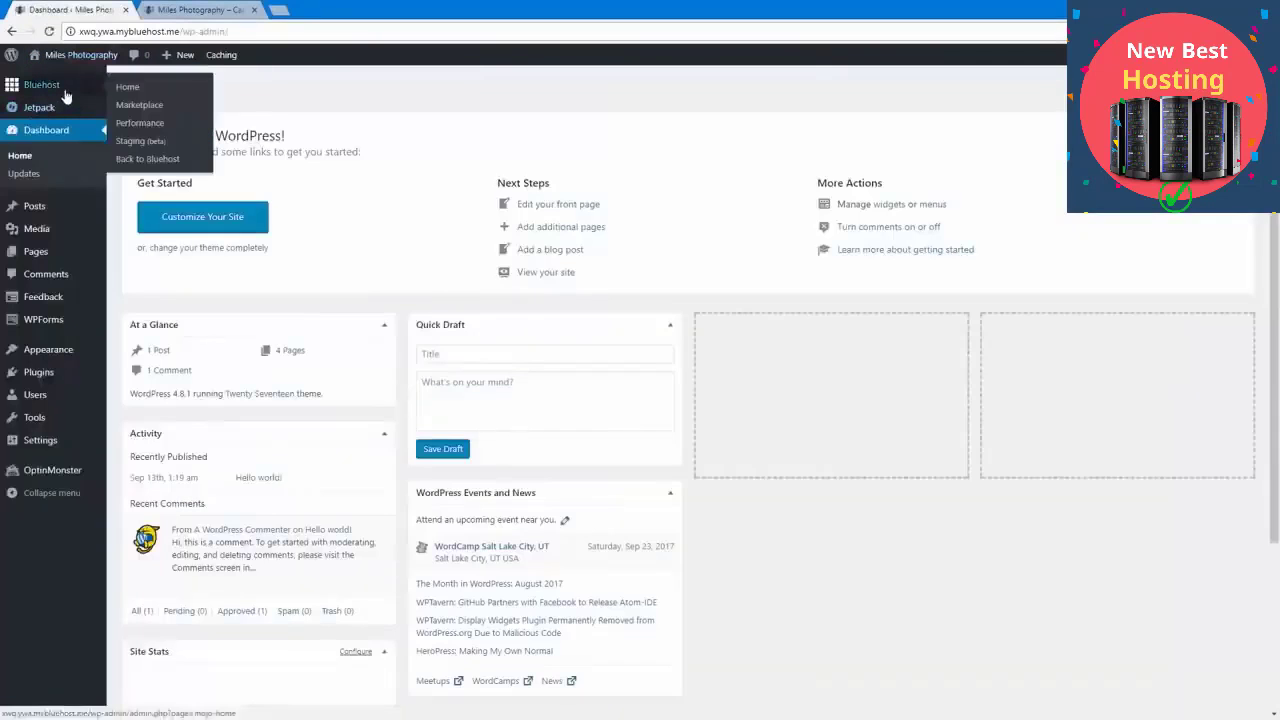
pyautogui.click(42, 85)
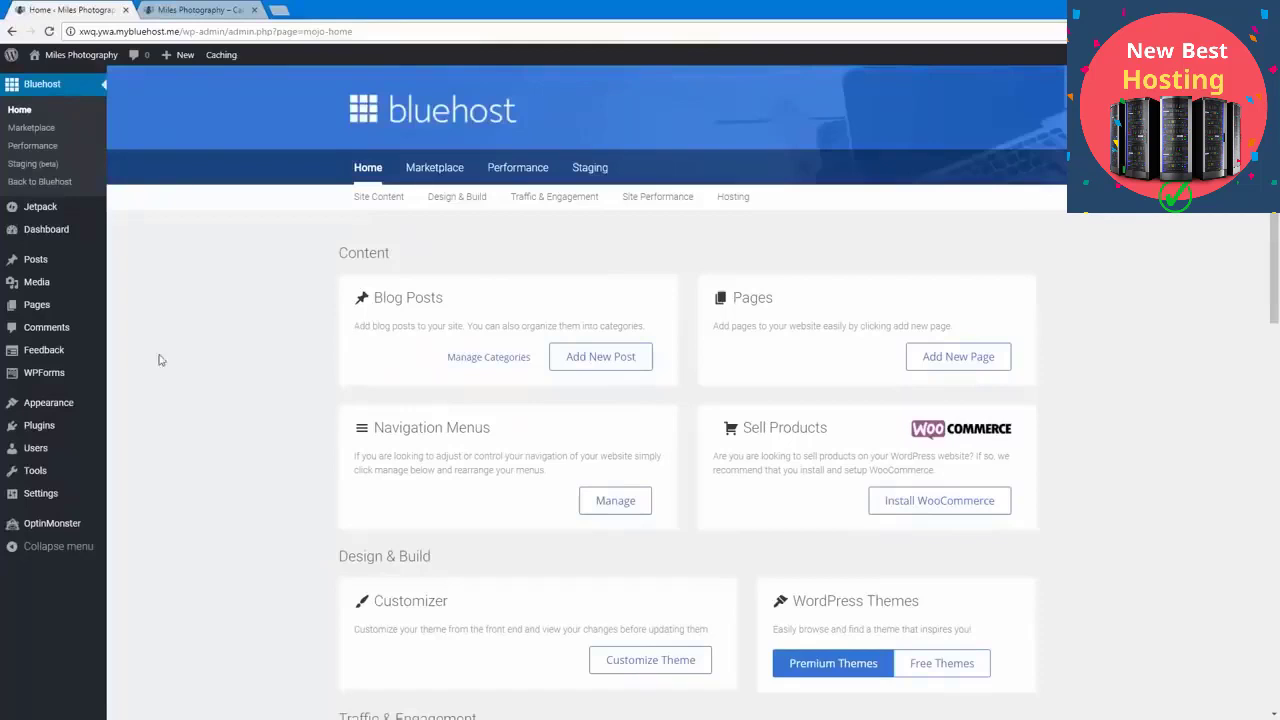
pyautogui.scroll(-2, 158, 360)
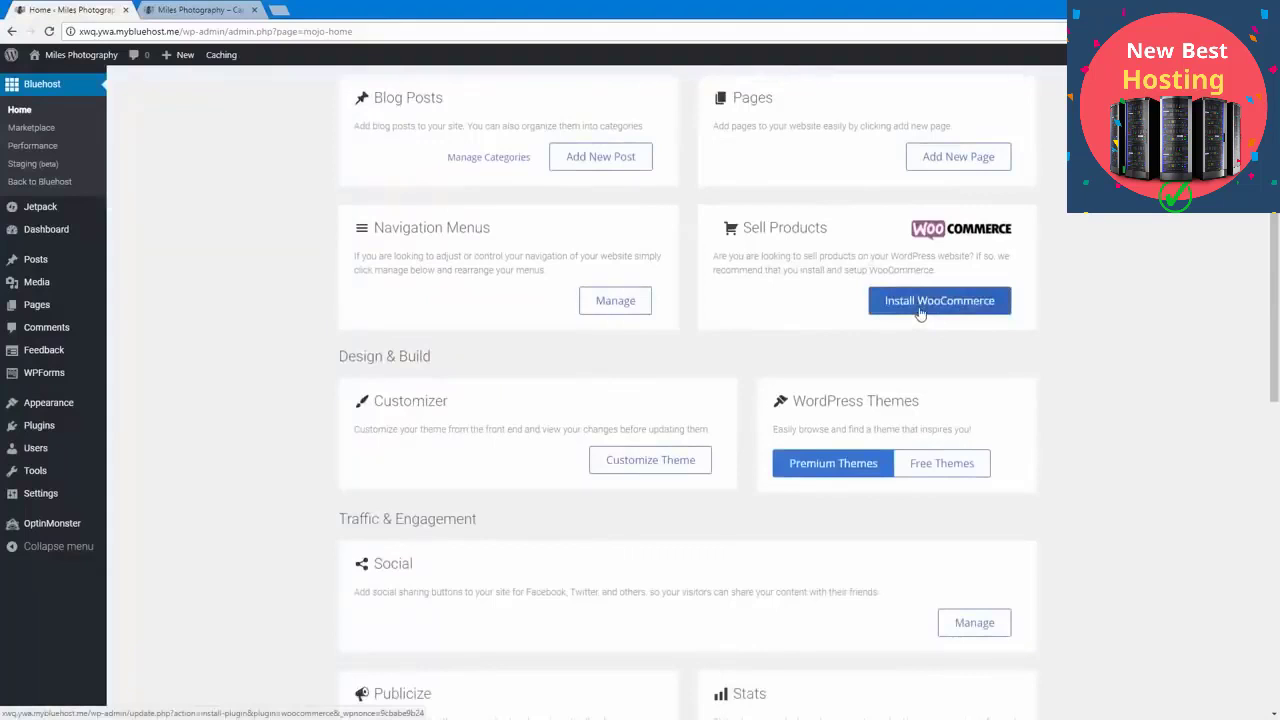
pyautogui.scroll(2, 709, 380)
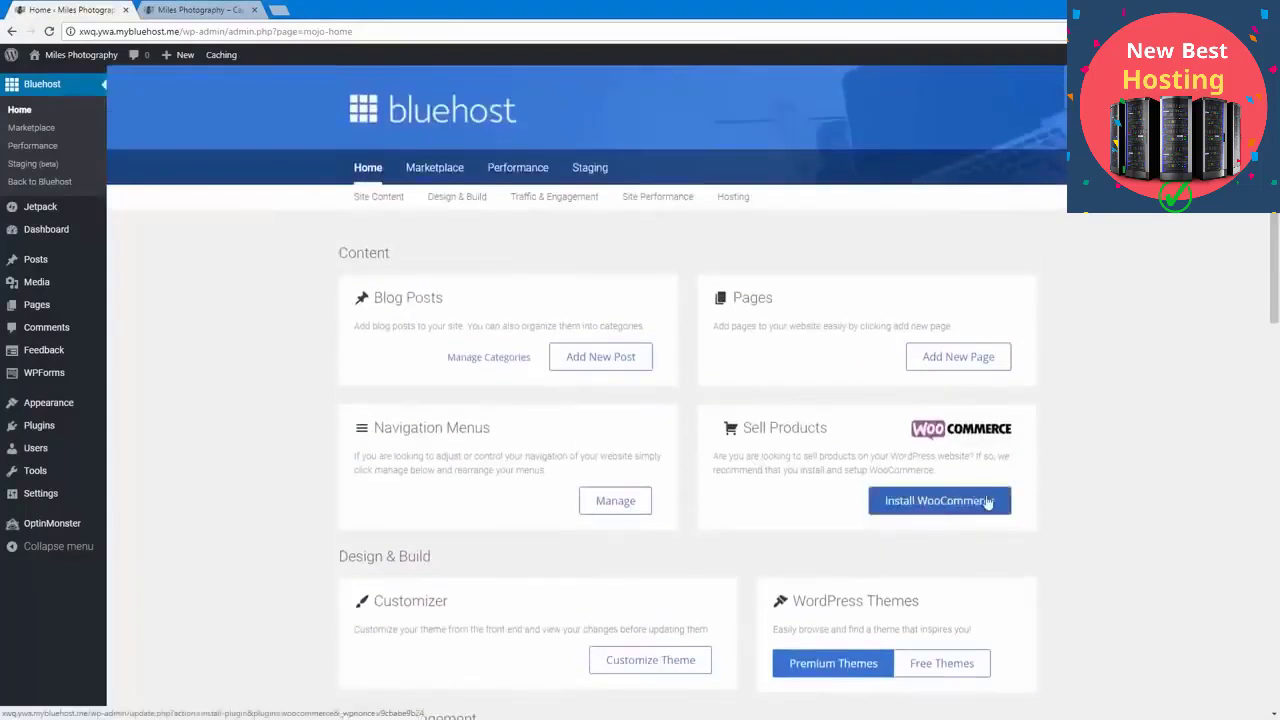
pyautogui.scroll(-10, 987, 502)
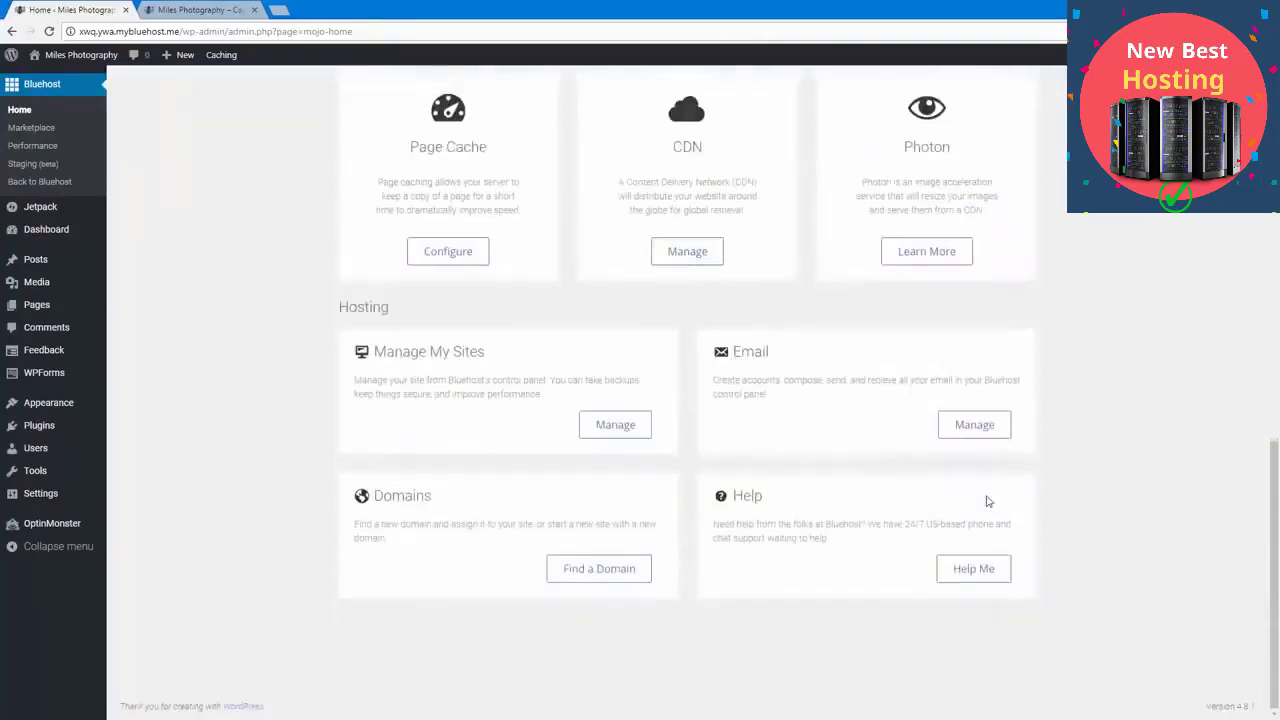
pyautogui.scroll(10, 986, 566)
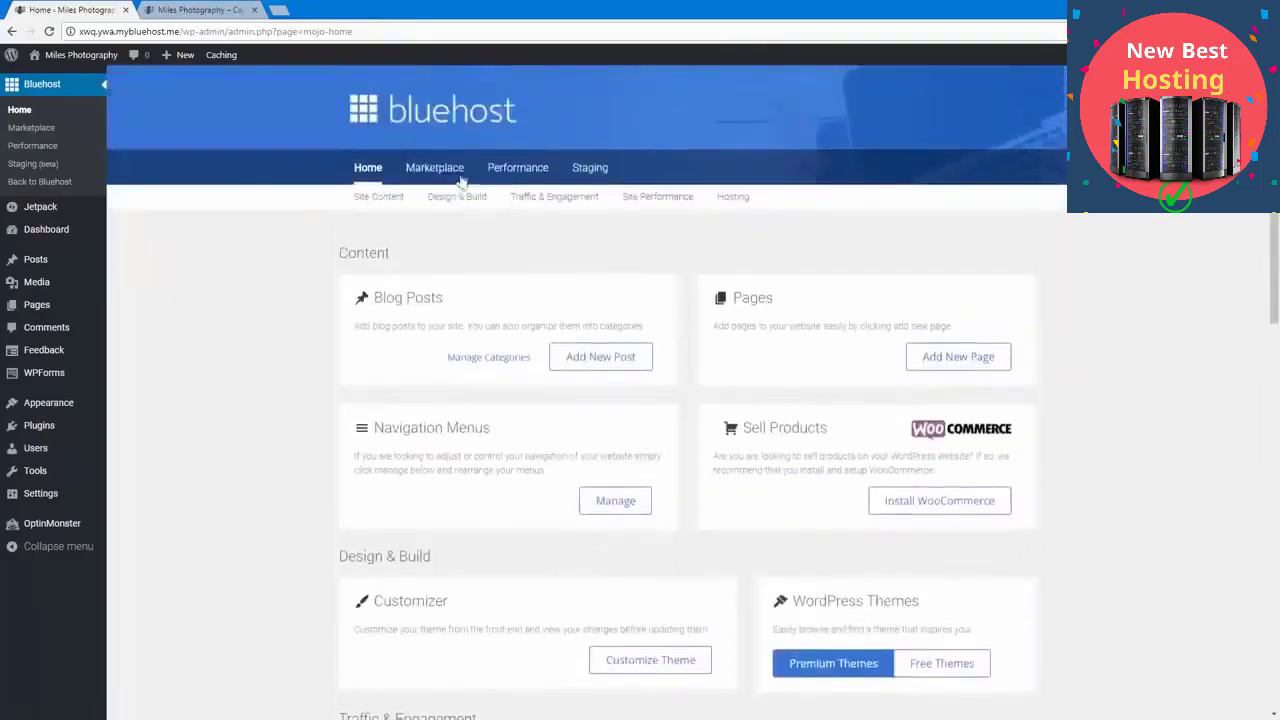